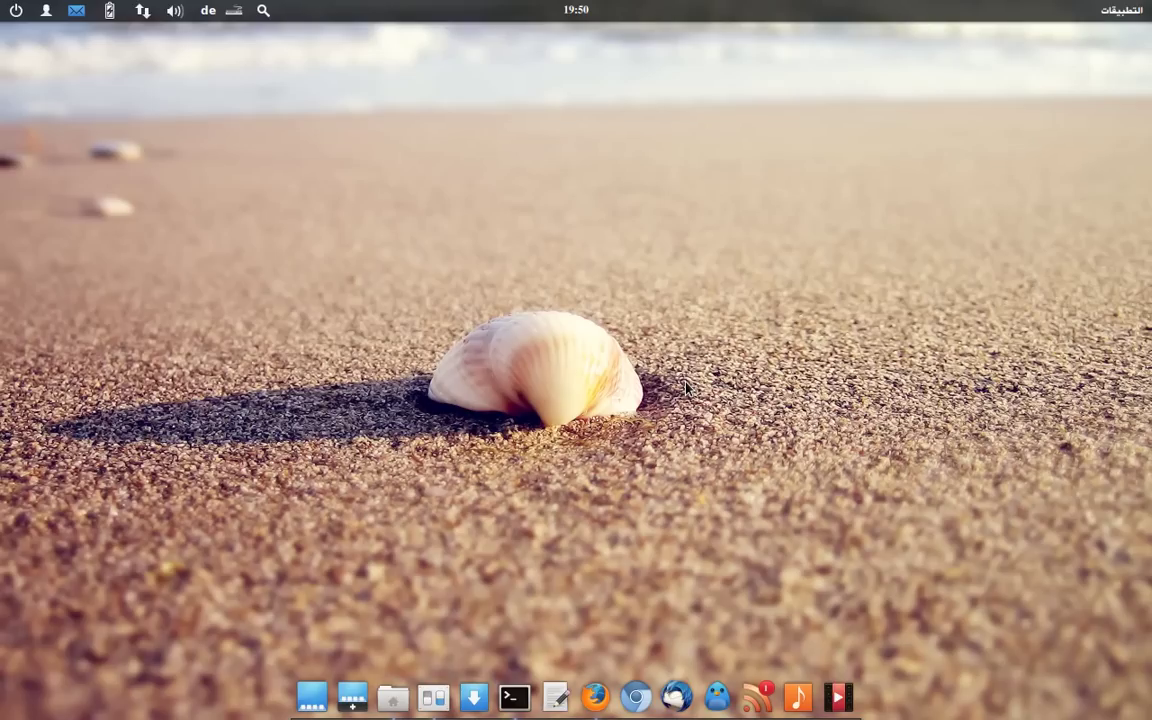
- View the elementary OS home page in Firefox and look over the installed applications in the launcher
left_click(597, 697)
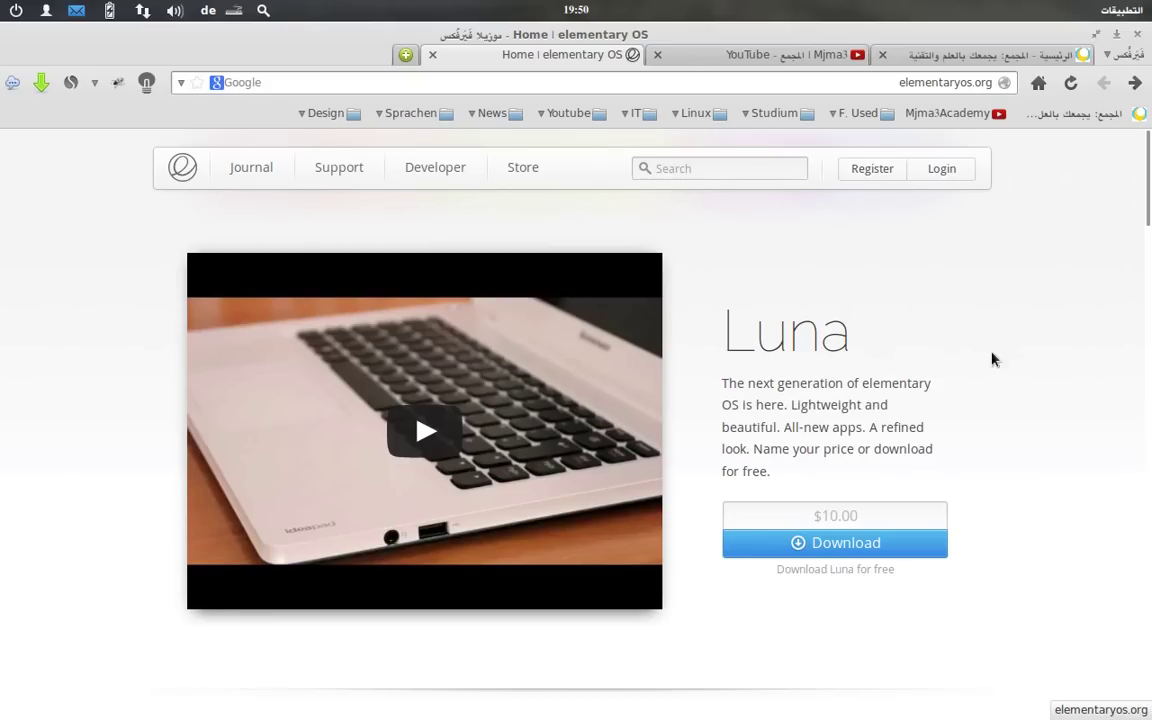
left_click(1115, 36)
left_click(1113, 41)
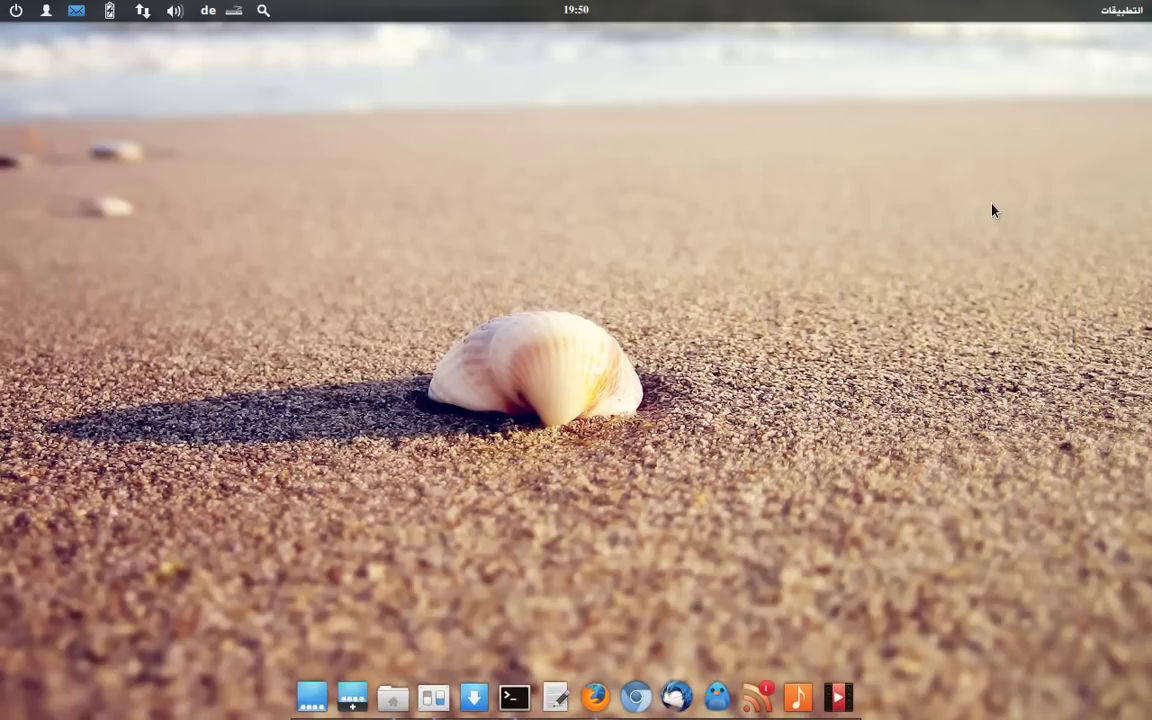
left_click(1110, 14)
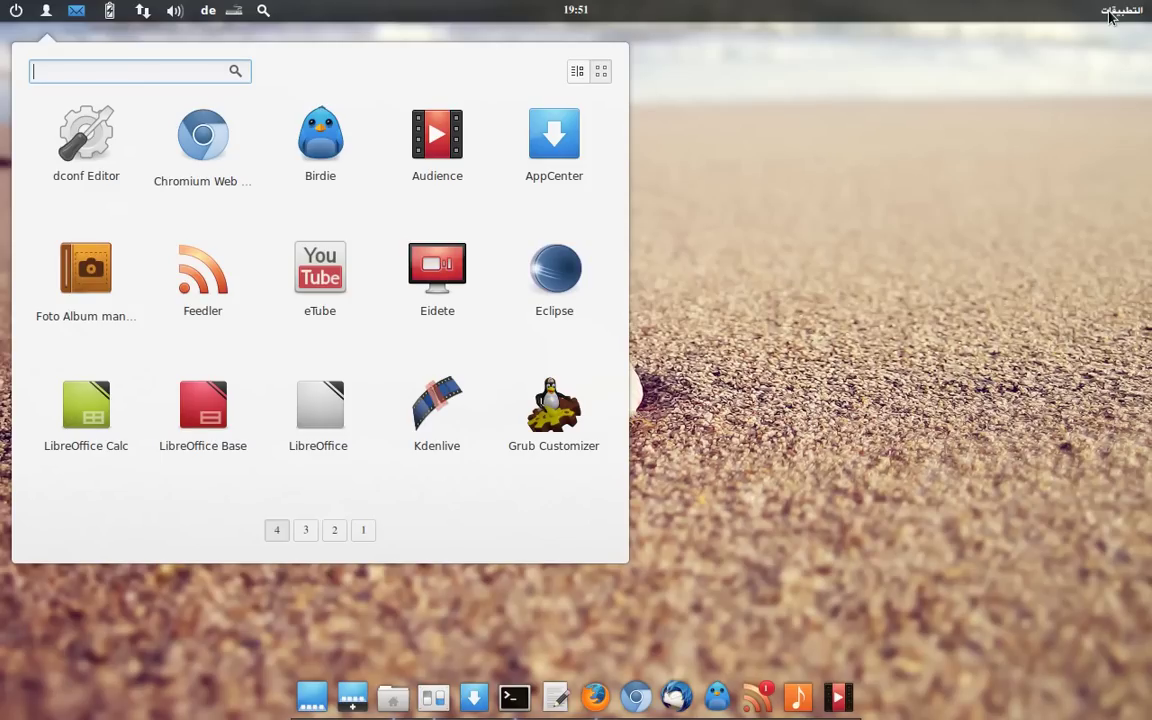
left_click(966, 124)
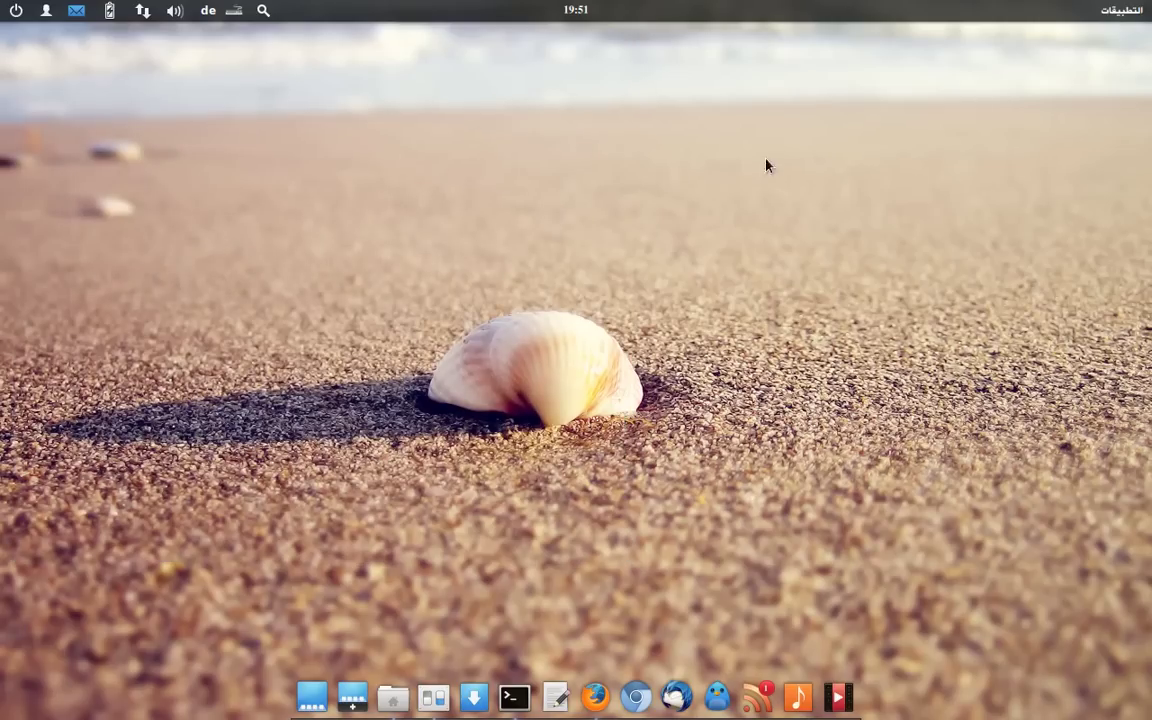
- Set the desktop wallpaper to the autumn leaf on green grass from the Backgrounds collection in System Settings
left_click(438, 697)
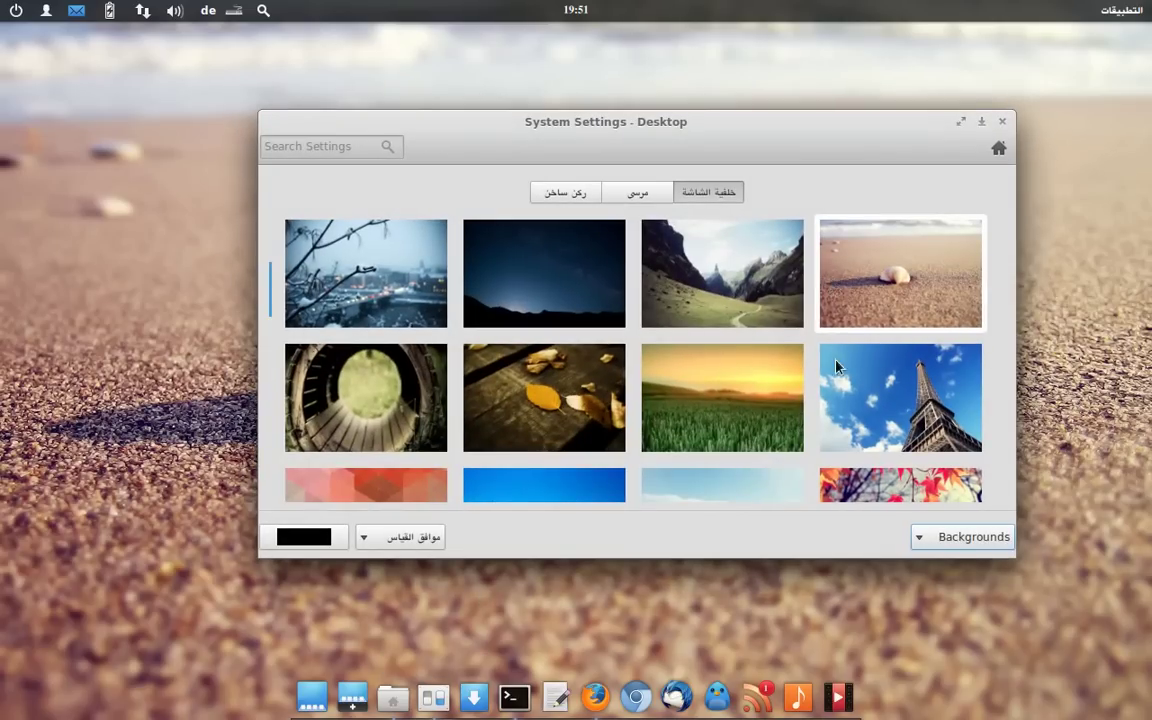
left_click(956, 545)
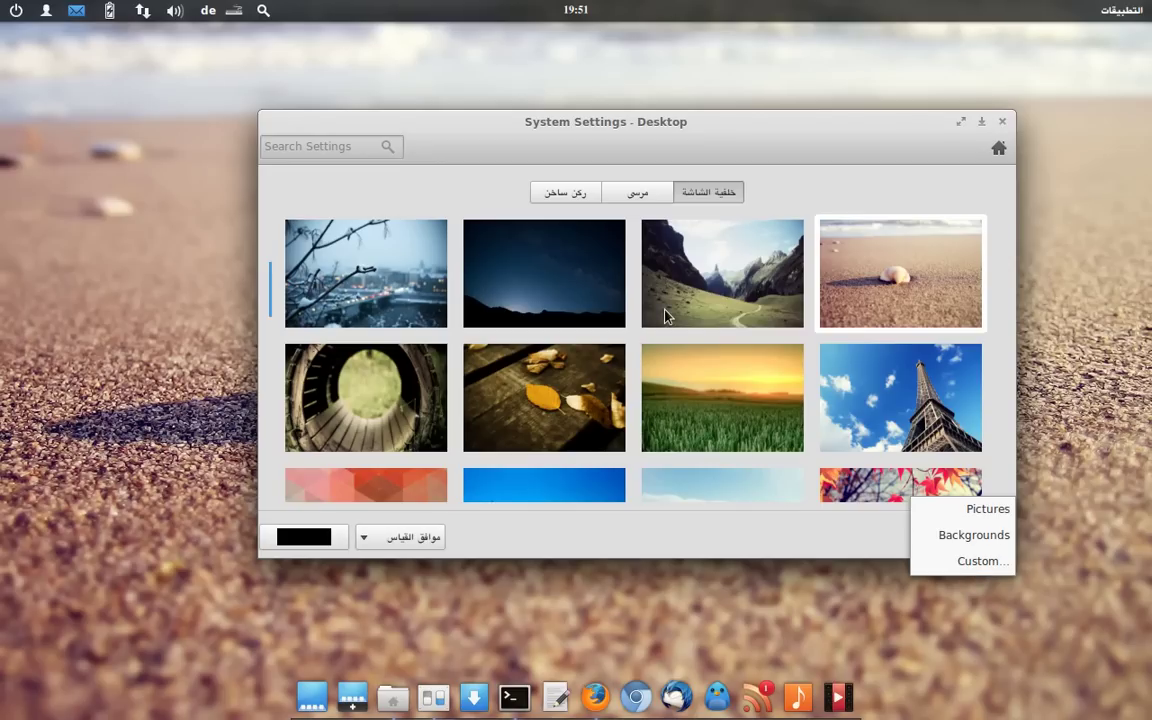
left_click(933, 159)
scroll(632, 320, "down", 2)
scroll(631, 318, "down", 10)
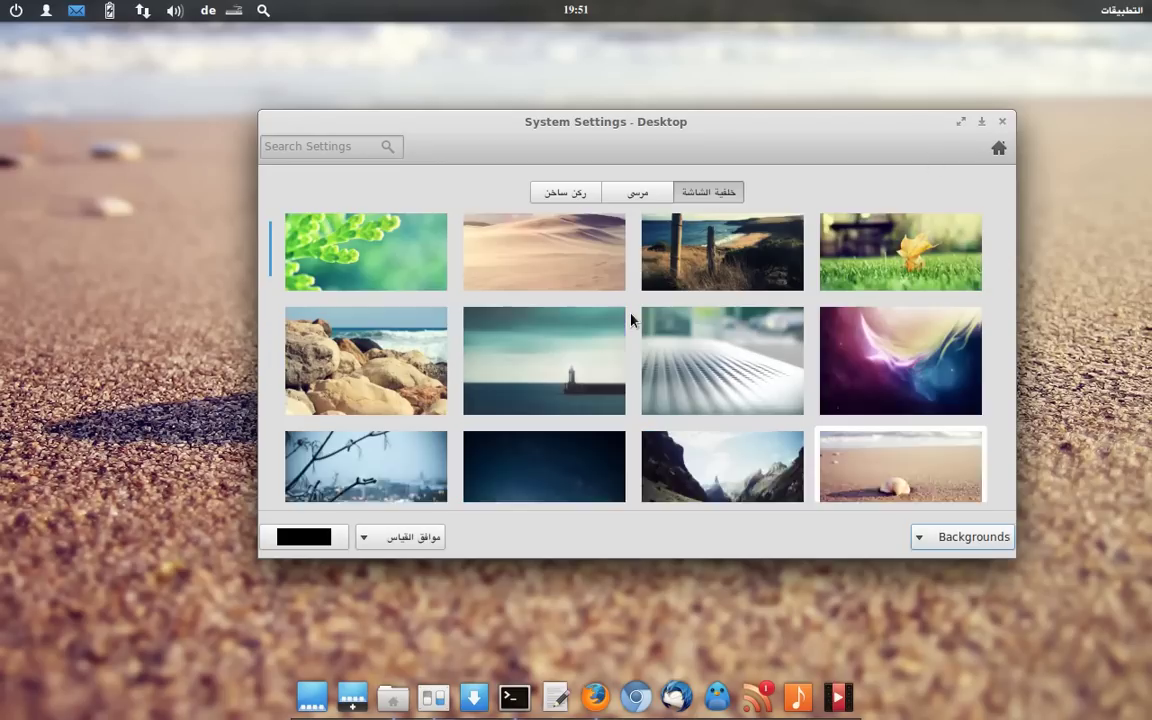
left_click(900, 290)
- Look at the dock settings and open the Tweaks section of System Settings, moving its window slightly up
left_click(650, 196)
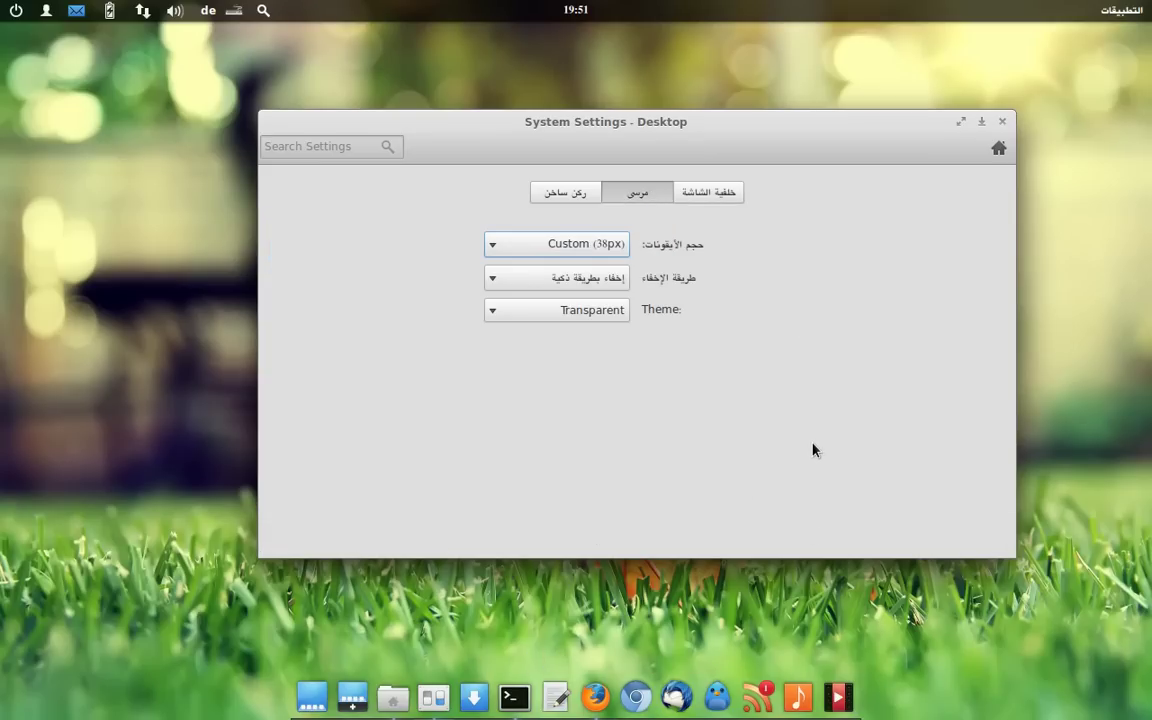
left_click(998, 148)
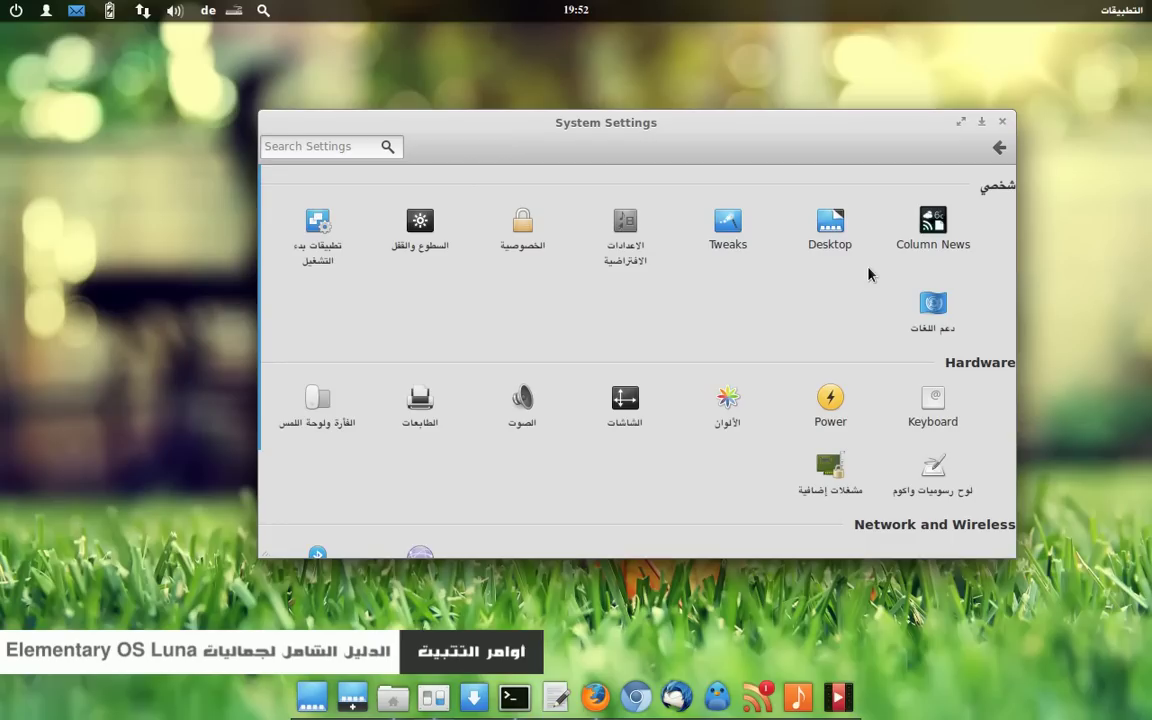
left_click(731, 228)
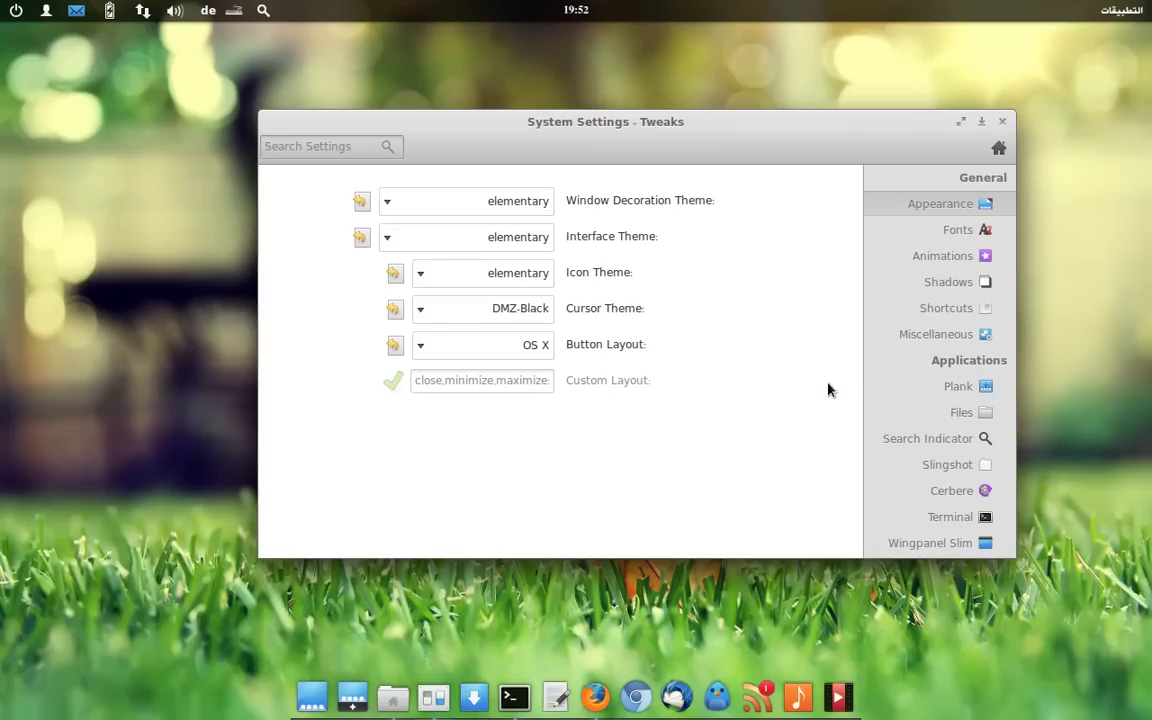
left_click_drag(782, 137, 783, 112)
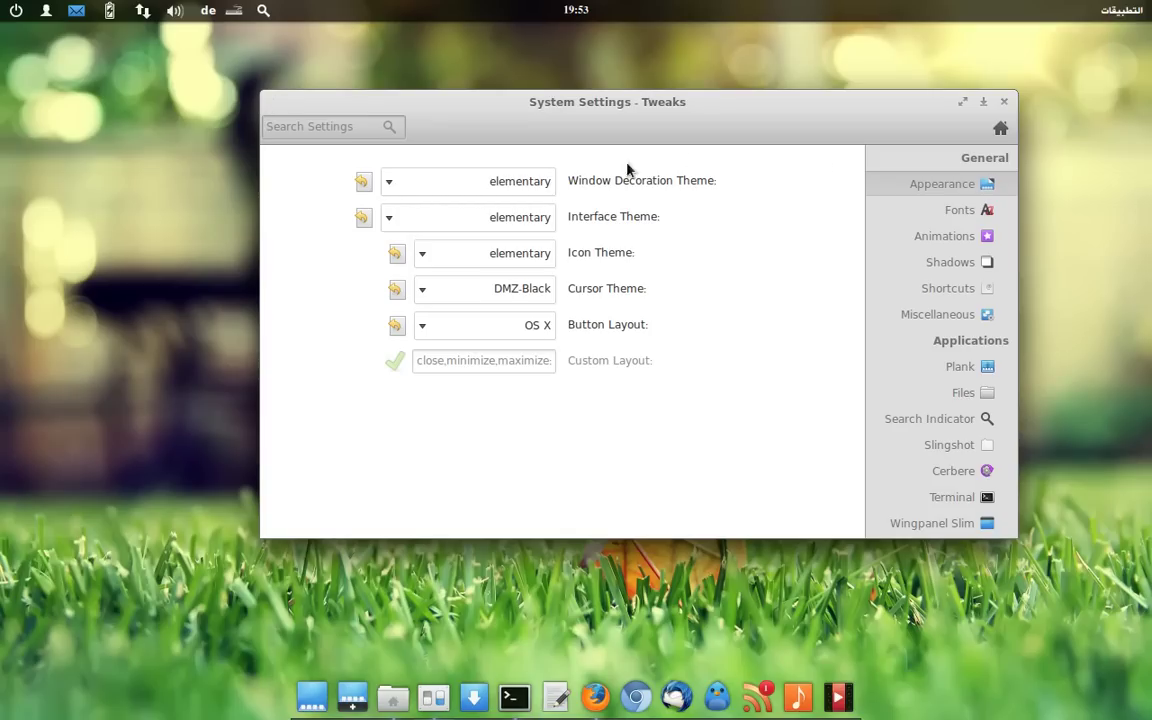
- Set the window decoration theme to Lion in the Tweaks appearance settings
left_click(550, 183)
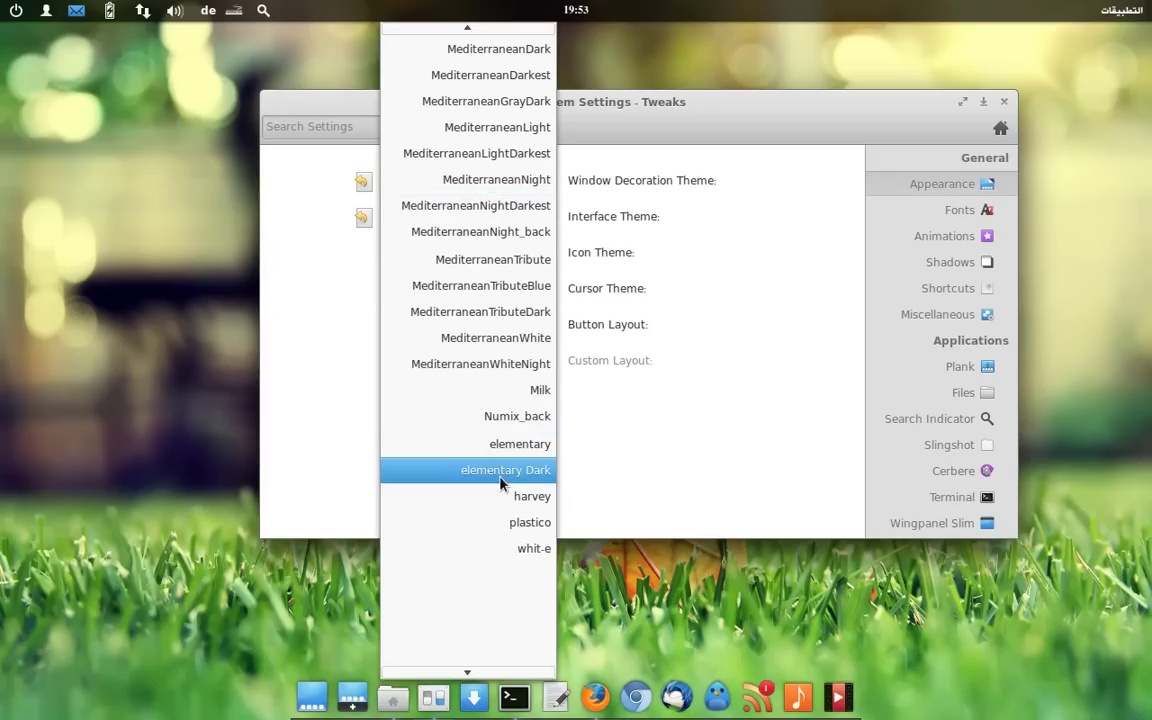
scroll(502, 483, "up", 2)
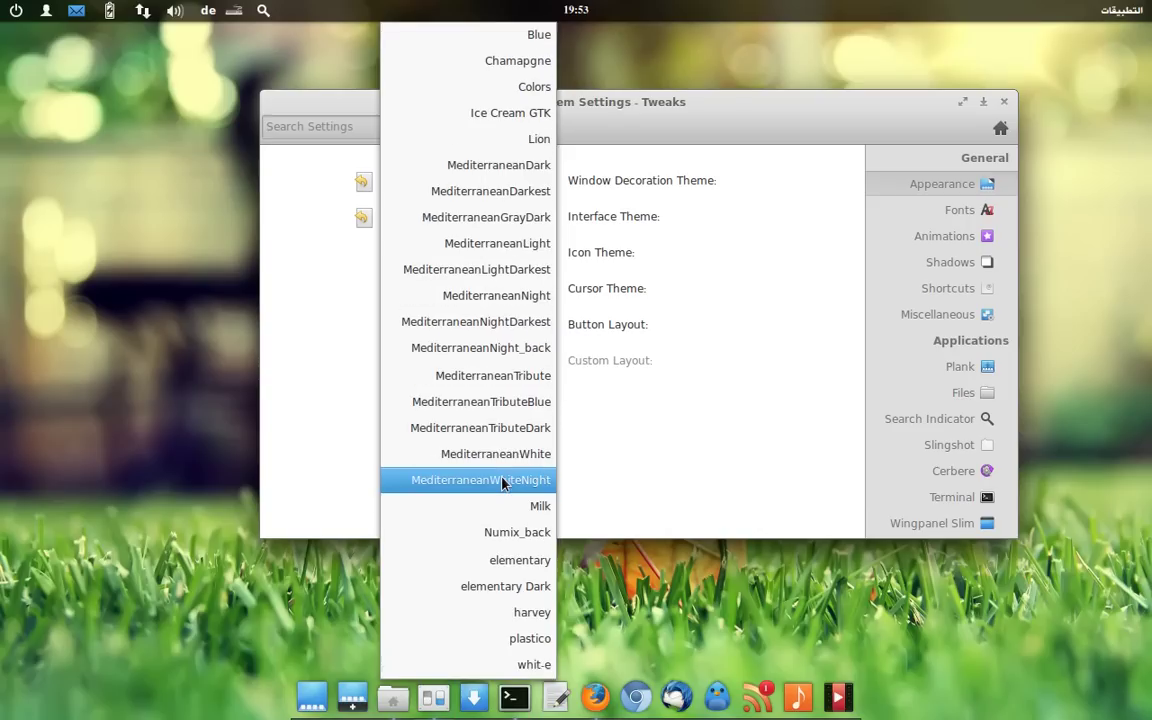
left_click(520, 139)
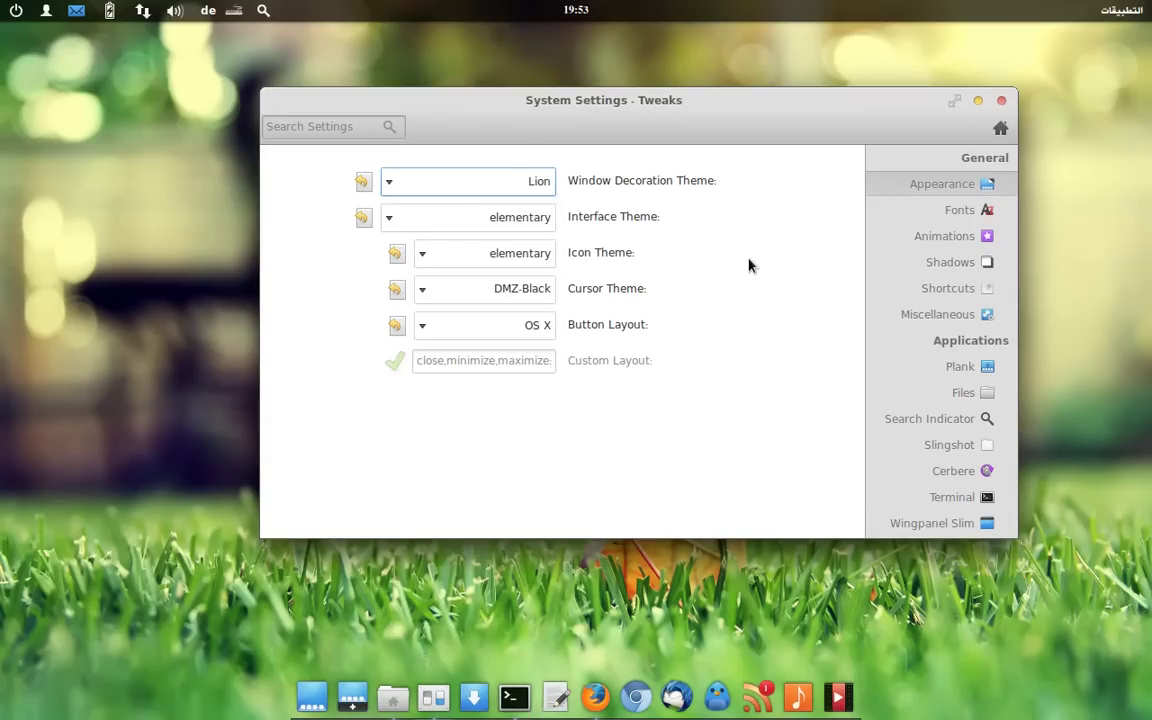
- Set the interface theme to Lion and check its look in the file manager's home folder
left_click(509, 218)
scroll(447, 440, "up", 2)
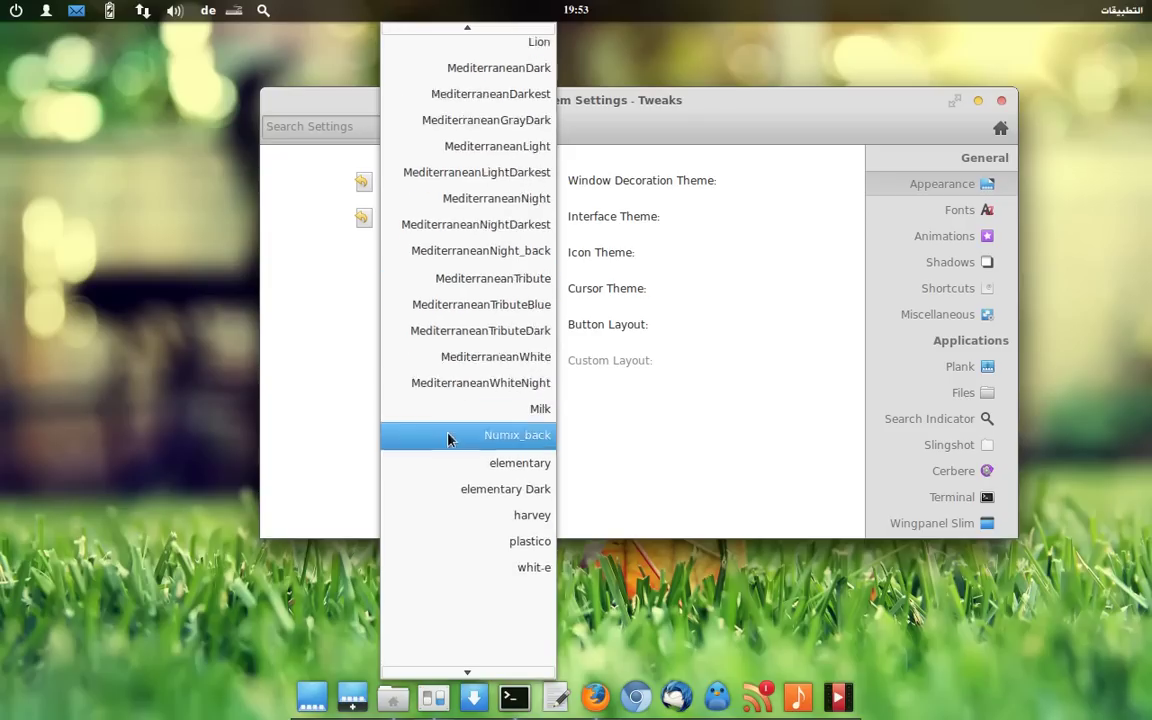
scroll(447, 440, "up", 2)
left_click(496, 142)
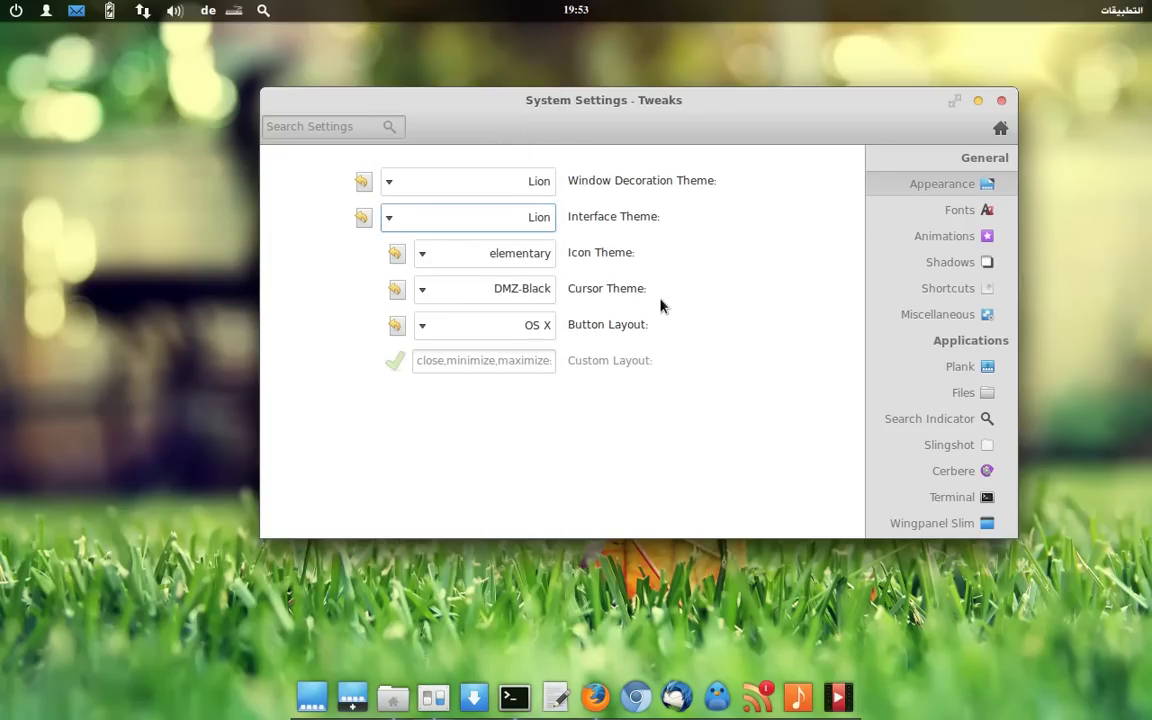
left_click_drag(682, 104, 671, 105)
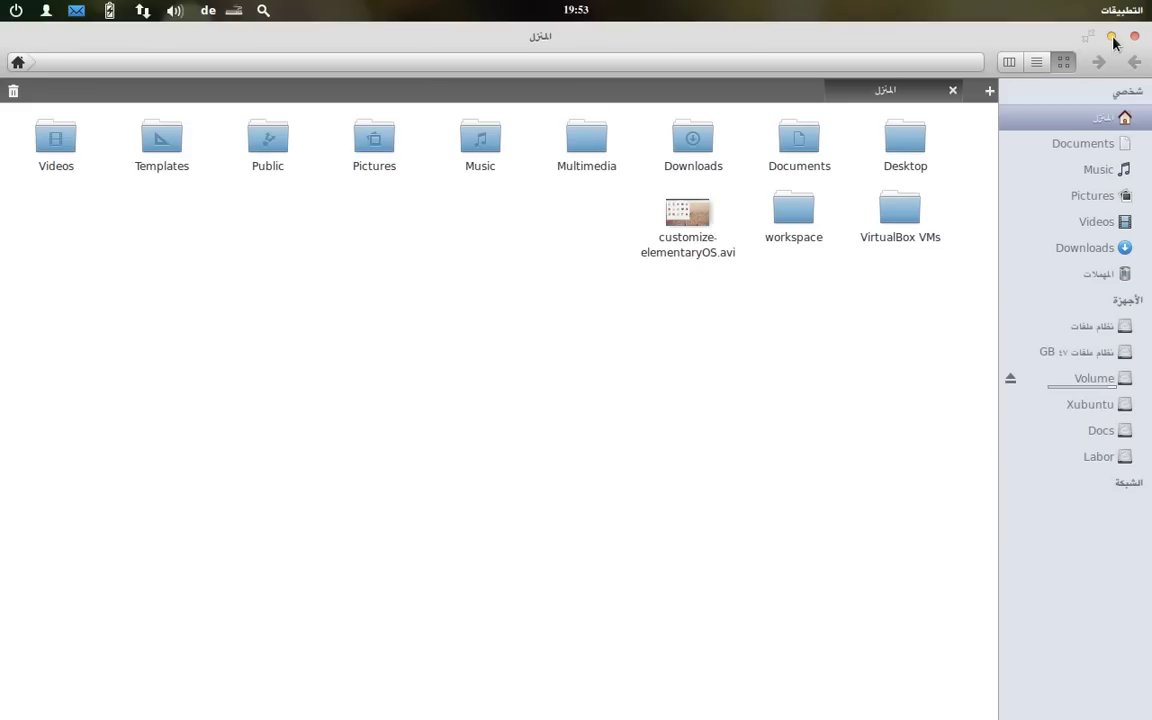
left_click(1112, 37)
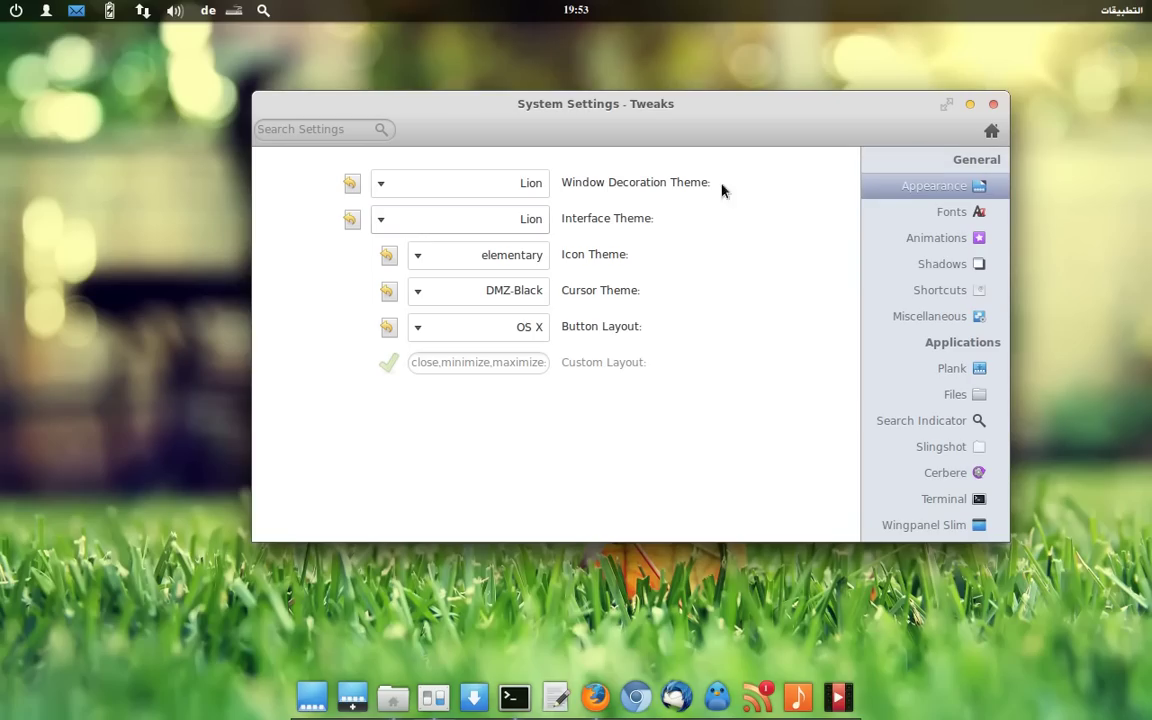
- Set the icon theme to Blue and check the folder icons in the file manager
left_click(495, 257)
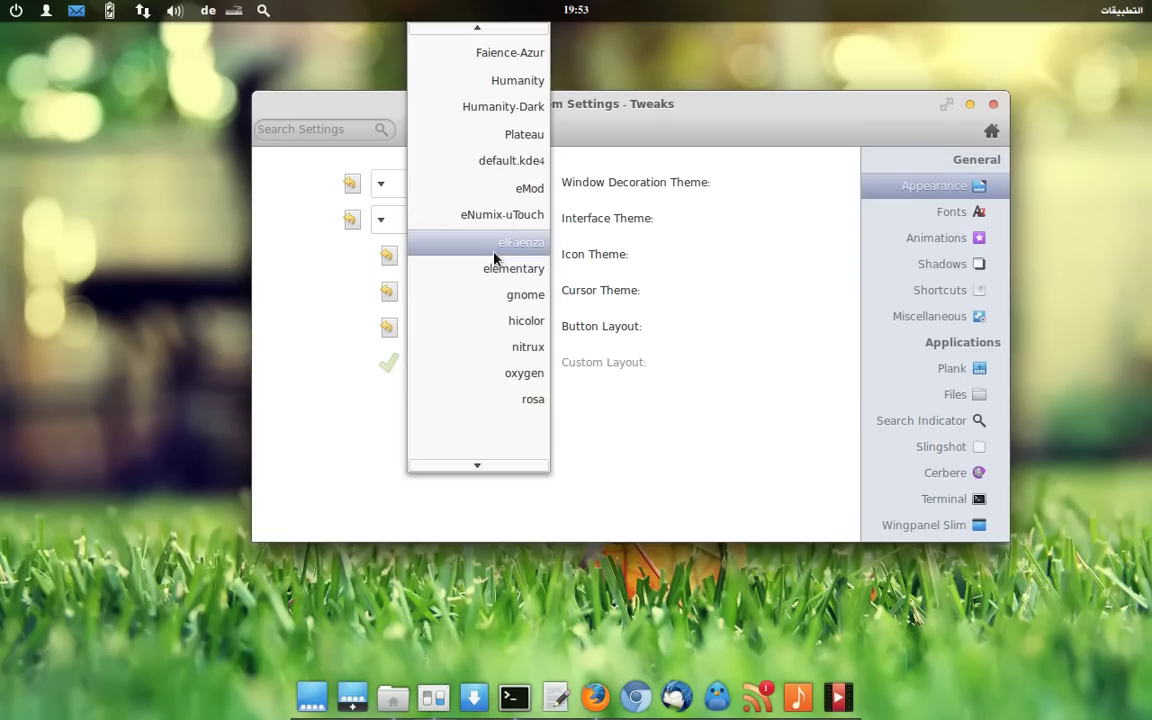
scroll(494, 258, "up", 2)
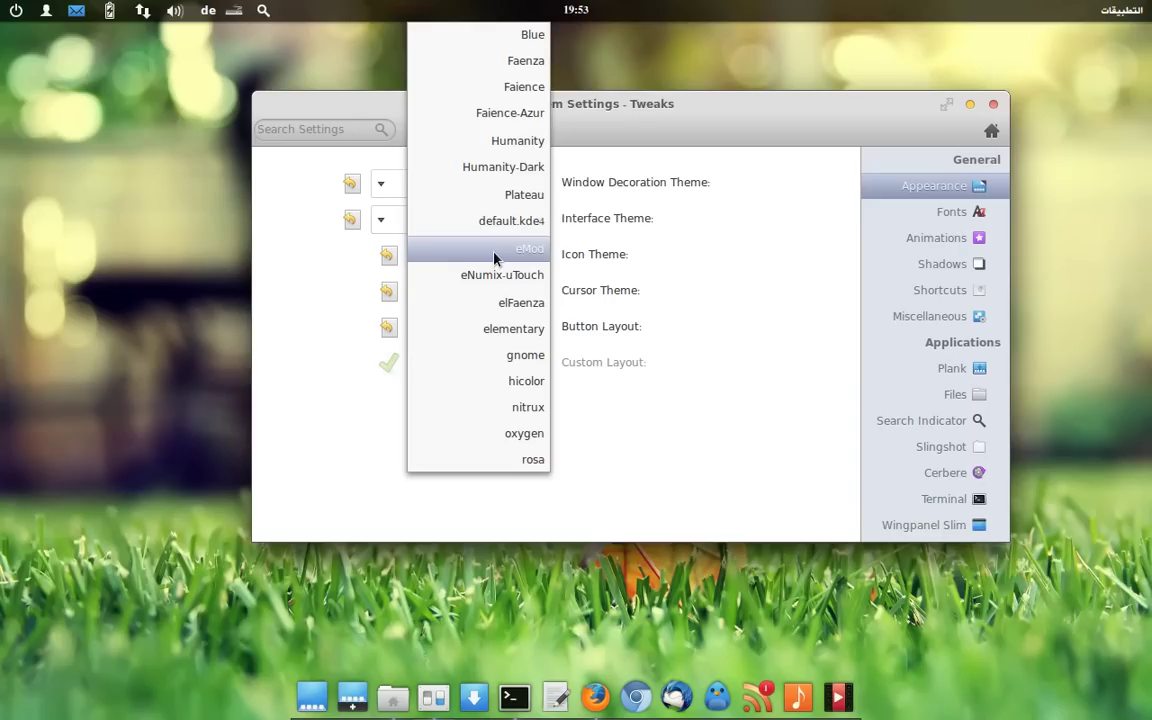
left_click(490, 40)
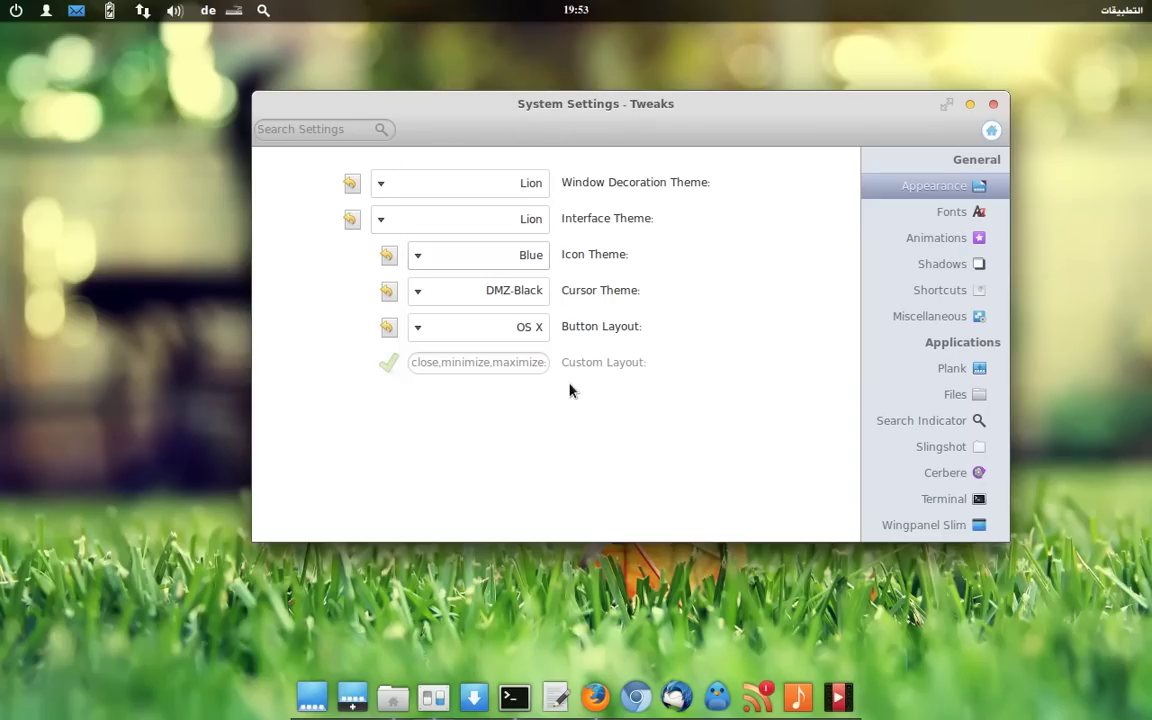
left_click(395, 698)
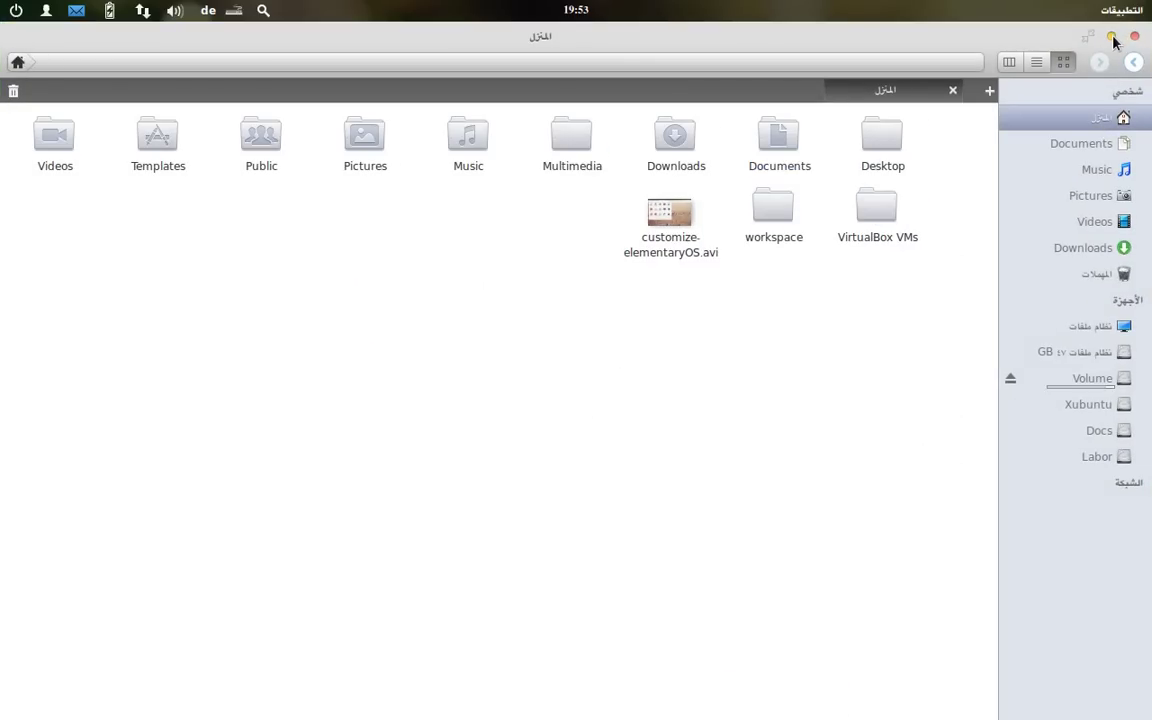
left_click(1113, 38)
- Look over the available icon themes and set the icon theme back to elementary
left_click(509, 252)
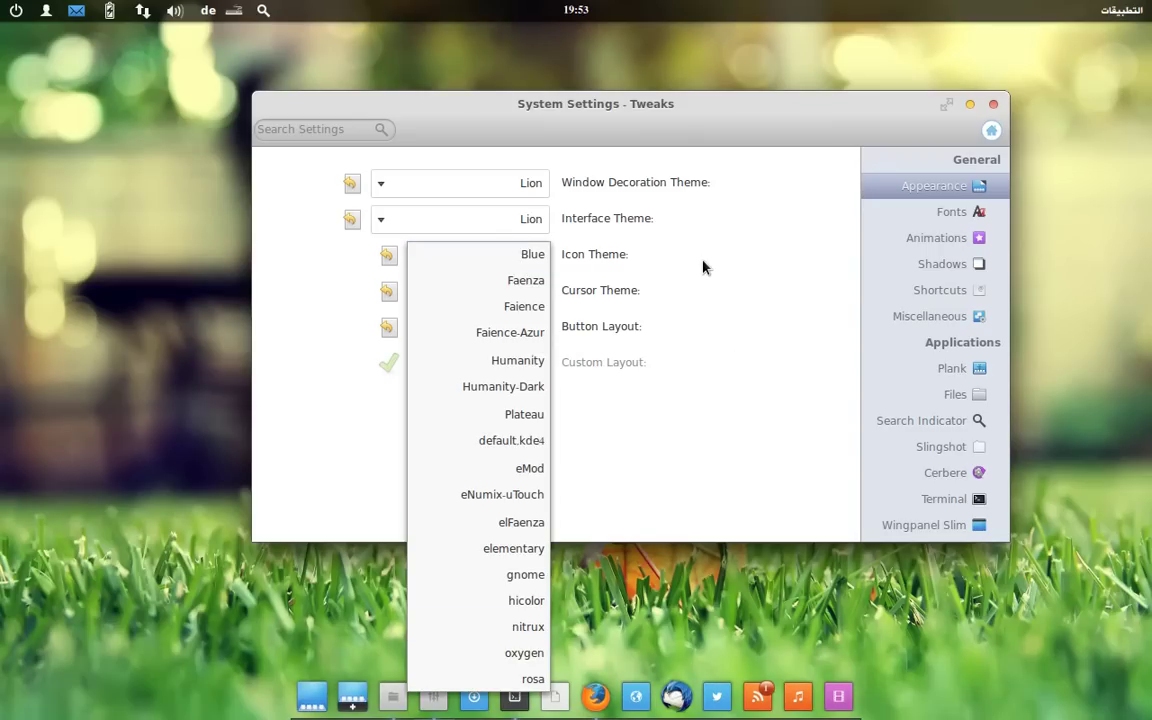
left_click(703, 267)
left_click(466, 257)
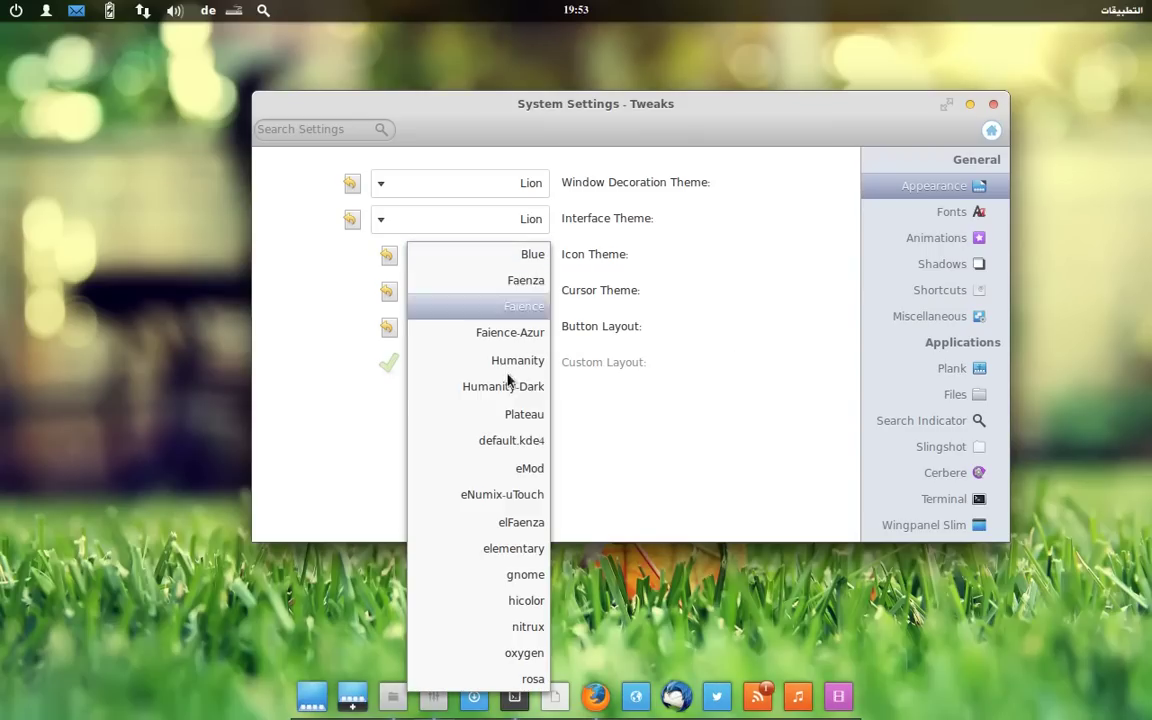
left_click(478, 548)
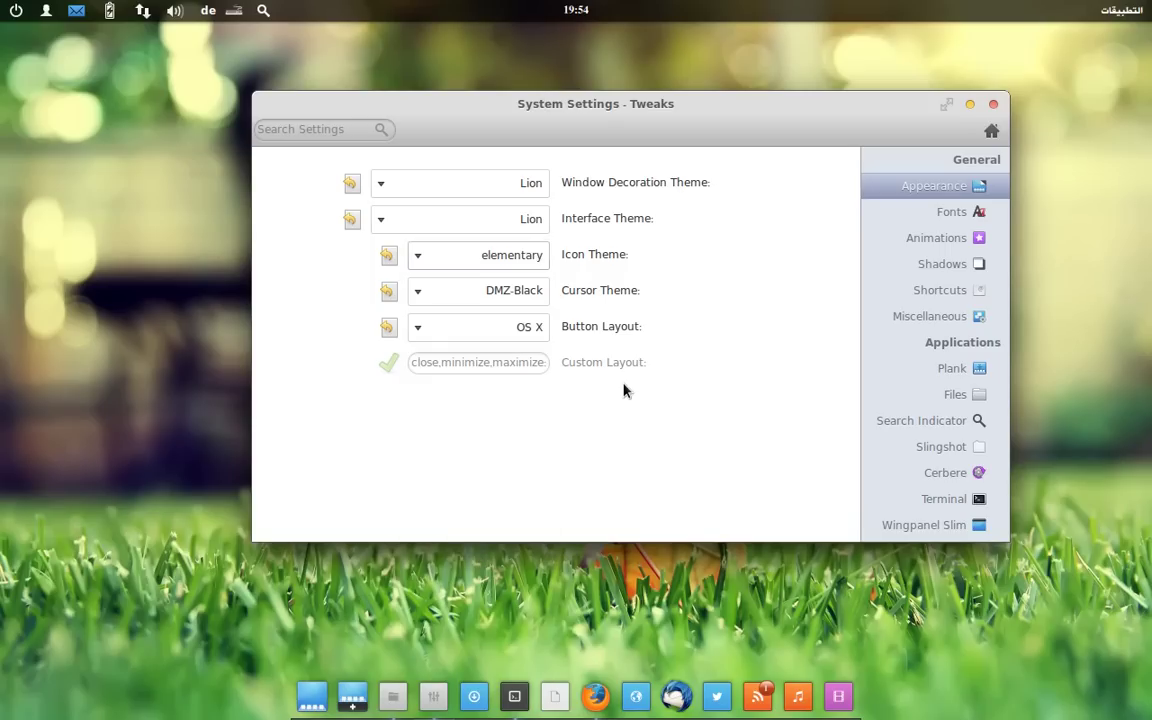
- Look over the available window decoration themes and cursor themes without changing either setting
left_click(465, 186)
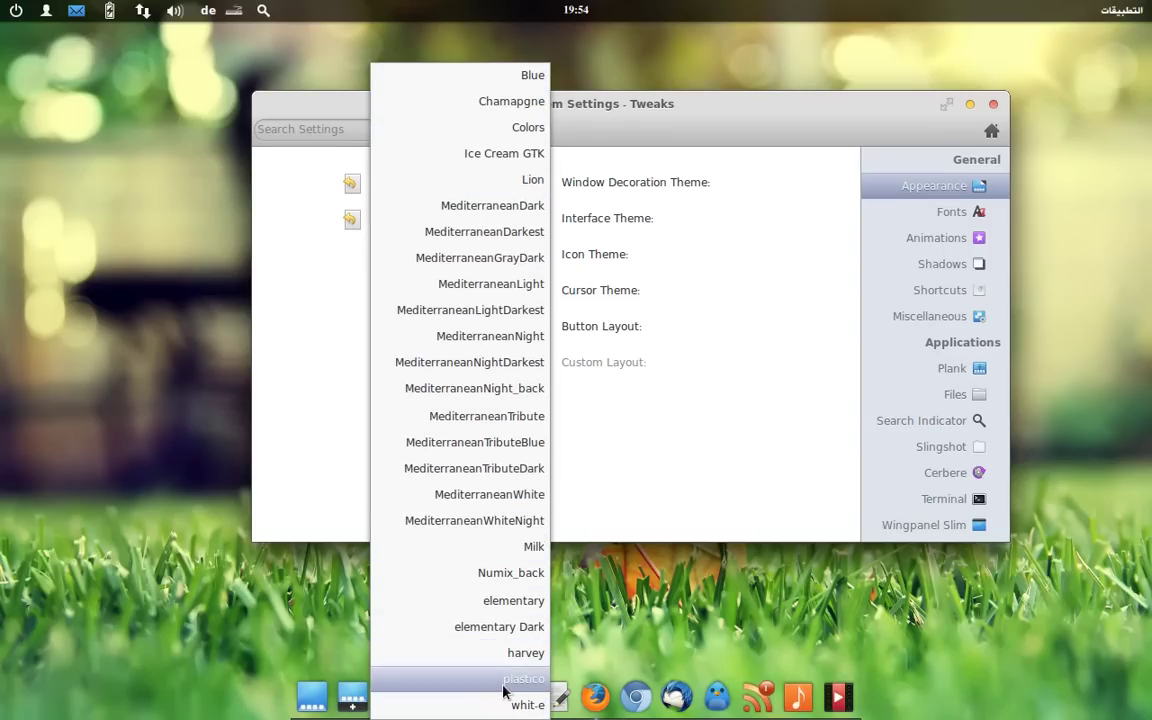
left_click(733, 104)
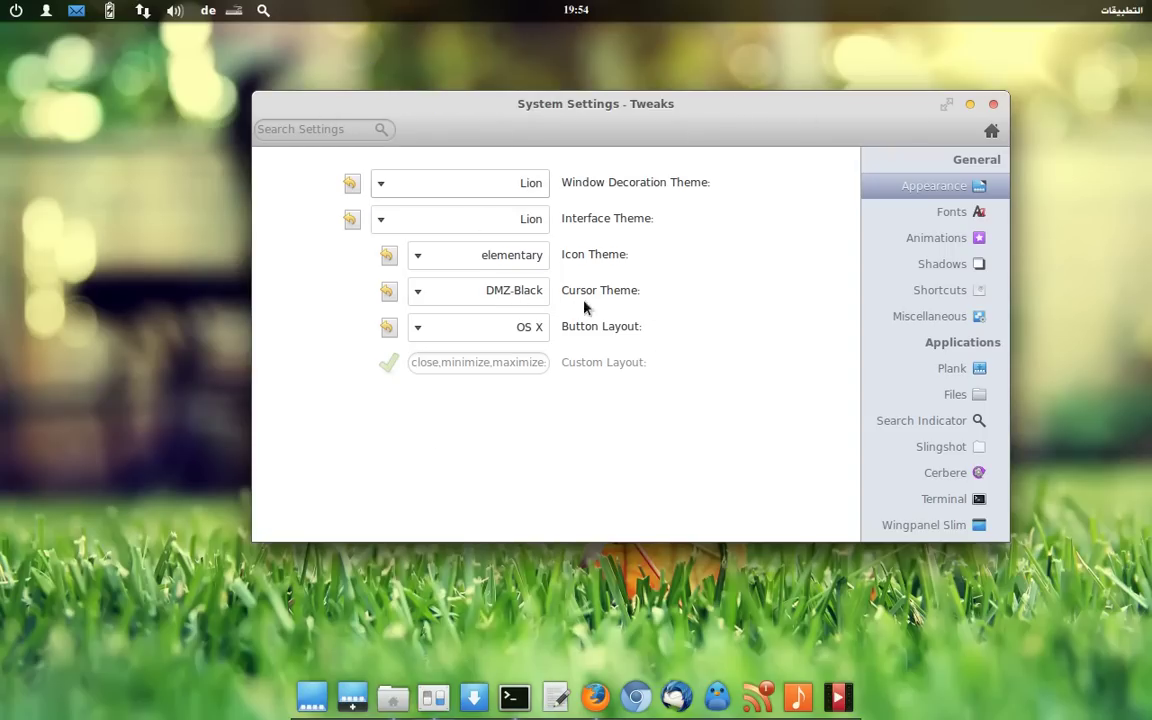
left_click(517, 293)
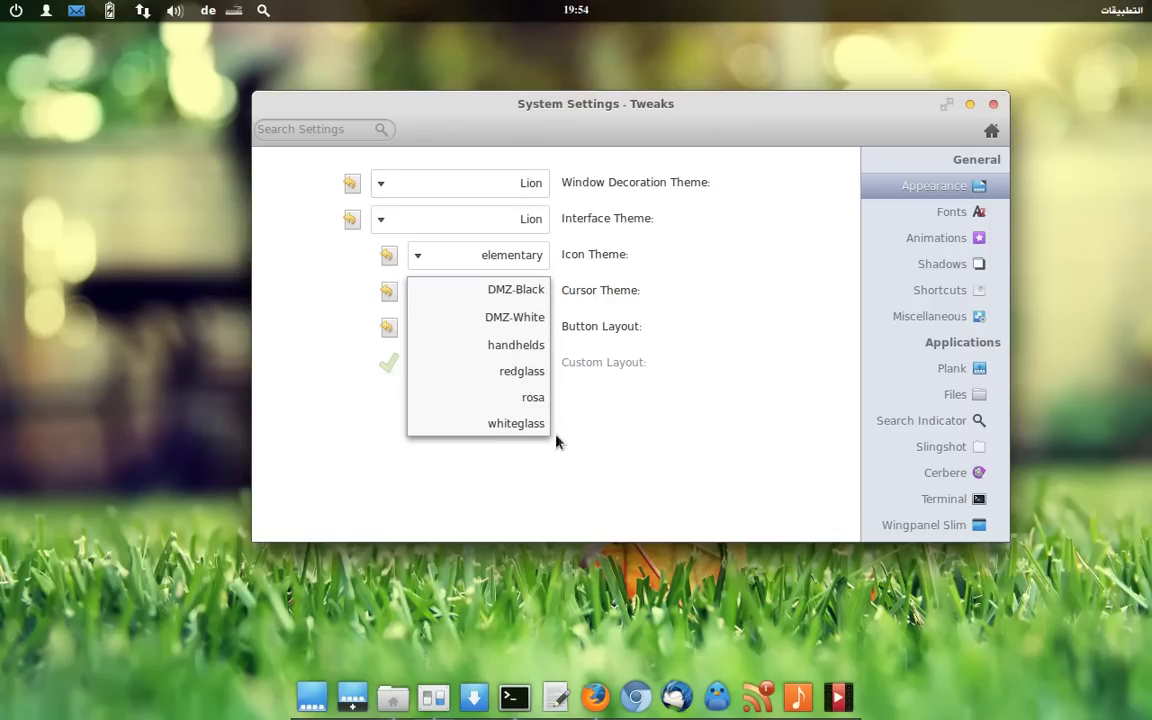
left_click(752, 285)
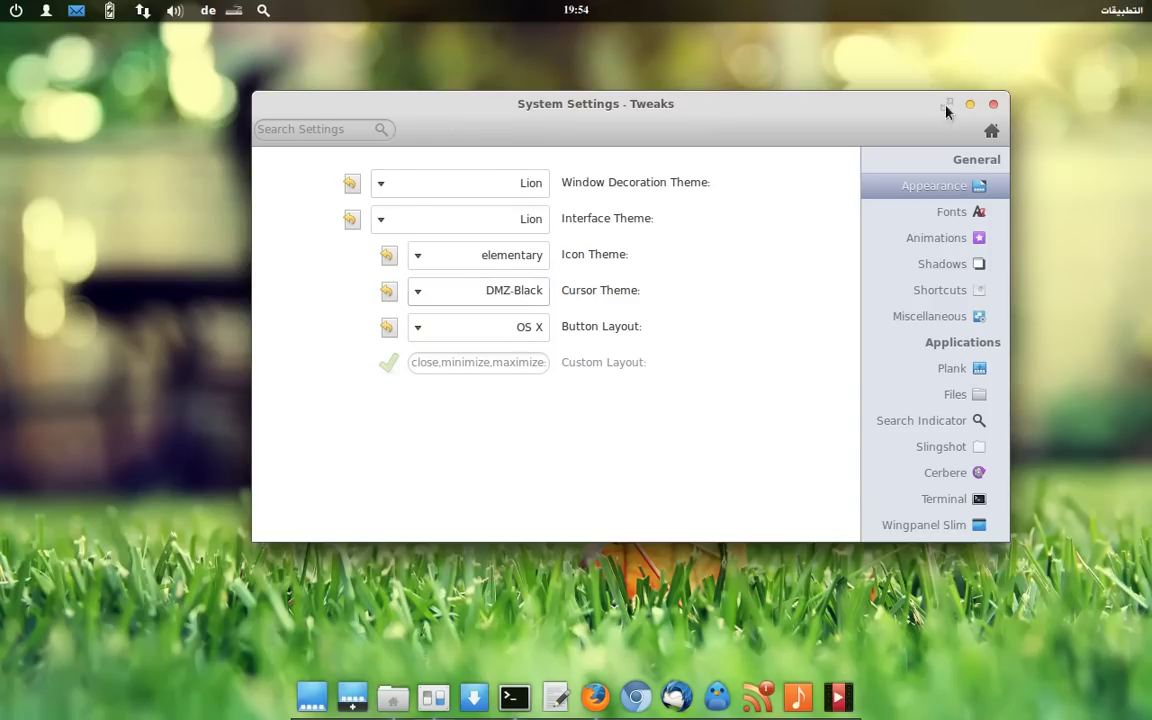
- Set the window button layout to elementary, keeping the Lion window decoration theme
left_click(480, 327)
left_click(483, 194)
left_click(431, 183)
left_click(766, 188)
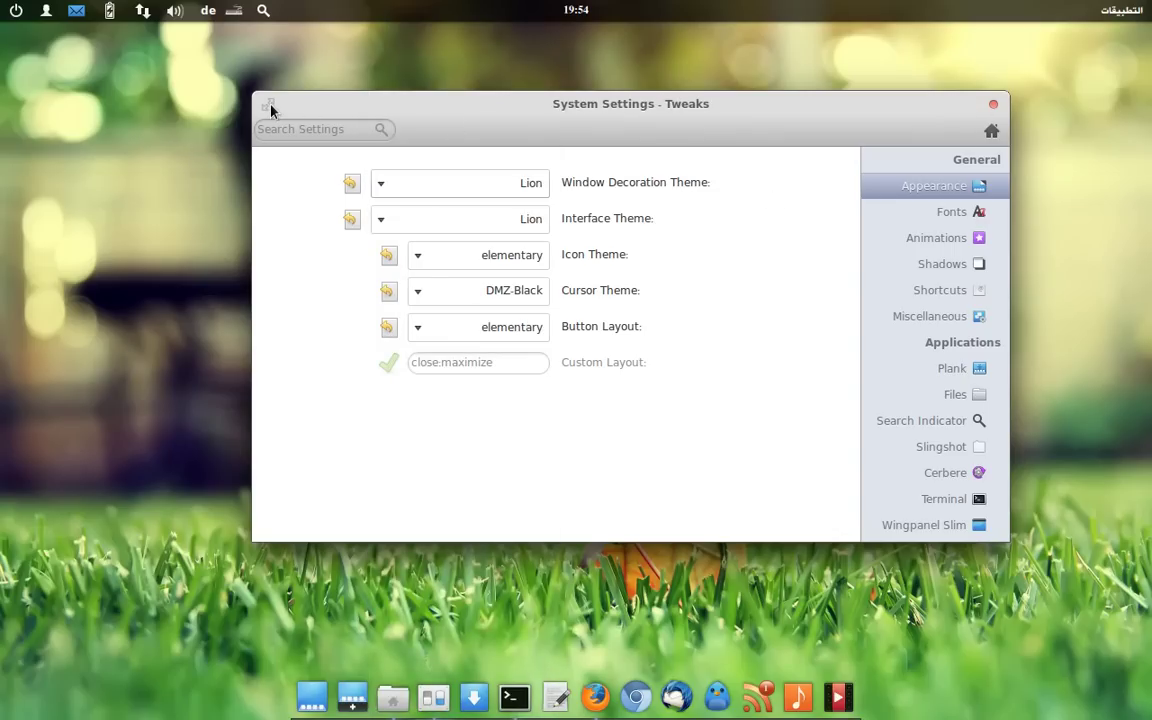
- Try the Windows button layout and return the window buttons to the OS X layout
left_click(478, 327)
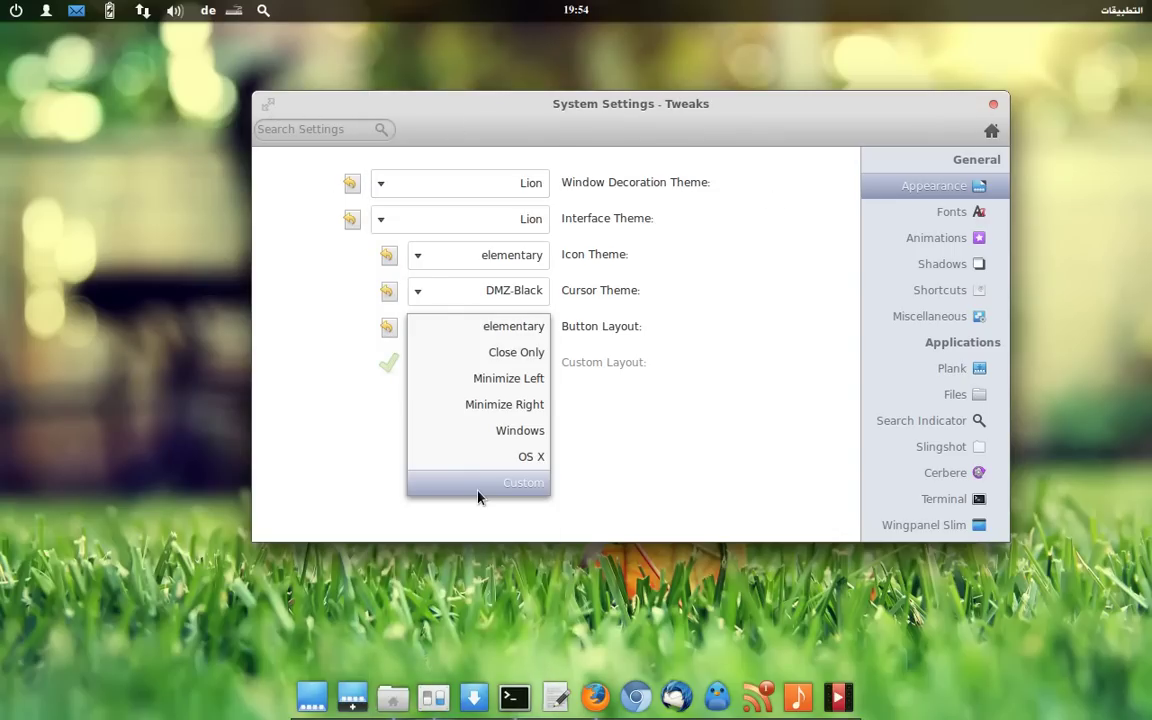
left_click(455, 429)
left_click(486, 330)
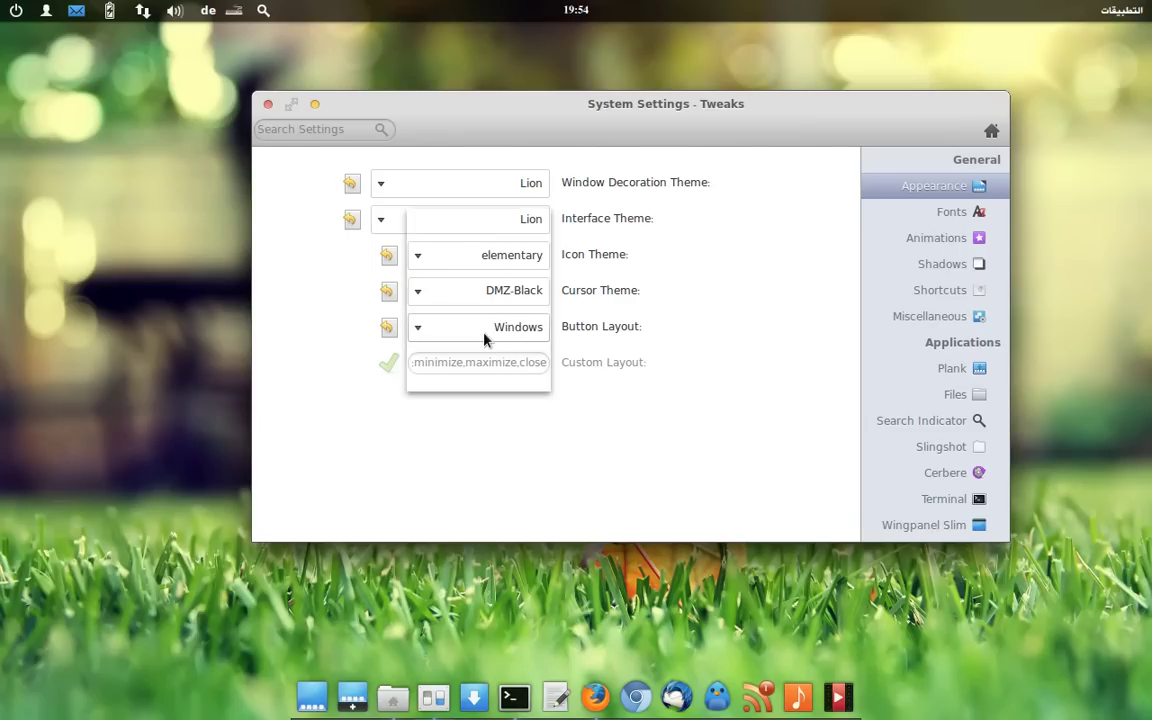
left_click(489, 360)
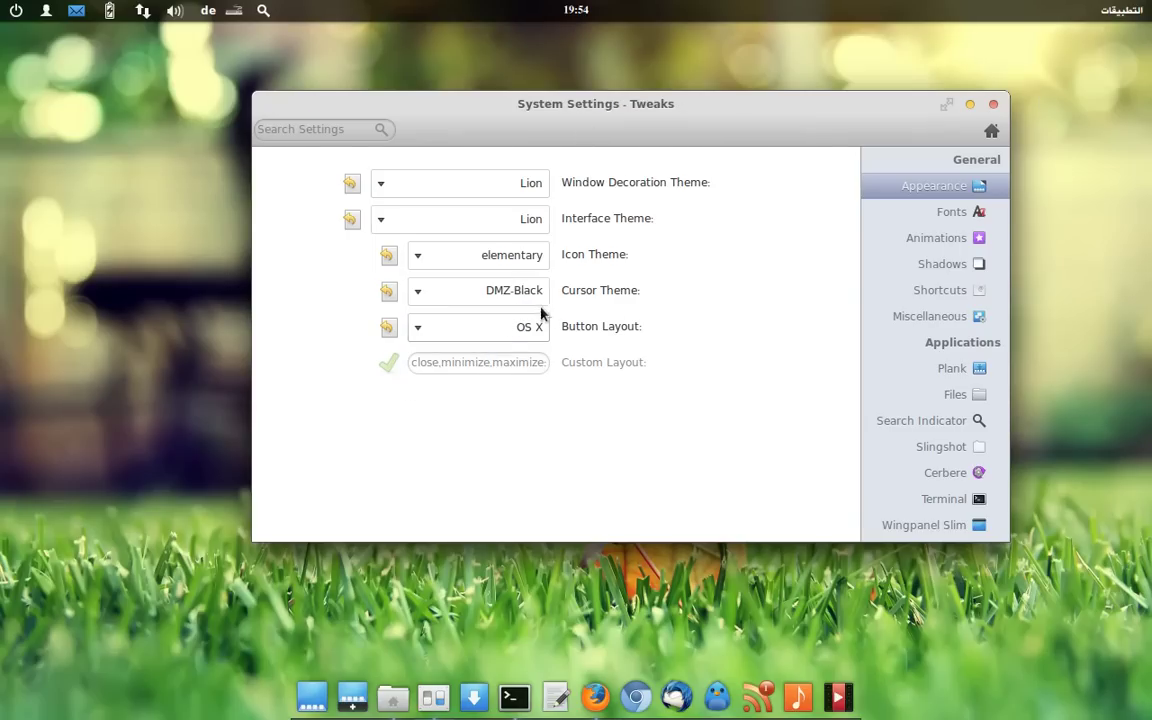
- Set the window button layout to Custom and open the Fonts settings in Tweaks
left_click(507, 332)
left_click(506, 350)
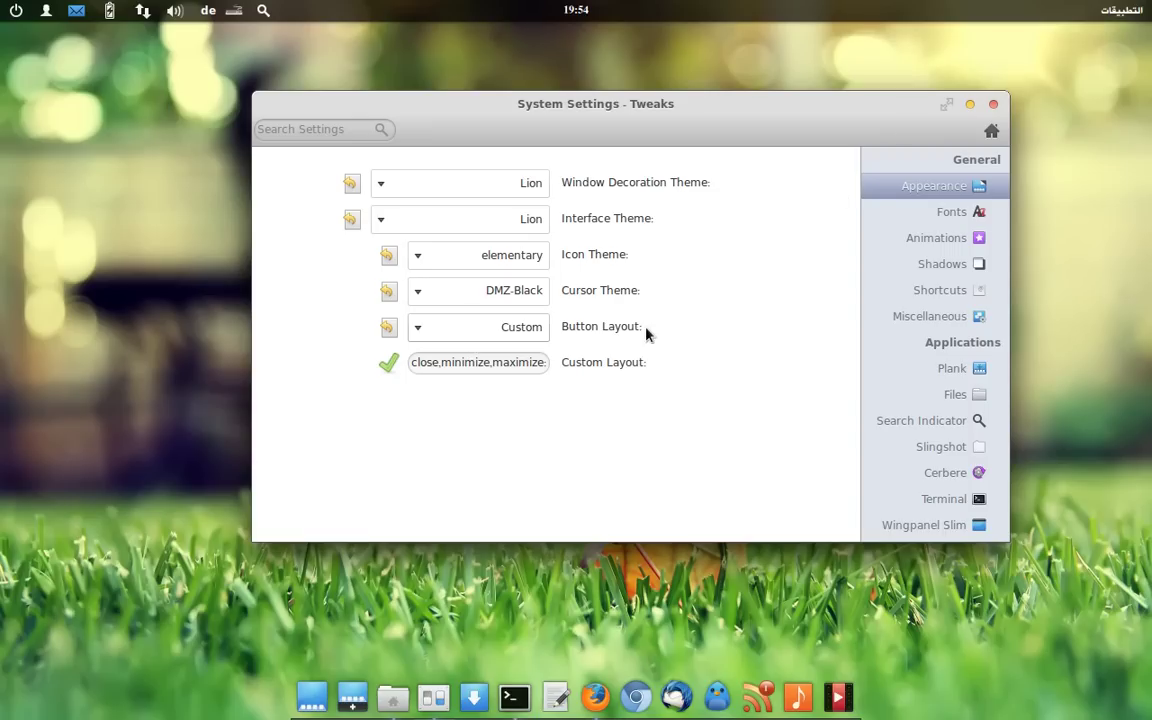
left_click(960, 216)
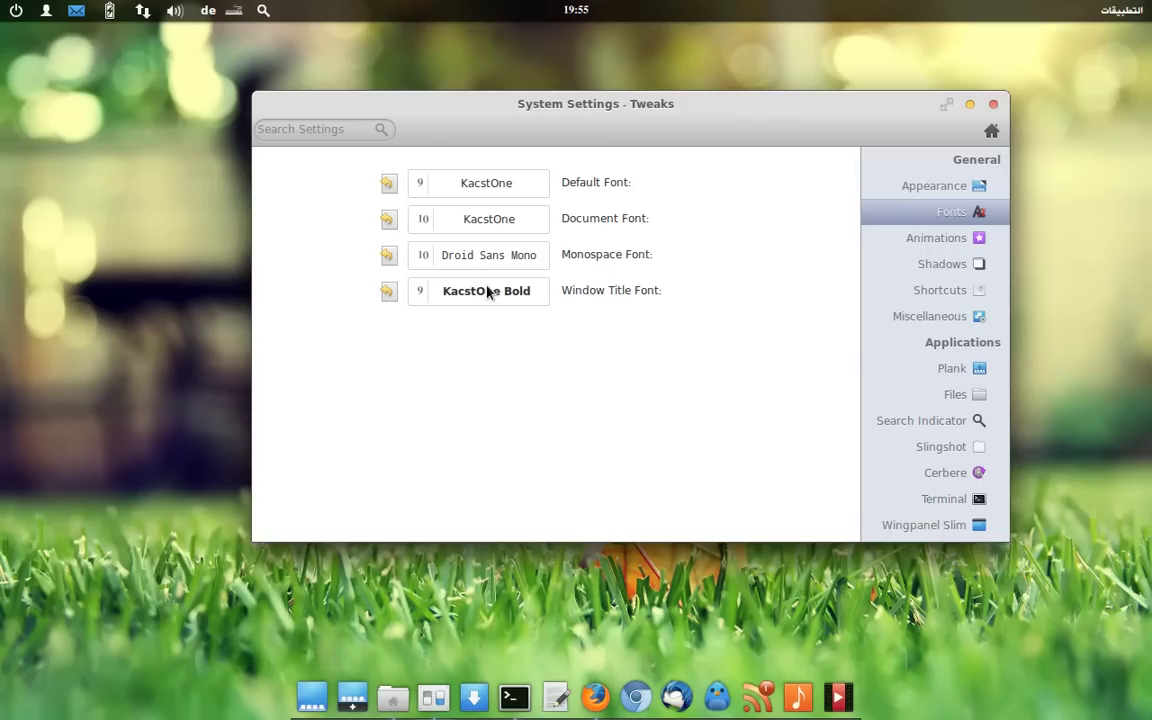
- Look through the fonts offered for the default font and leave the current choice in place
left_click(518, 185)
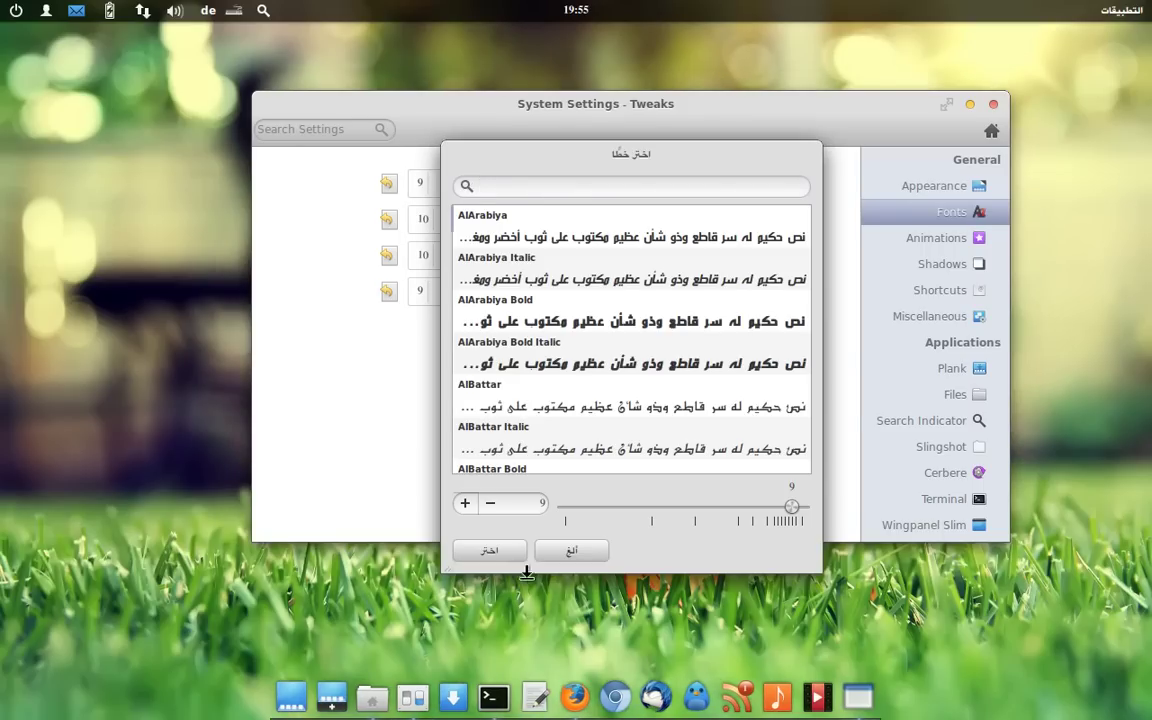
left_click(594, 550)
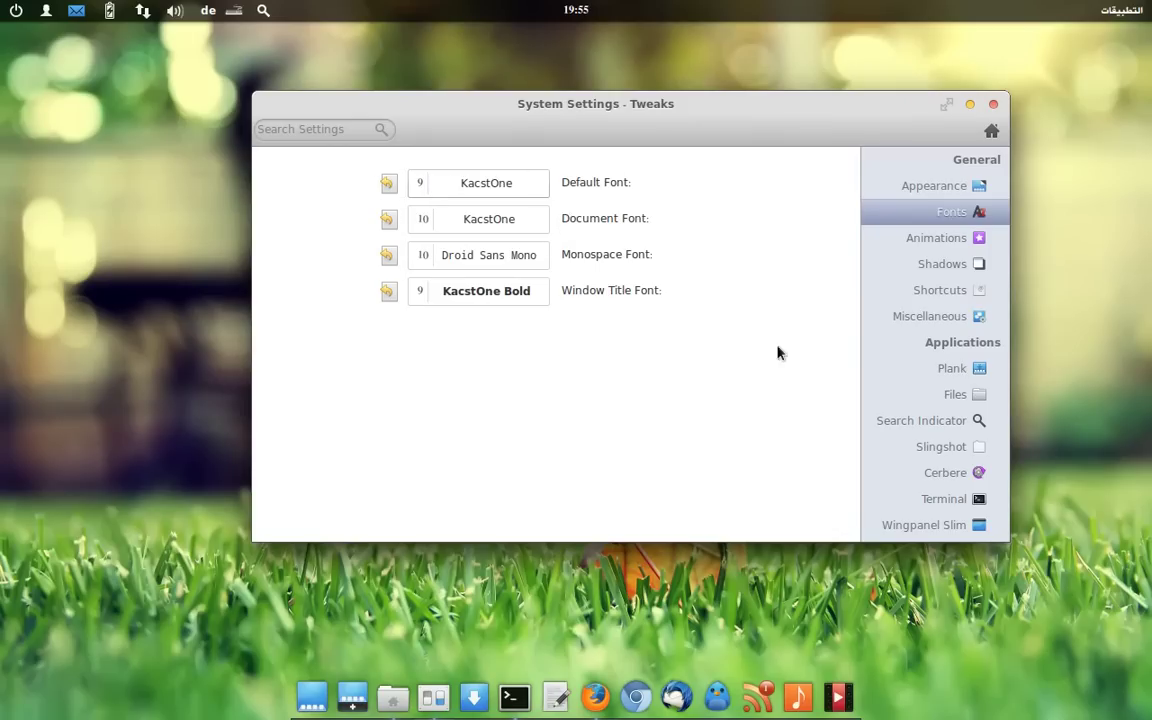
- Open the Animations settings and preview the window animations by minimizing and restoring the Tweaks window
left_click(935, 245)
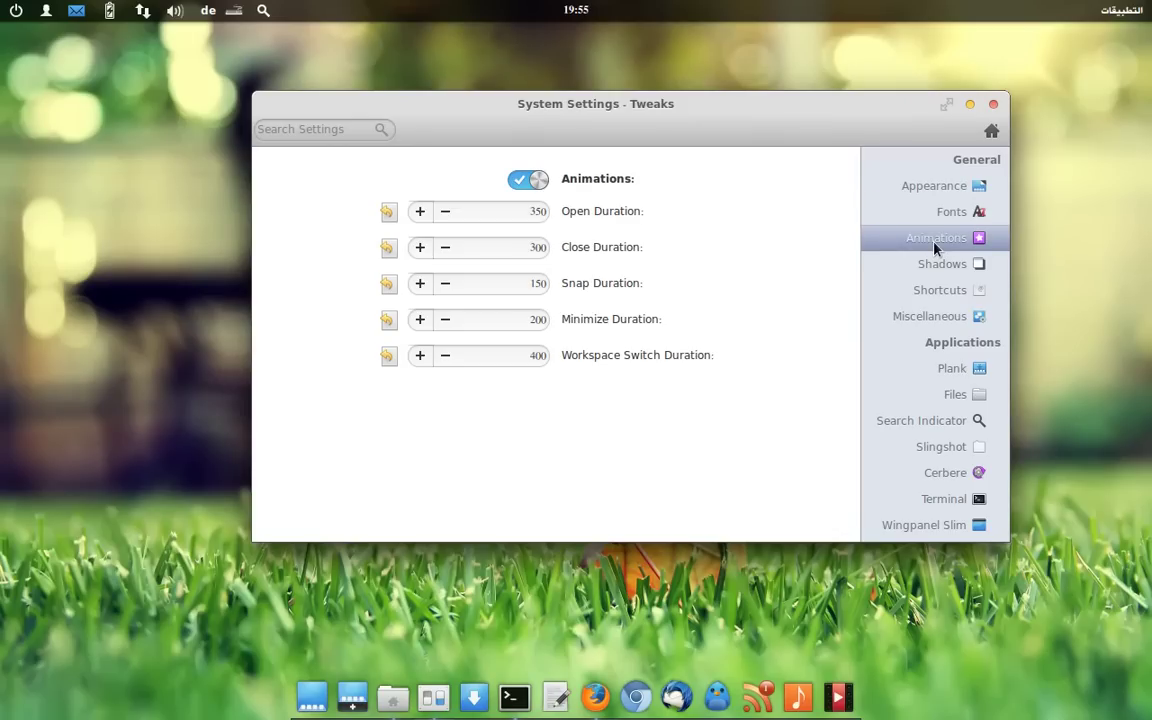
left_click_drag(893, 135, 811, 174)
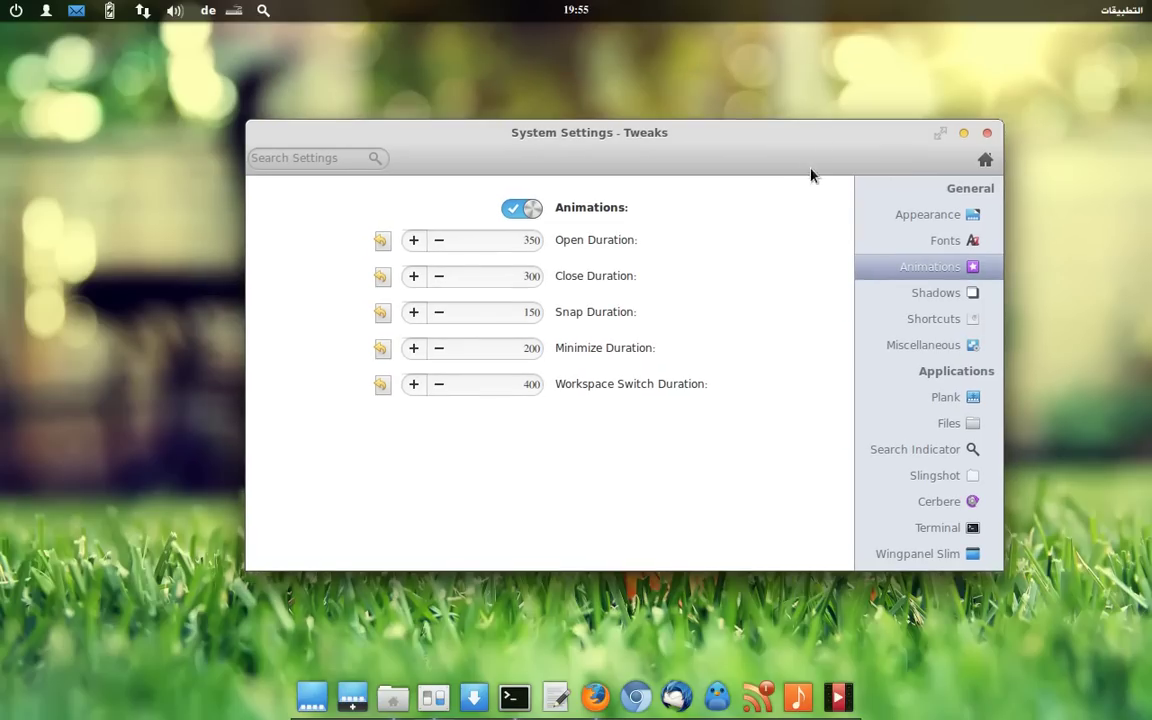
left_click(962, 135)
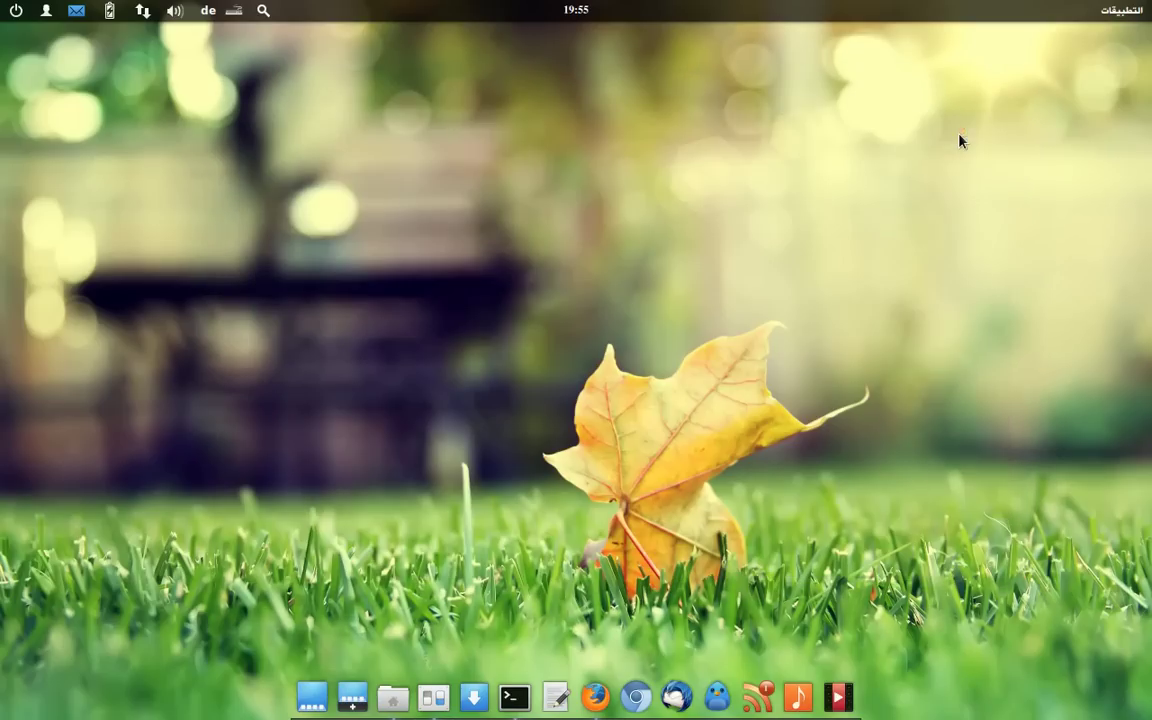
left_click(435, 700)
left_click_drag(742, 133, 736, 137)
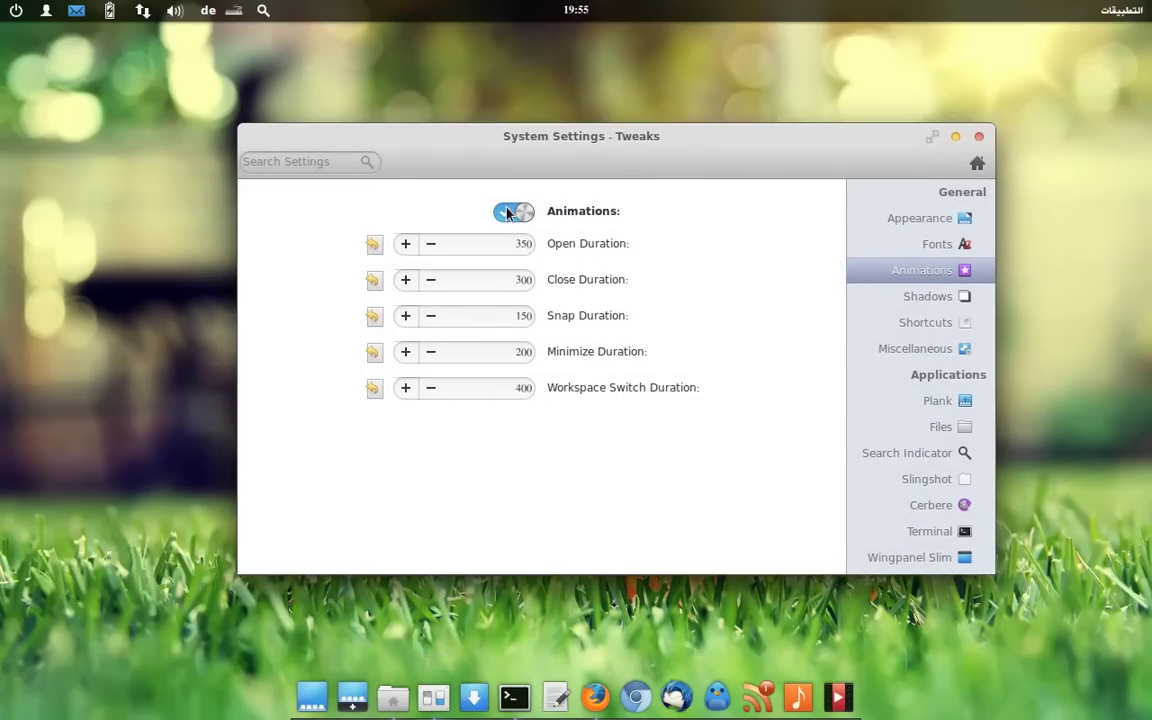
- Review the Shadows settings and the Shortcuts list in Tweaks
left_click(955, 296)
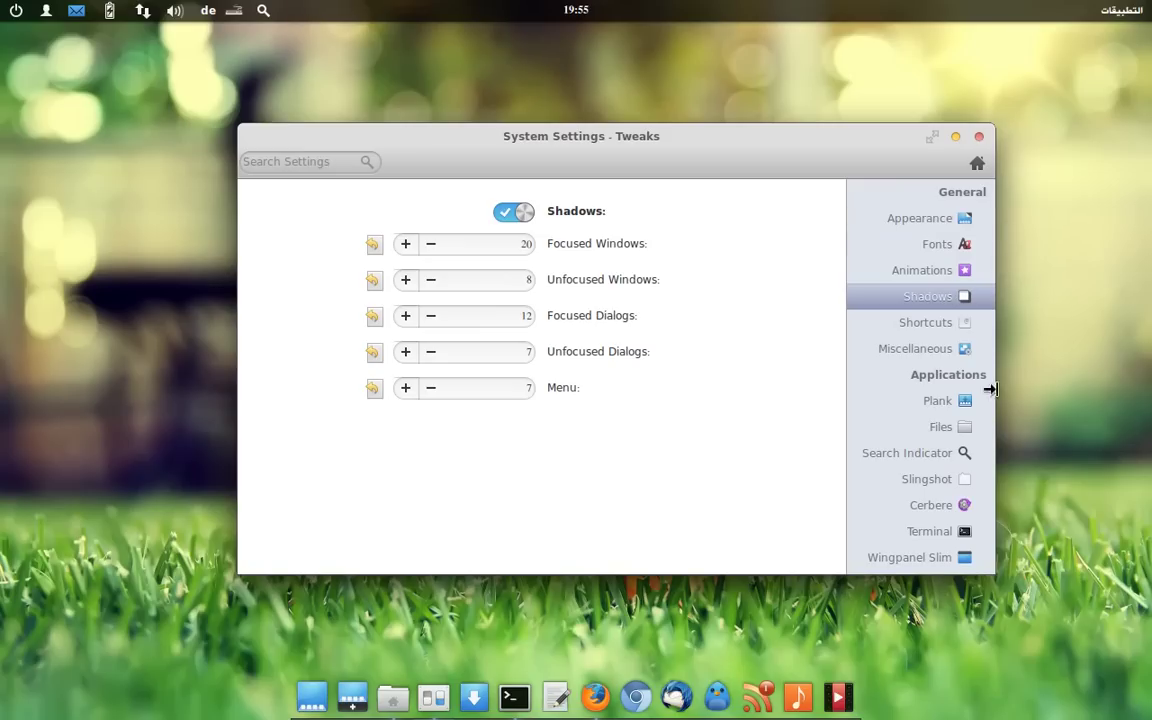
left_click_drag(511, 141, 488, 109)
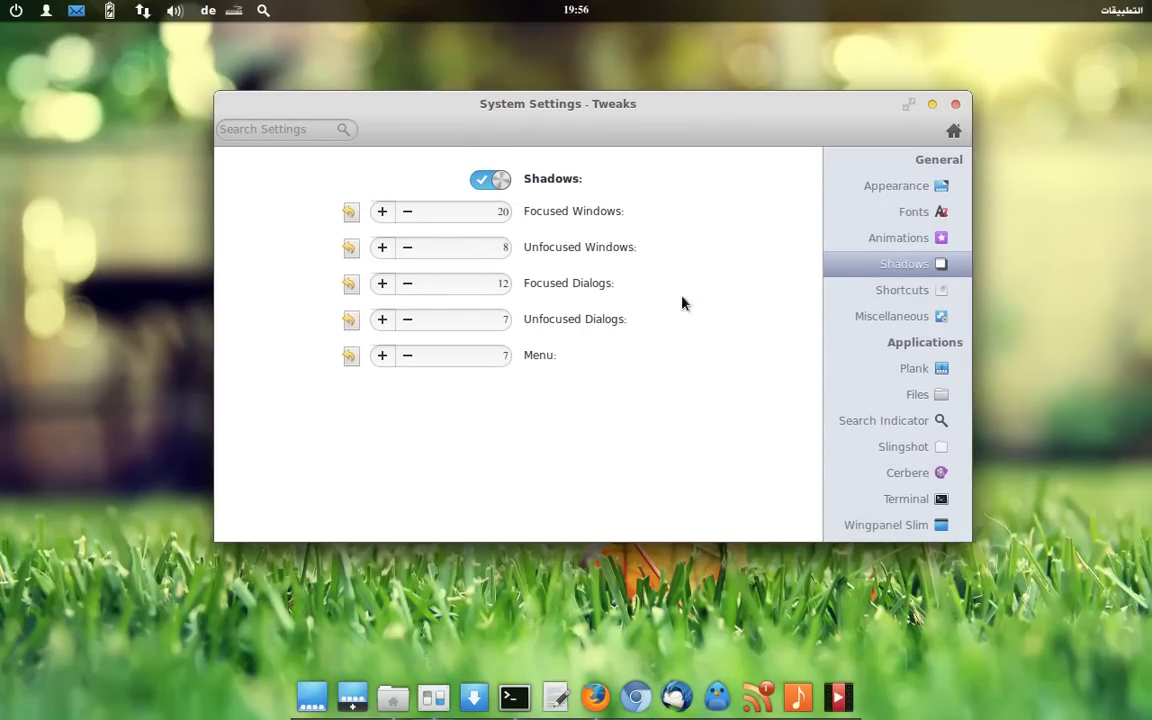
left_click(905, 292)
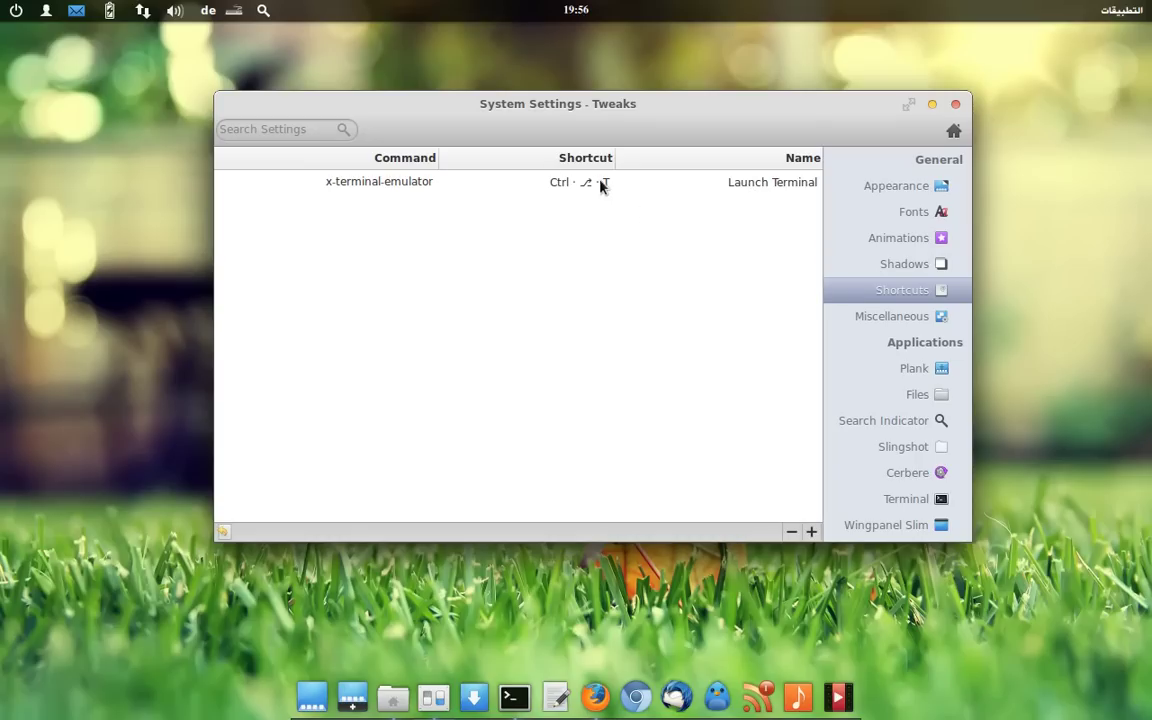
- Open the Miscellaneous settings and test the Maximize titlebar action by maximizing and restoring the window
left_click(882, 318)
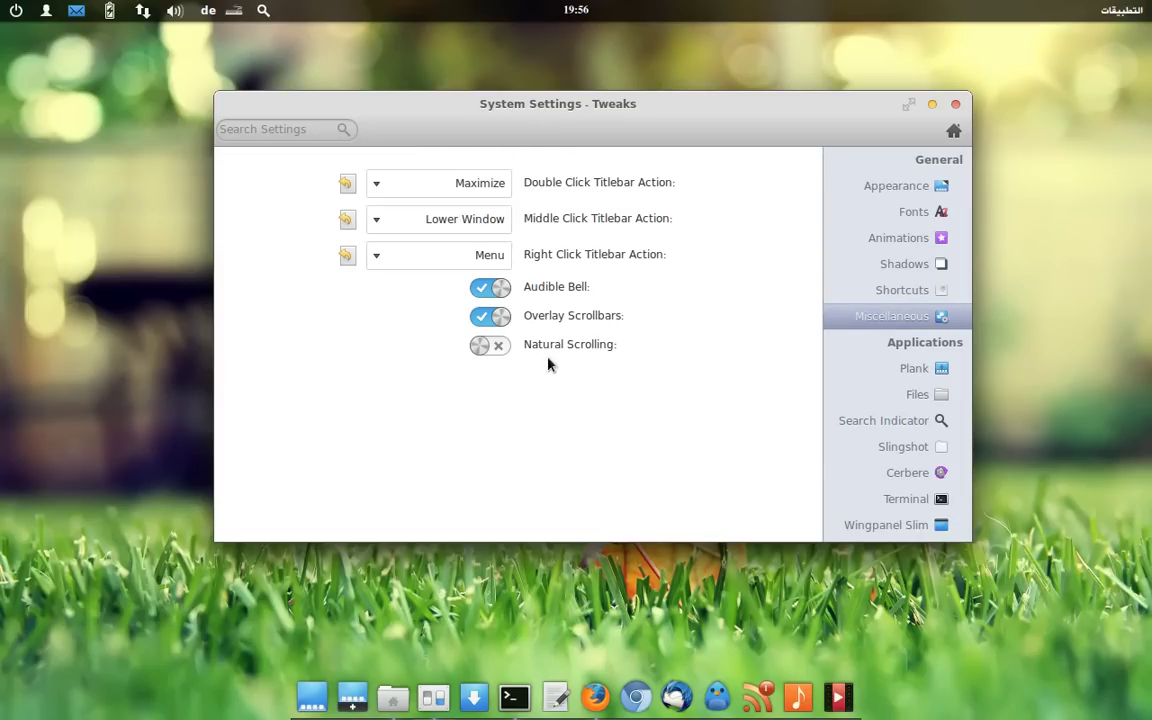
double_click(585, 106)
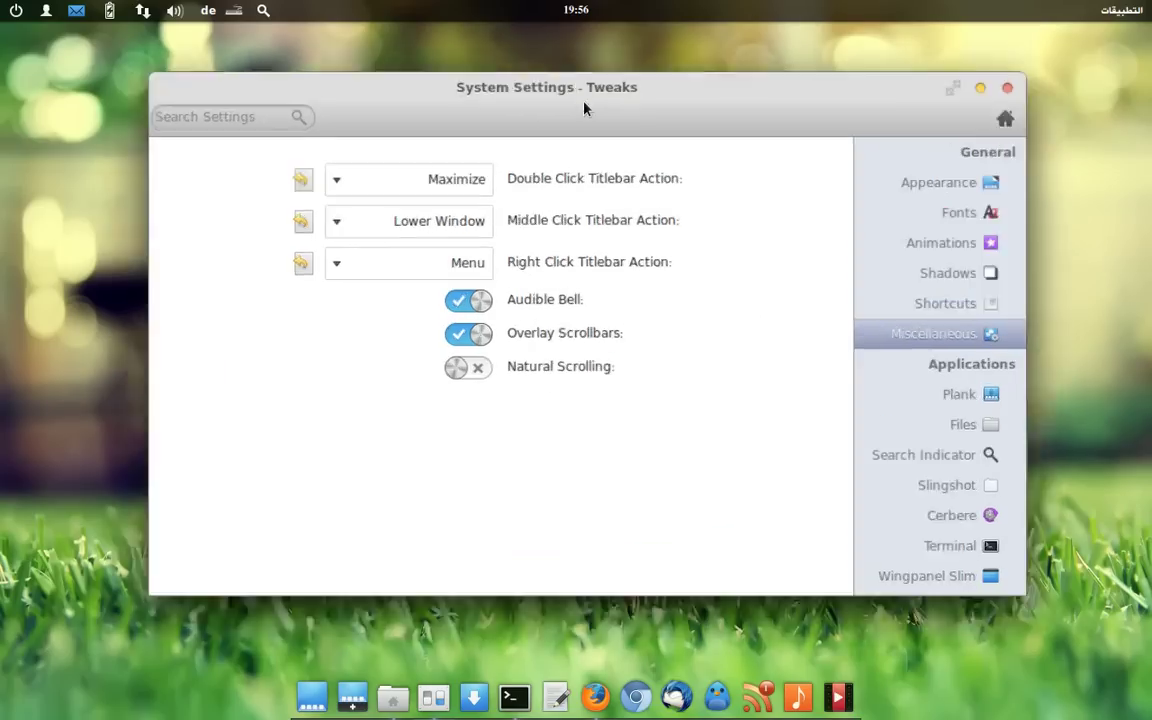
double_click(606, 35)
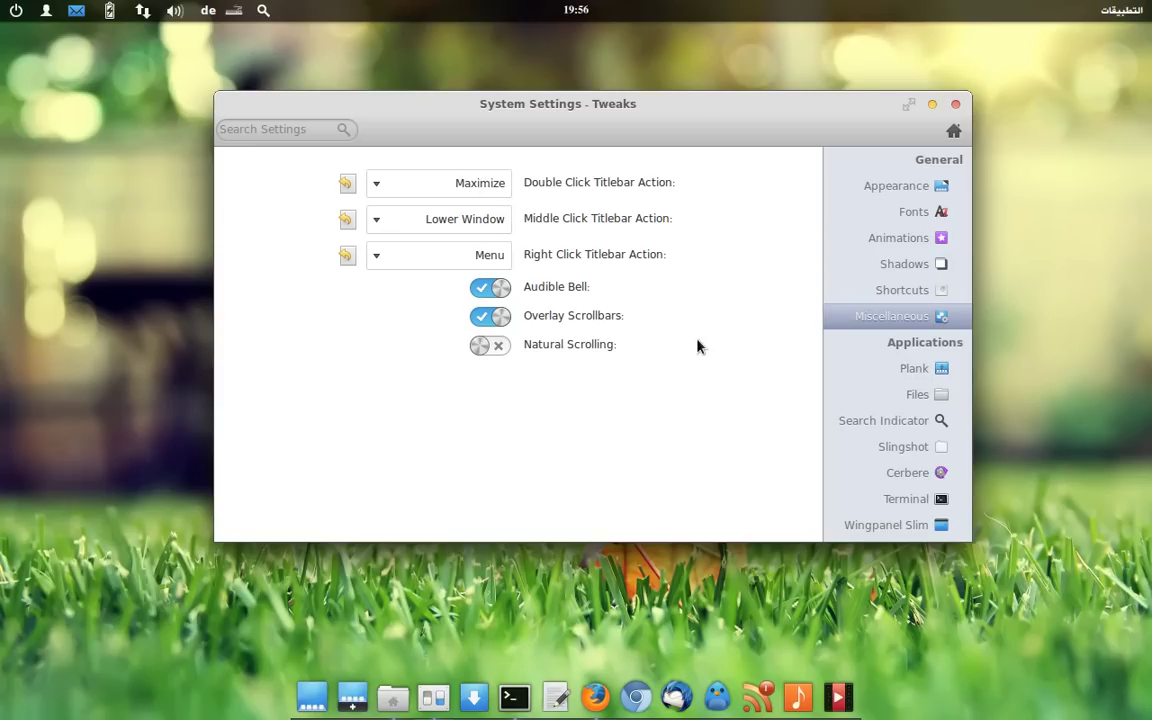
- Set the Plank dock's hide mode to Intelligent hide and test it by maximizing and restoring the window
left_click(892, 376)
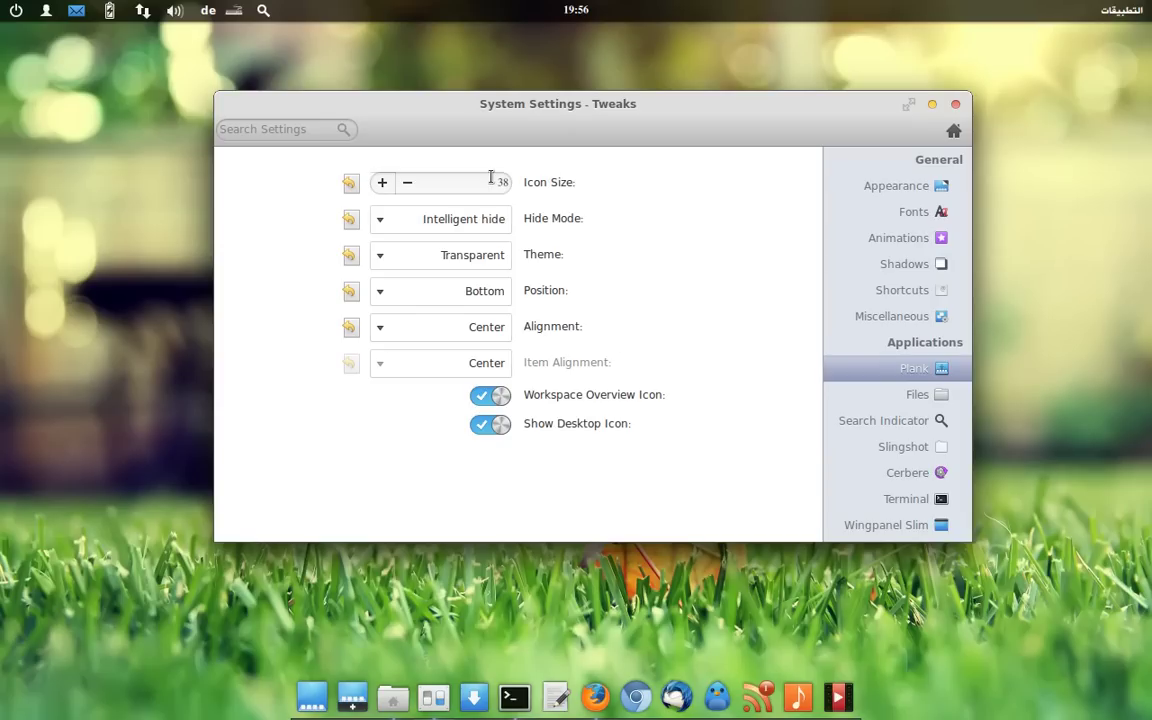
left_click(468, 222)
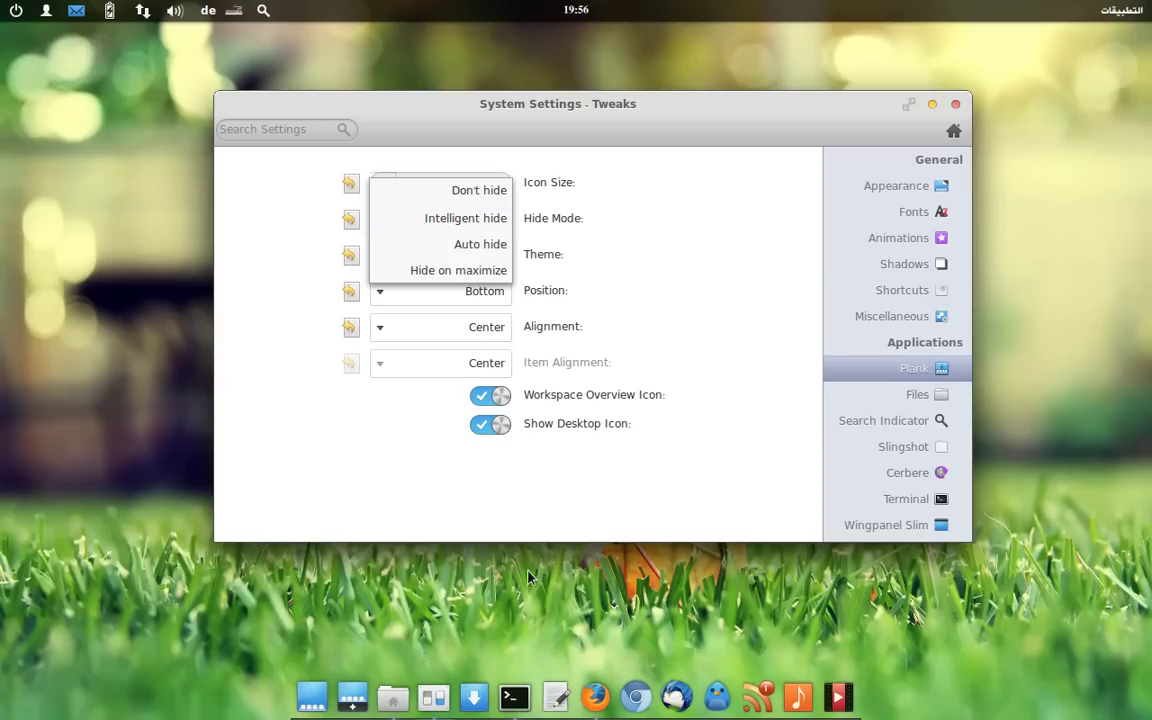
left_click(452, 222)
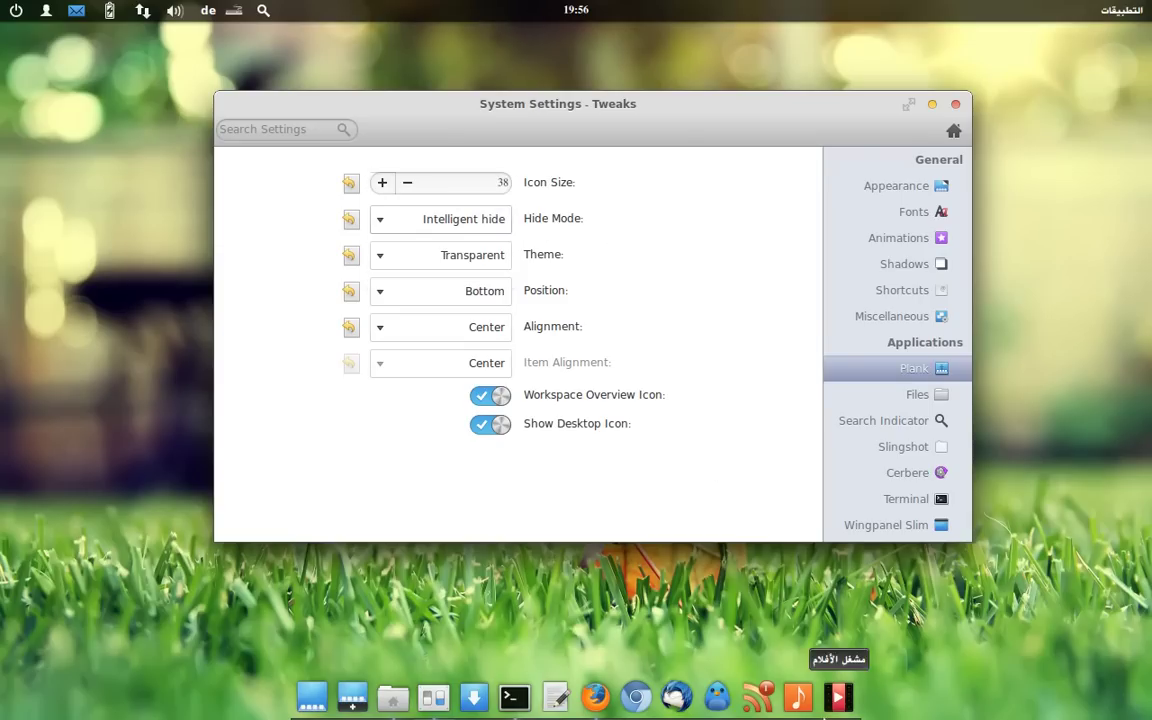
left_click(910, 106)
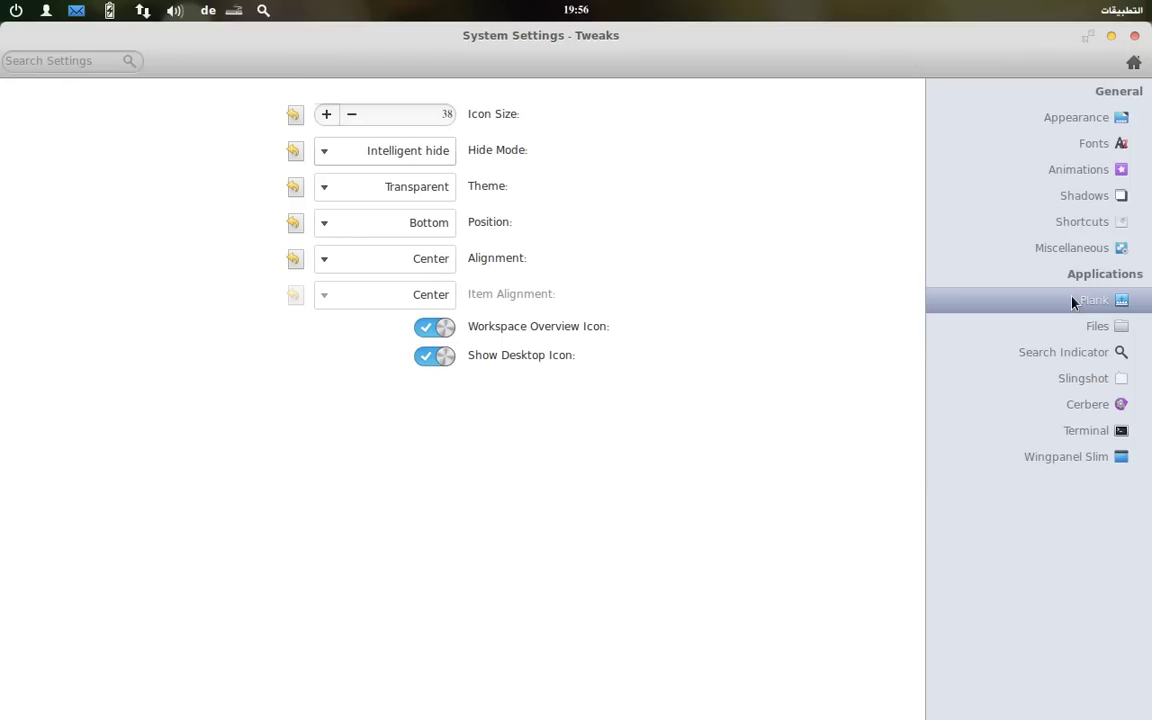
double_click(1108, 40)
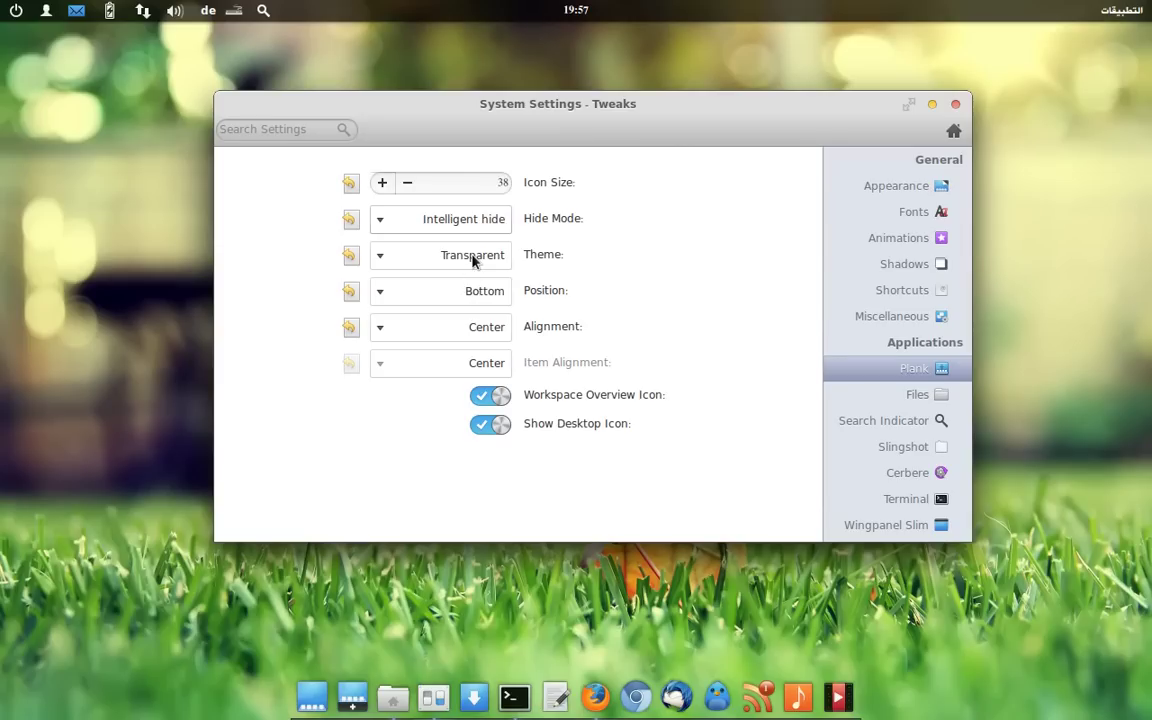
- Try the Matte theme on the Plank dock and return the theme to Transparent
left_click(473, 258)
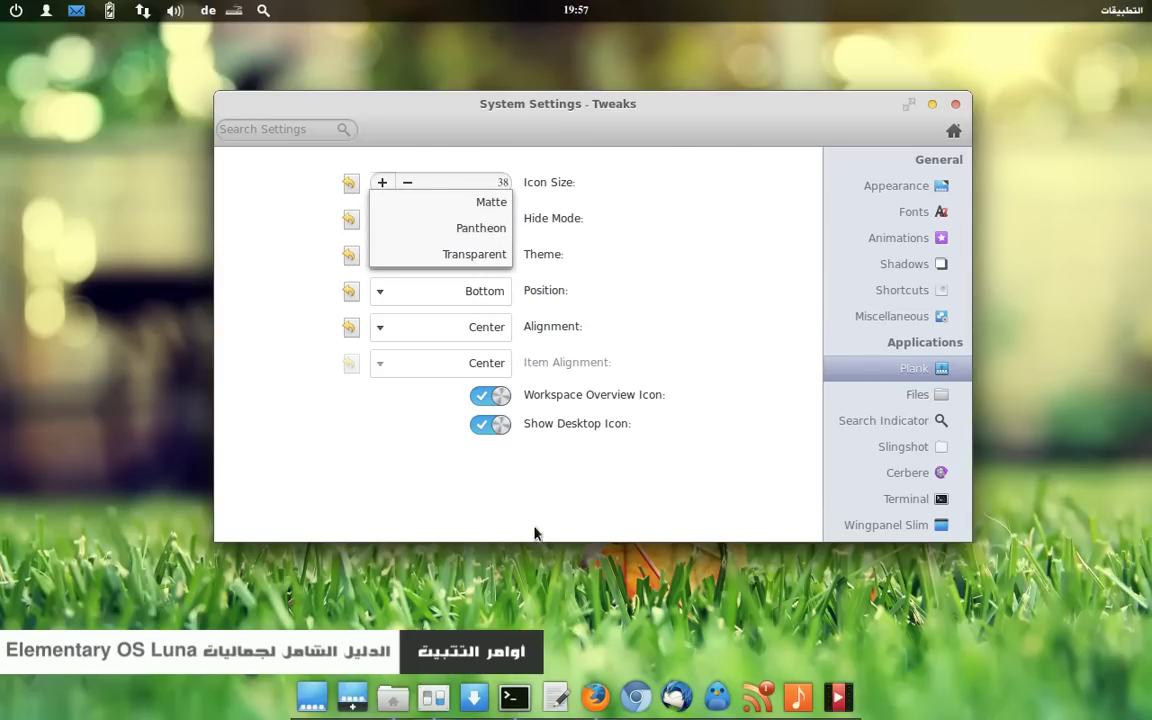
left_click(485, 200)
left_click(487, 263)
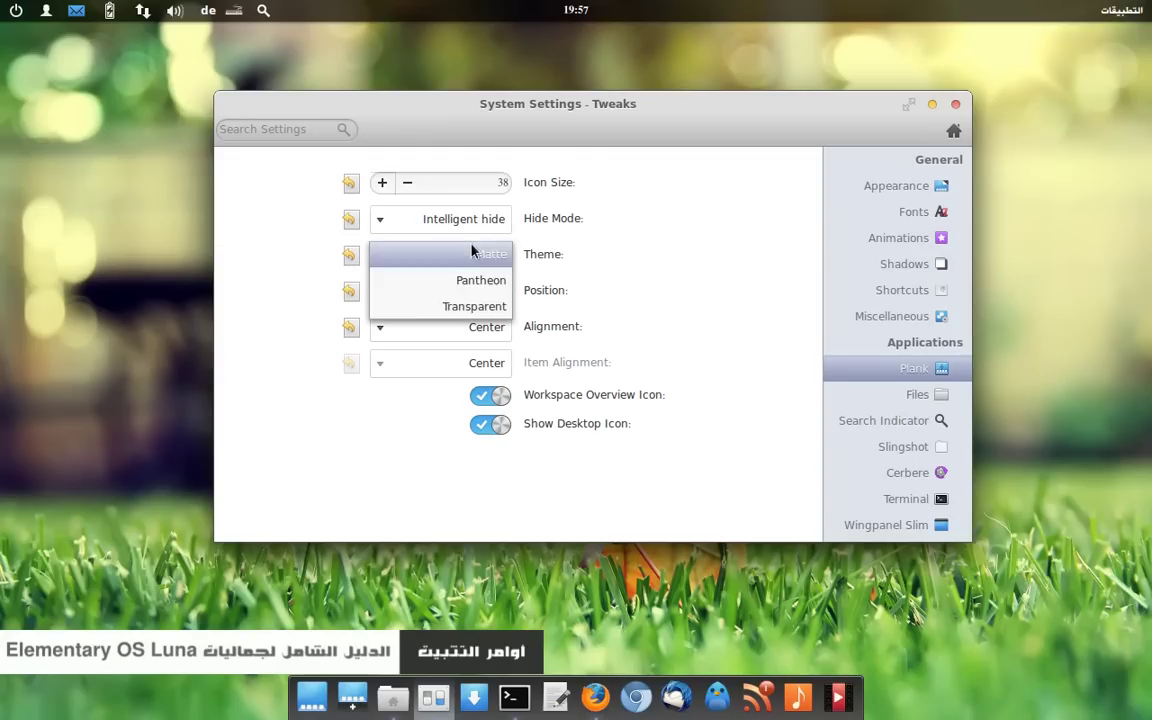
left_click(464, 319)
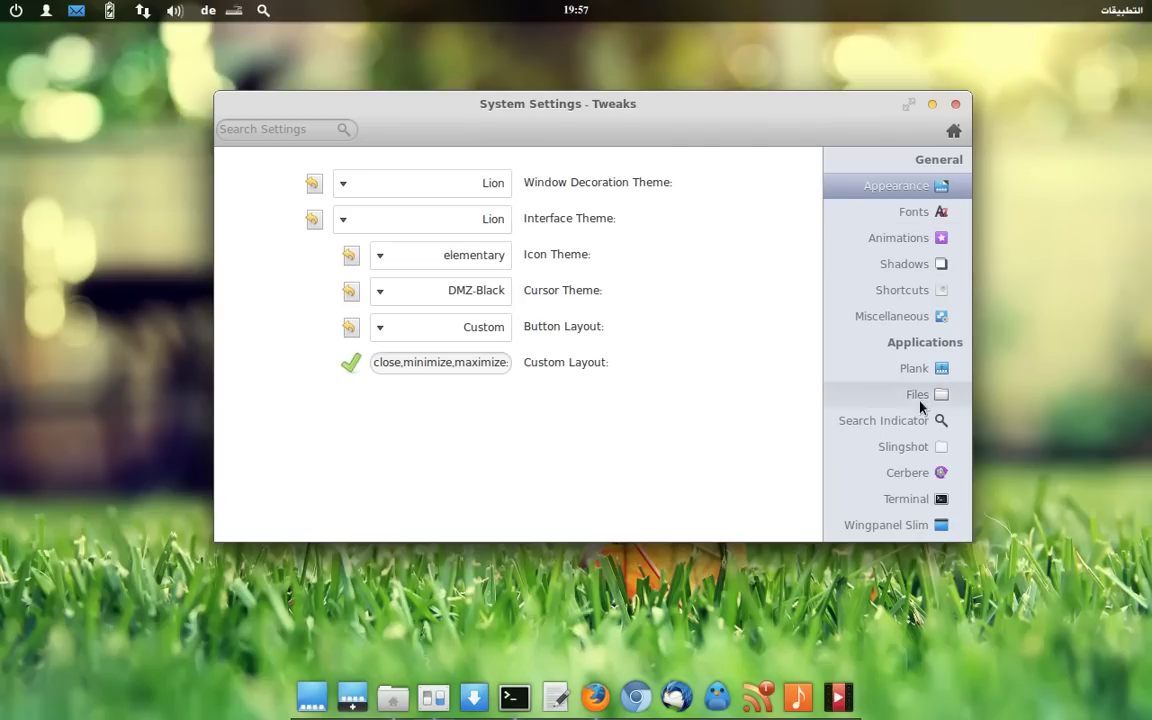
- Try the Left position for the Plank dock and move the dock back to Bottom
left_click(916, 368)
left_click(507, 292)
left_click(494, 317)
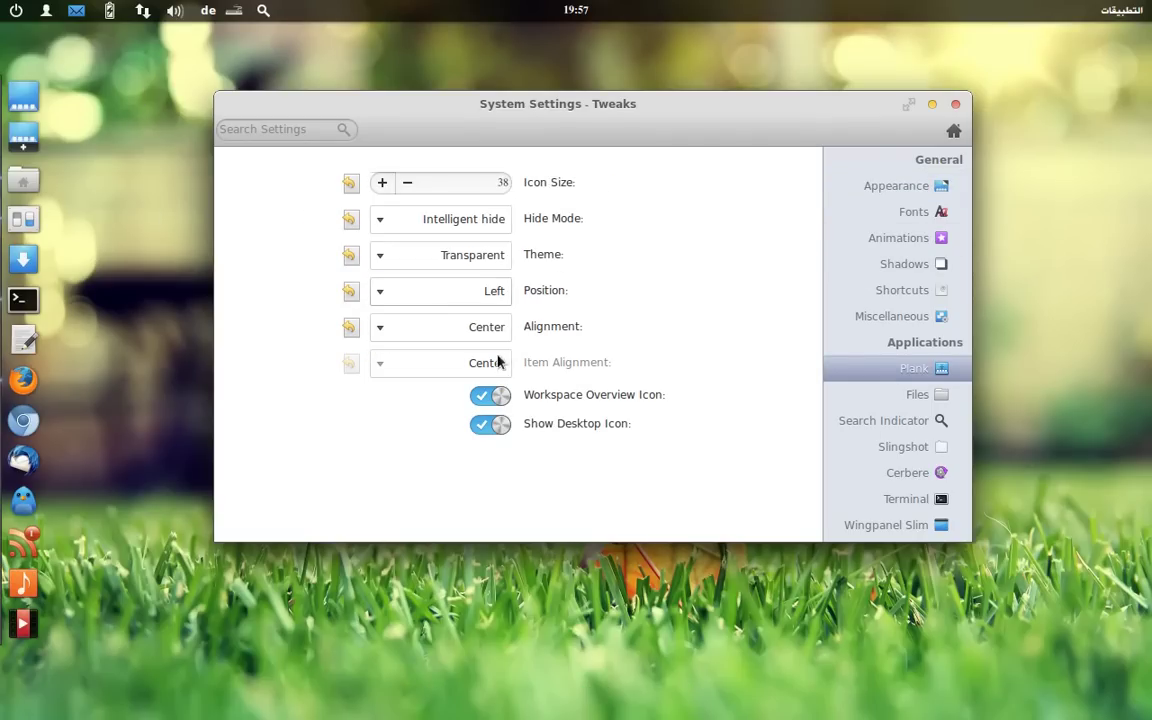
left_click(486, 291)
left_click(455, 262)
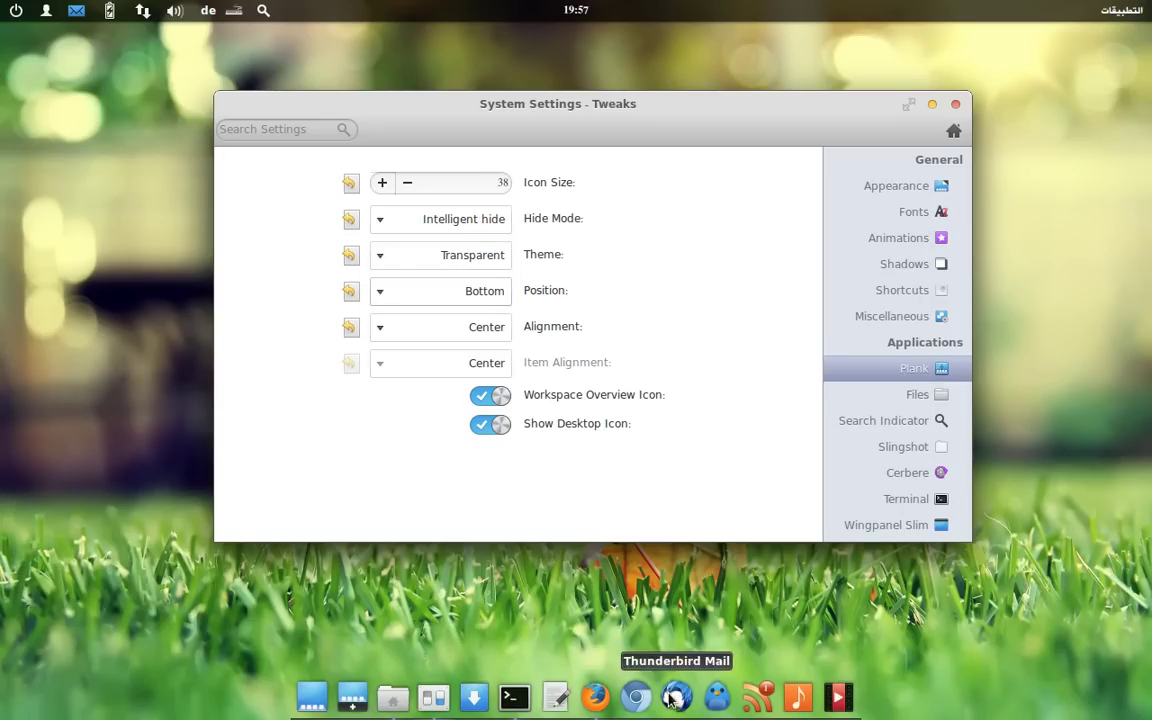
- Try the Left alignment for the Plank dock and return the alignment to Center
left_click(463, 327)
left_click(457, 350)
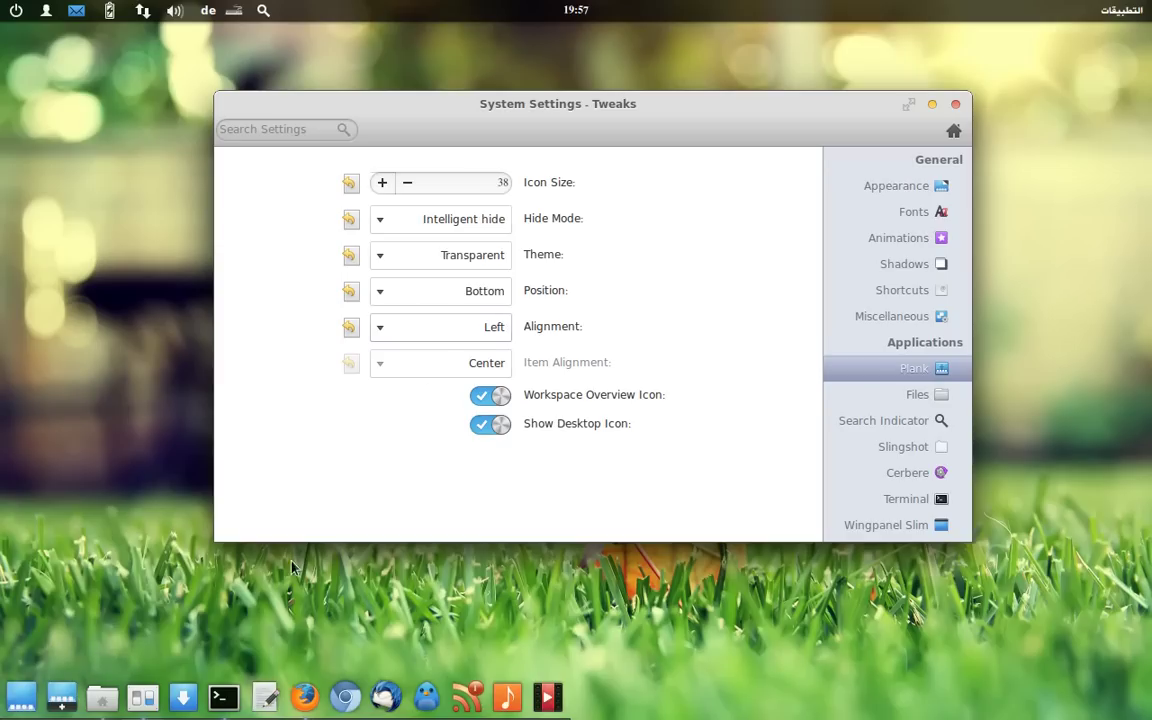
scroll(455, 325, "up", 1)
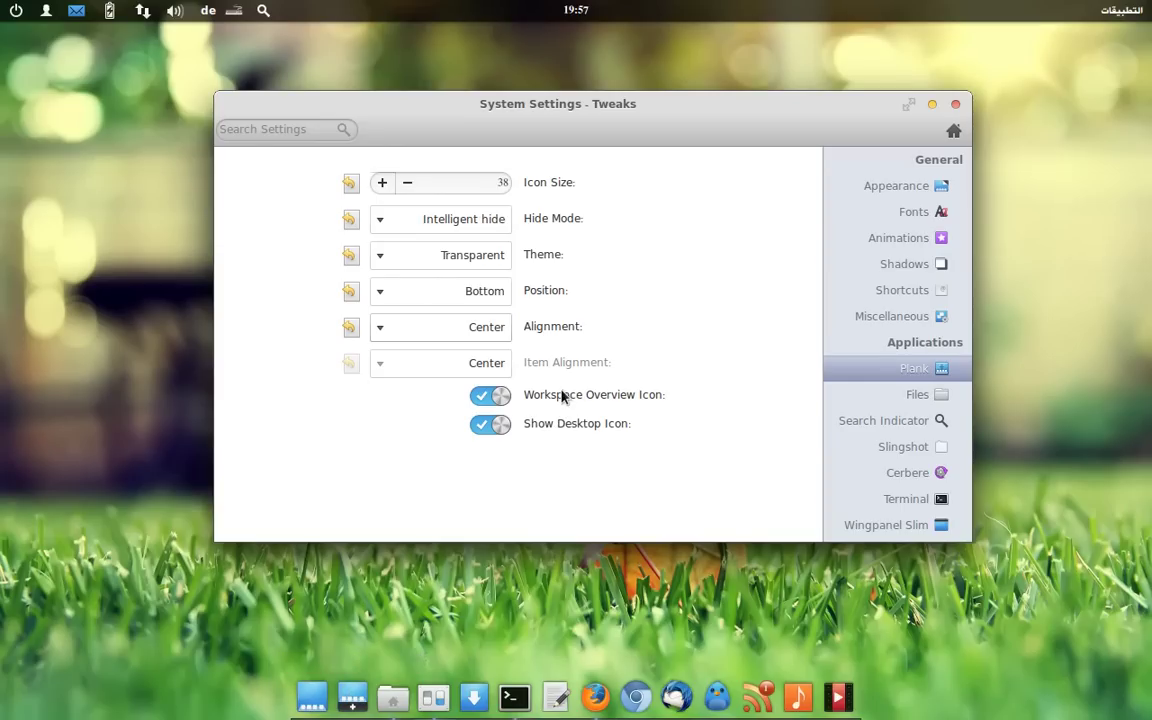
- Use the workspace overview to switch to an empty workspace and return to the one with Tweaks
left_click(352, 697)
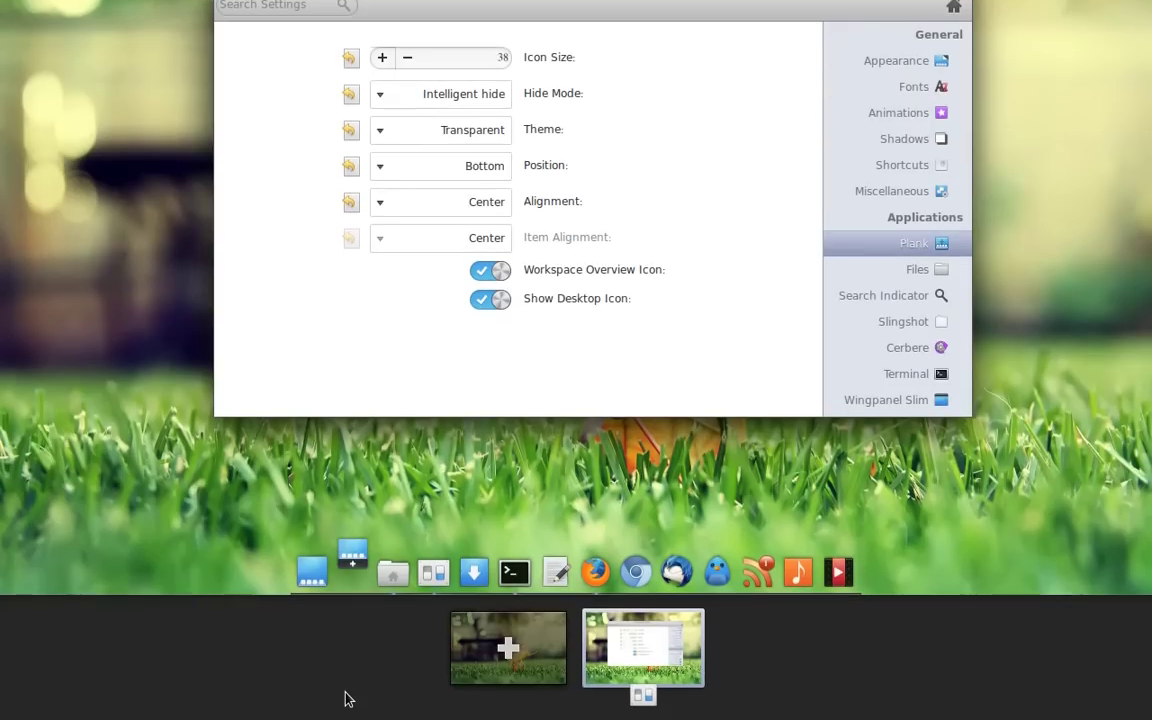
left_click(528, 660)
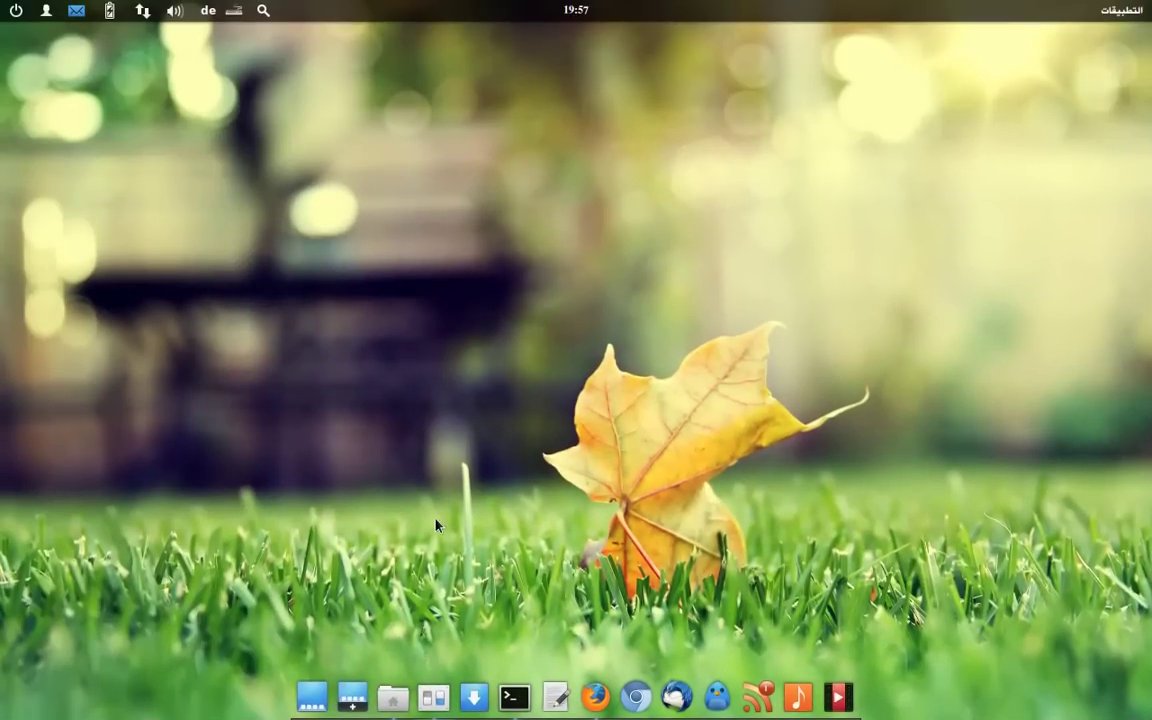
left_click(352, 697)
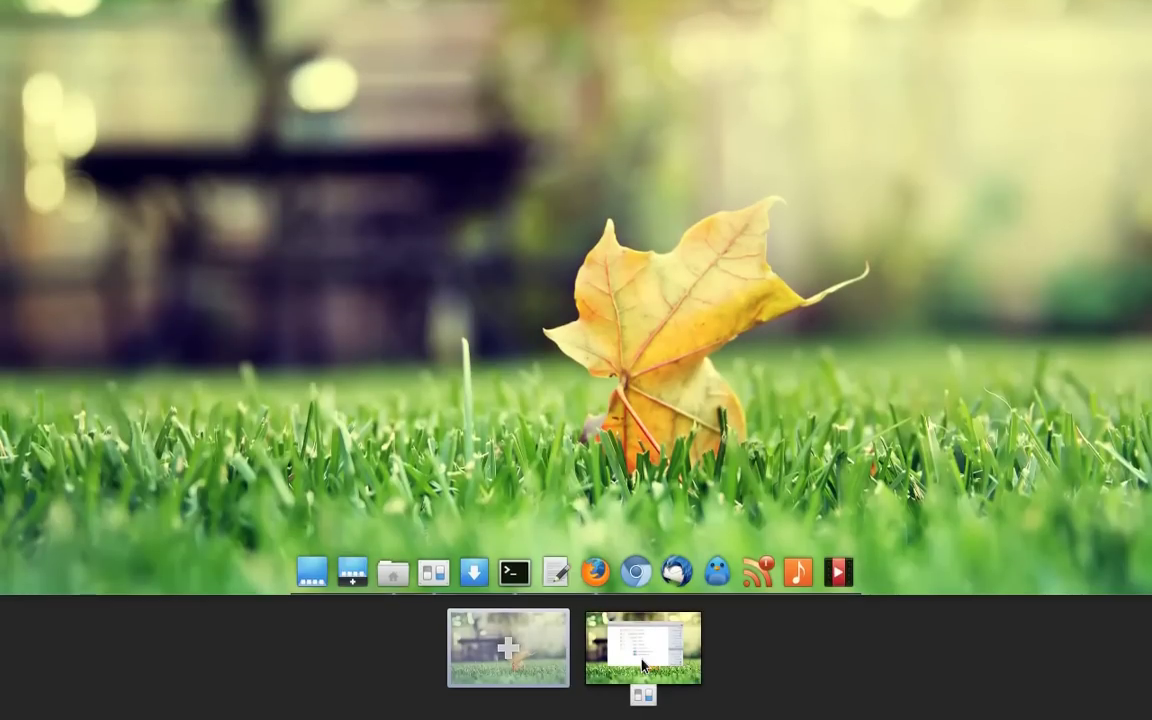
left_click(592, 625)
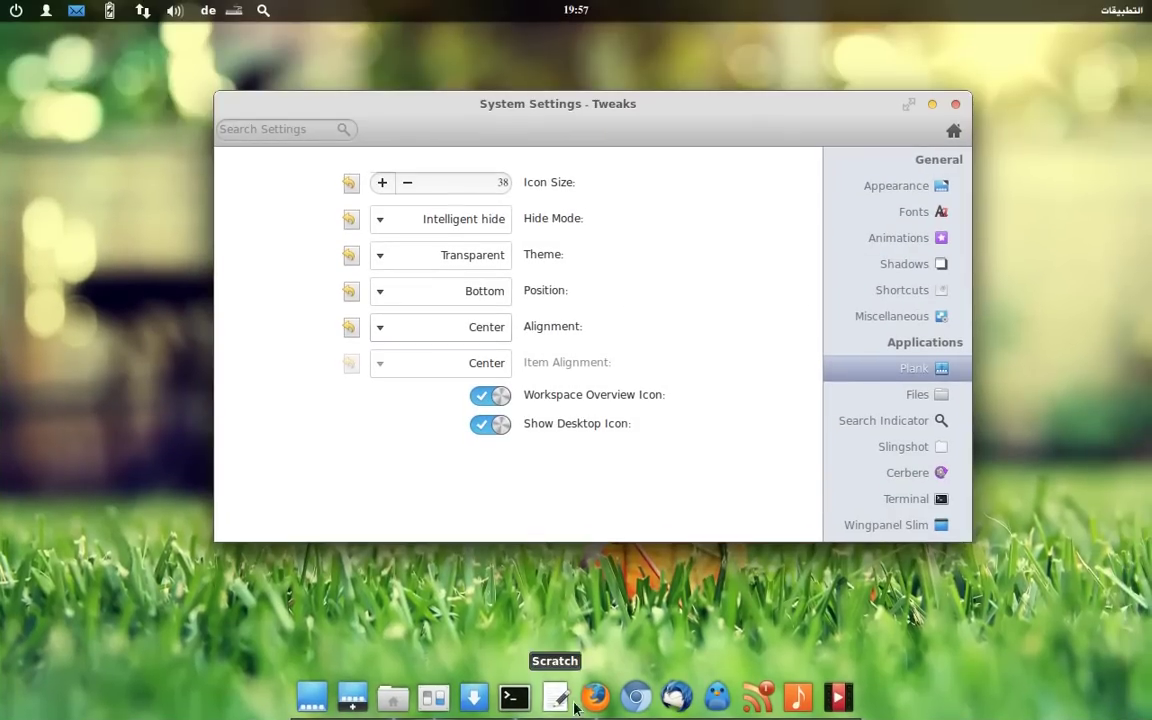
- Open Firefox, and in the workspace overview move System Settings to a new workspace and back beside Firefox
left_click(596, 695)
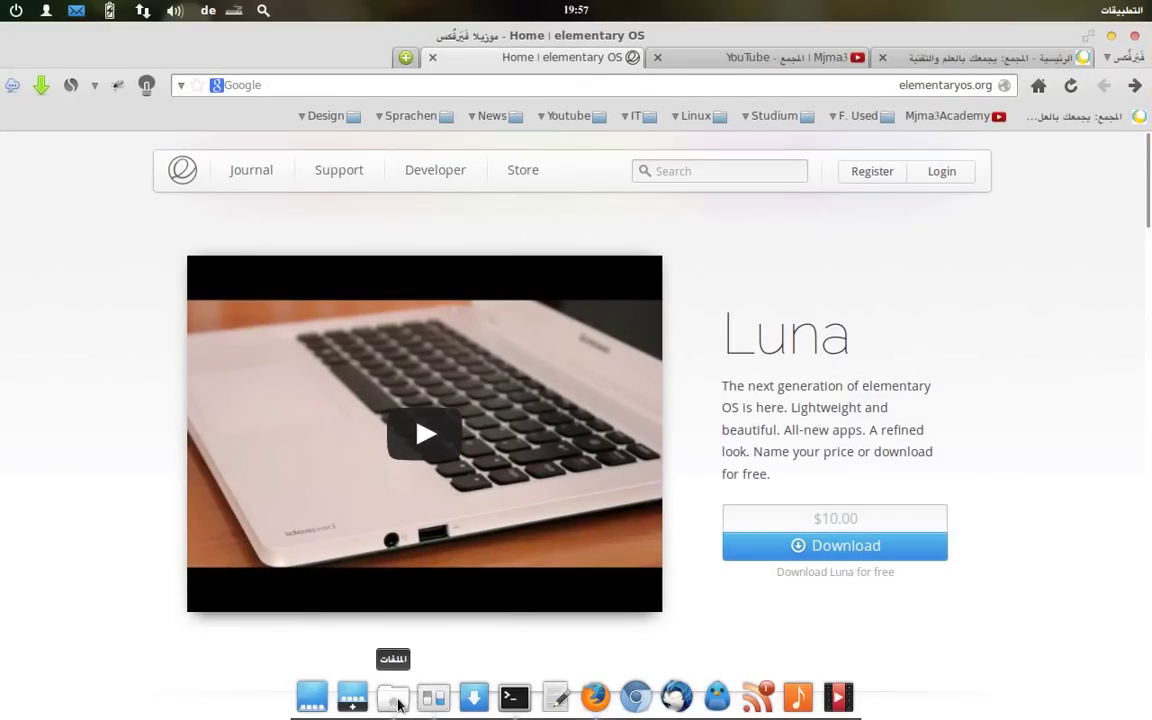
left_click(352, 697)
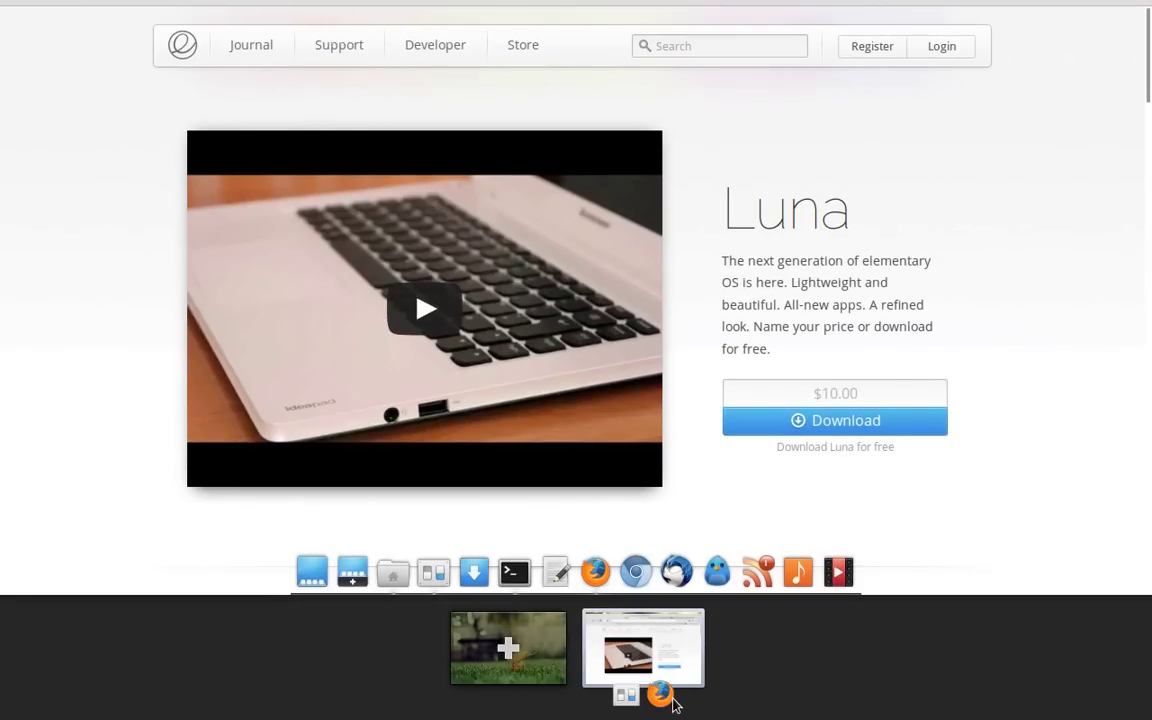
left_click_drag(626, 694, 531, 682)
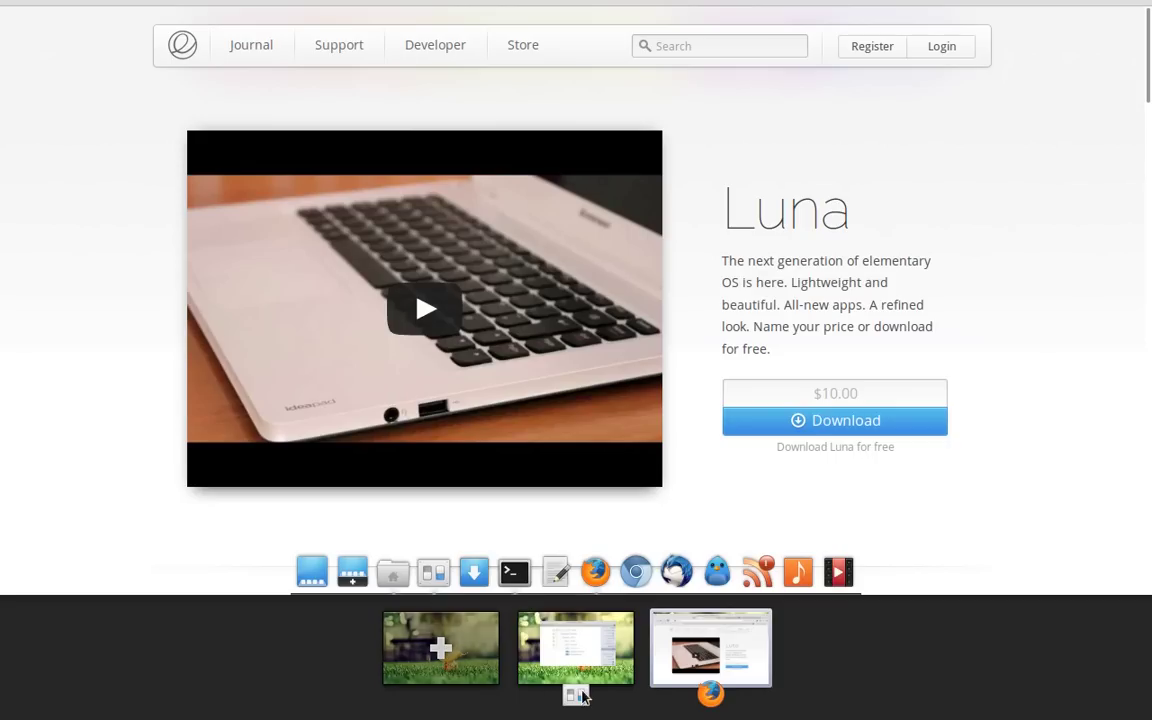
mouse_move(742, 660)
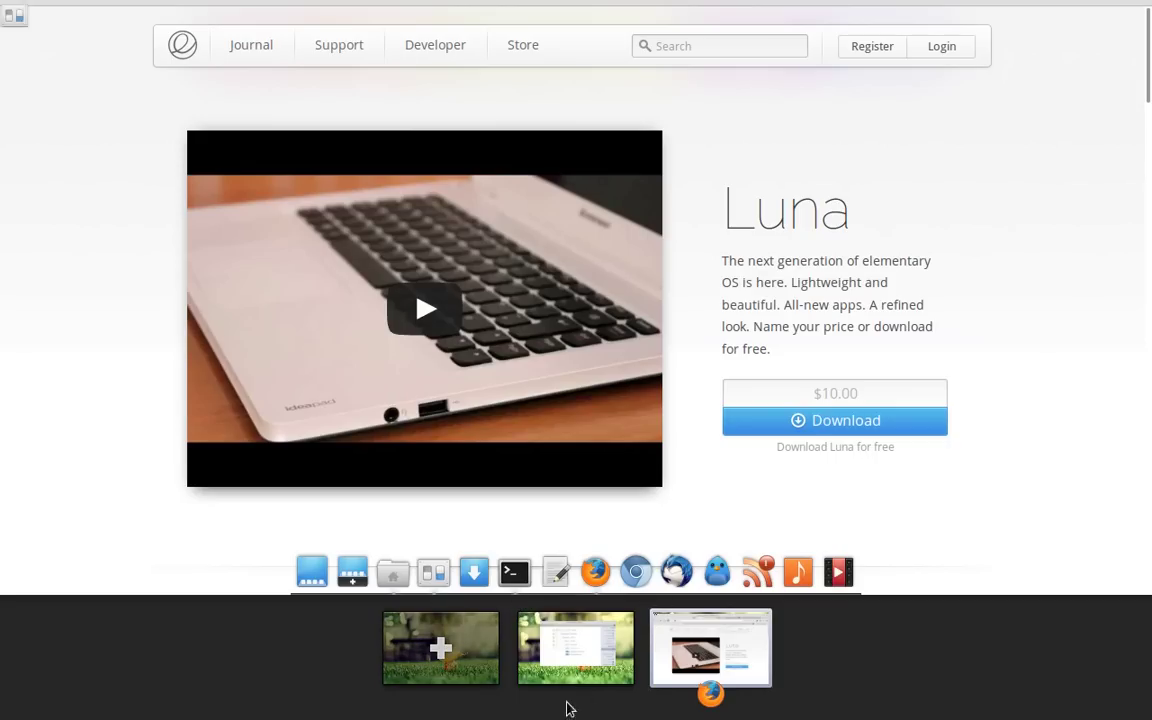
left_click_drag(572, 700, 635, 690)
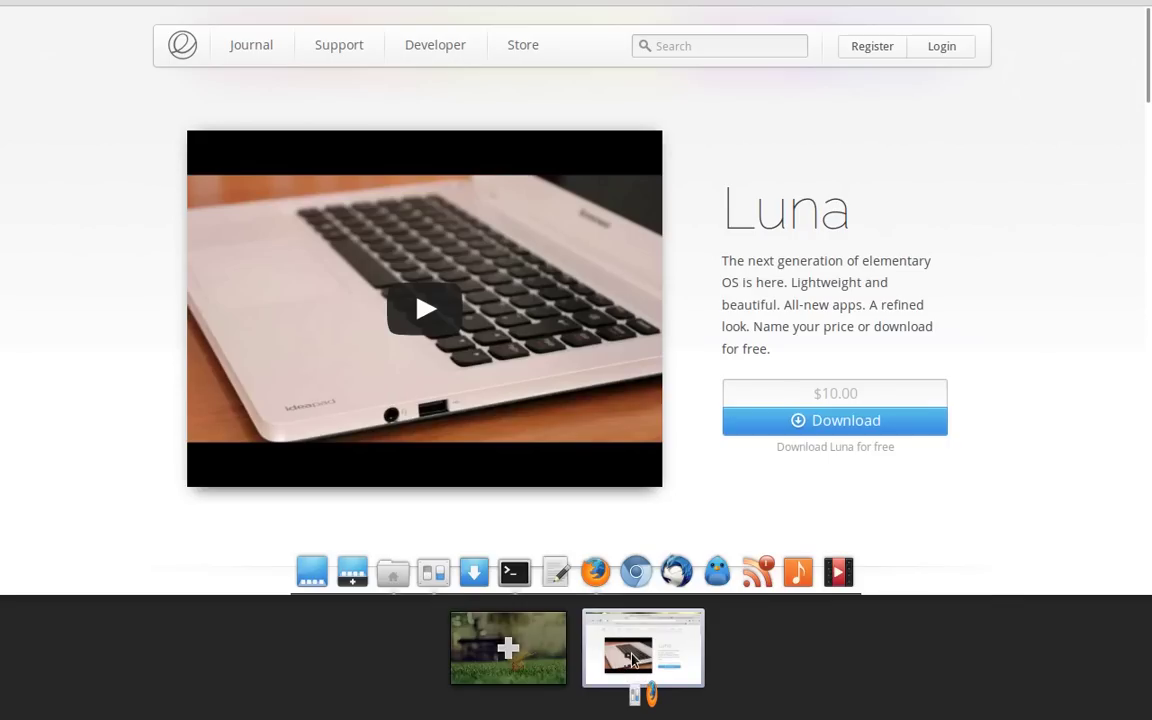
left_click(632, 660)
- Bring the Tweaks window to the front and hide all windows to show the desktop
left_click(434, 697)
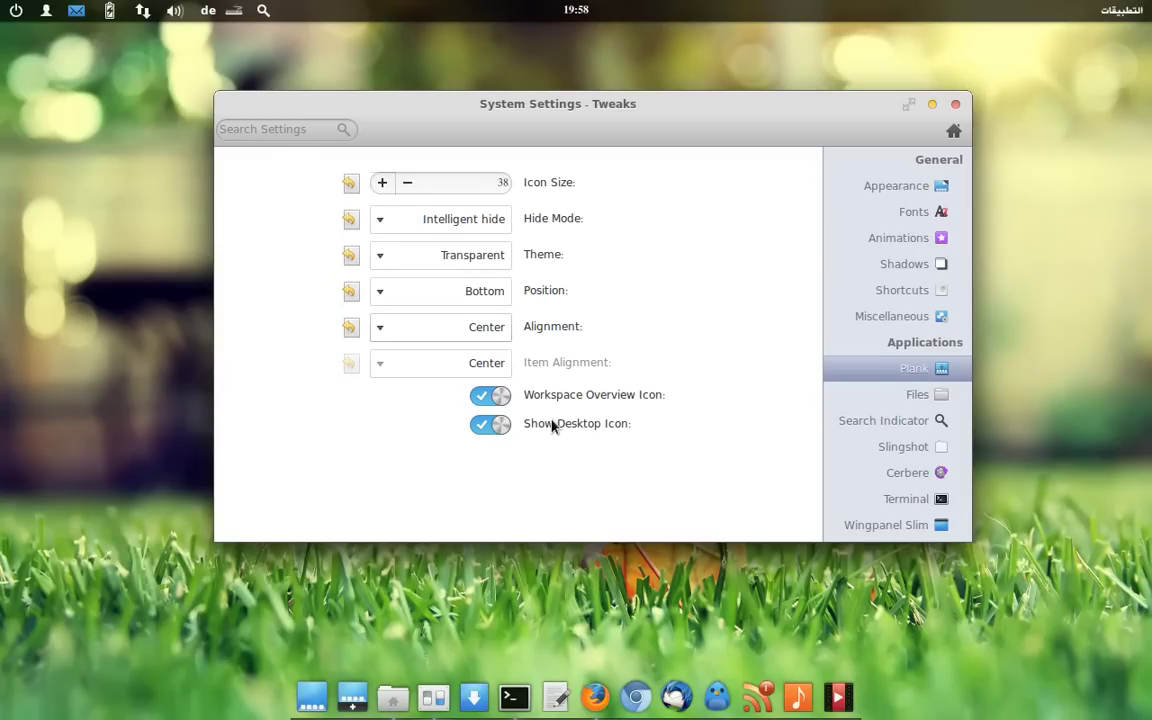
left_click(306, 700)
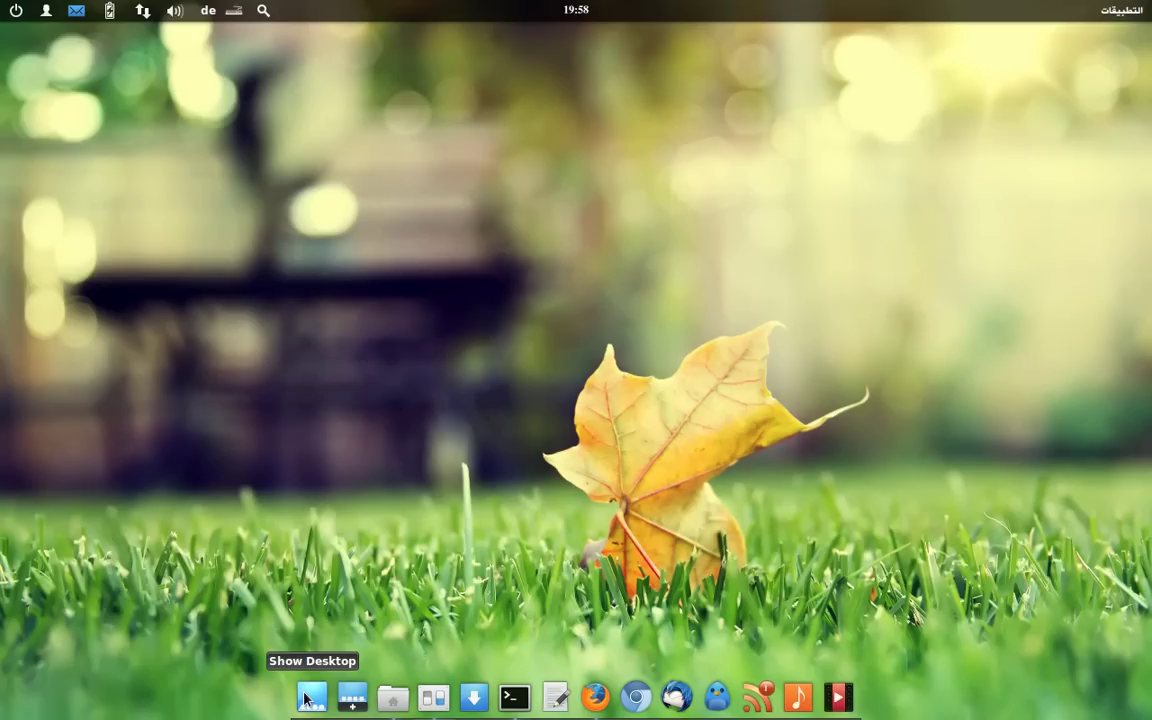
- Try the dock's Show Desktop and Workspace Overview icons, restoring and hiding the windows and opening and closing the overview
left_click(306, 699)
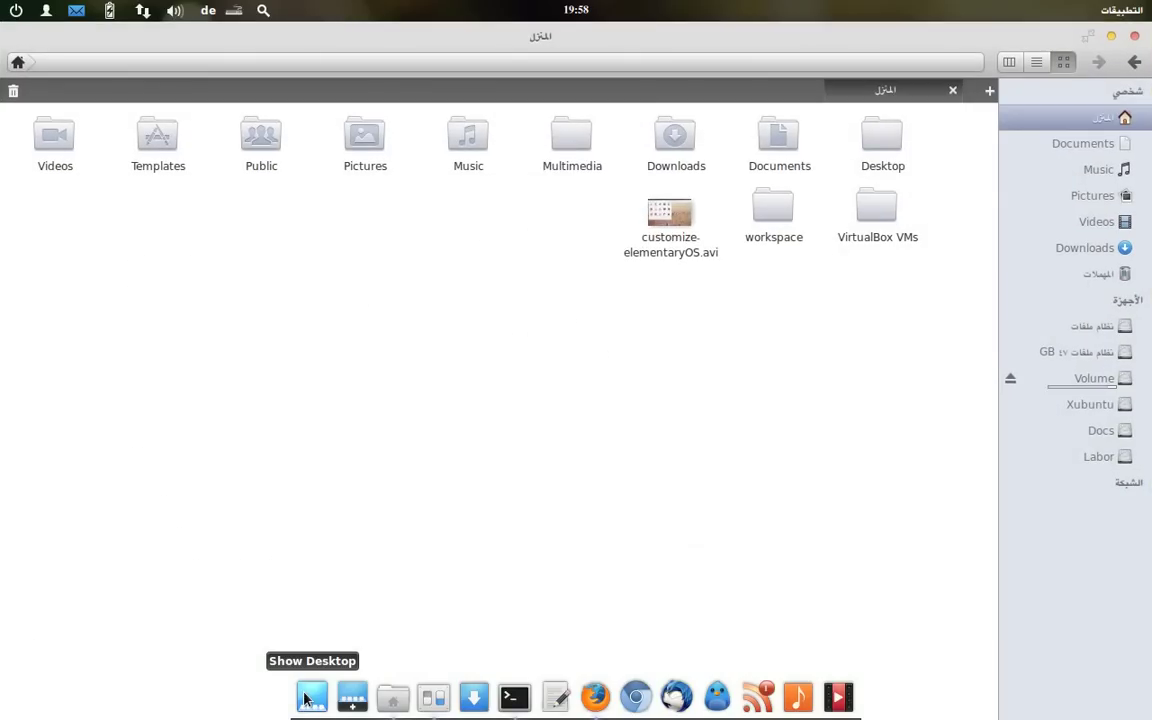
left_click(306, 699)
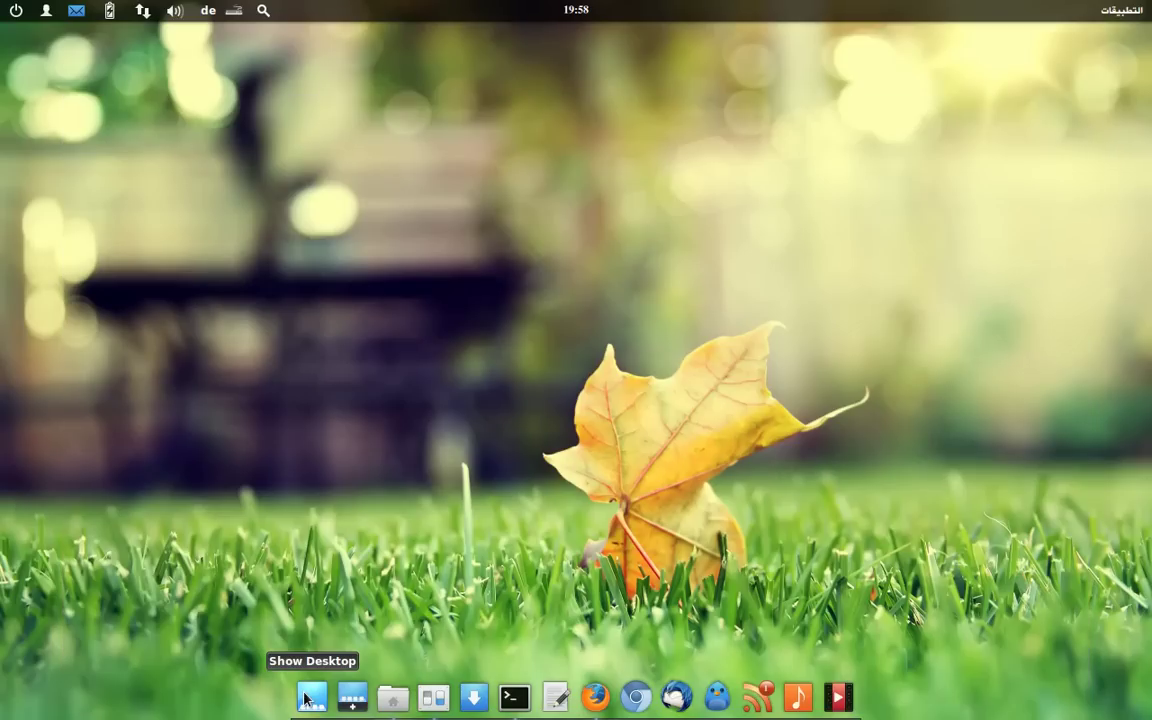
left_click(434, 697)
left_click(434, 697)
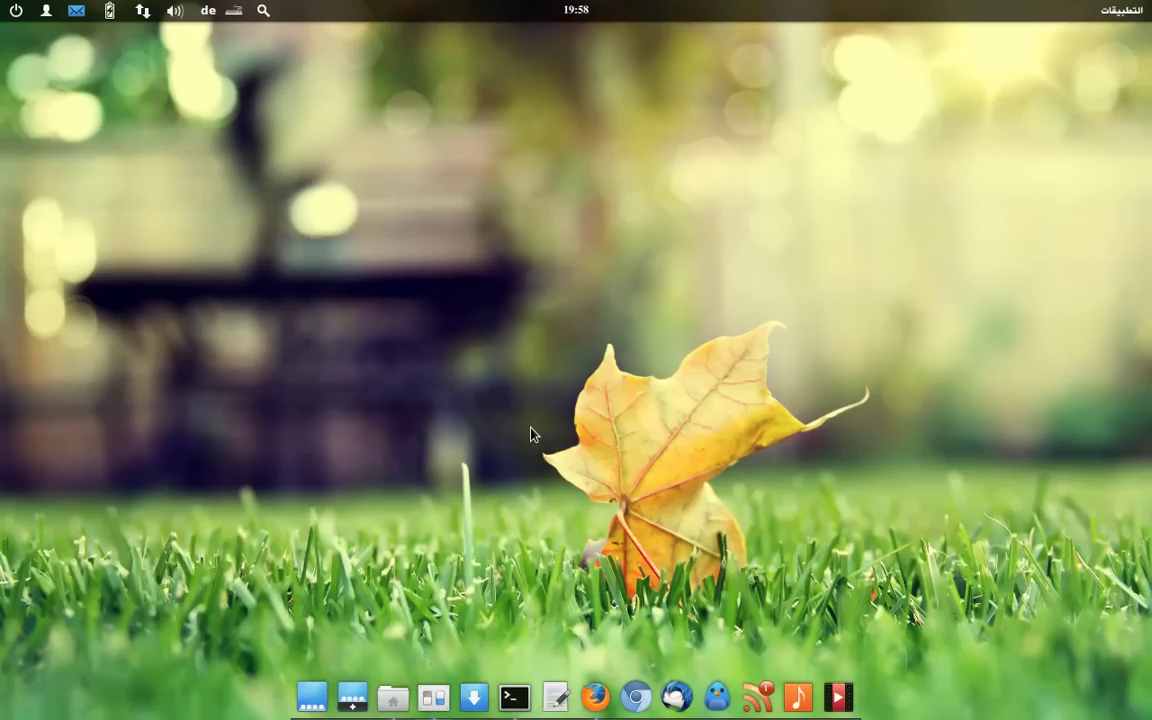
left_click(357, 693)
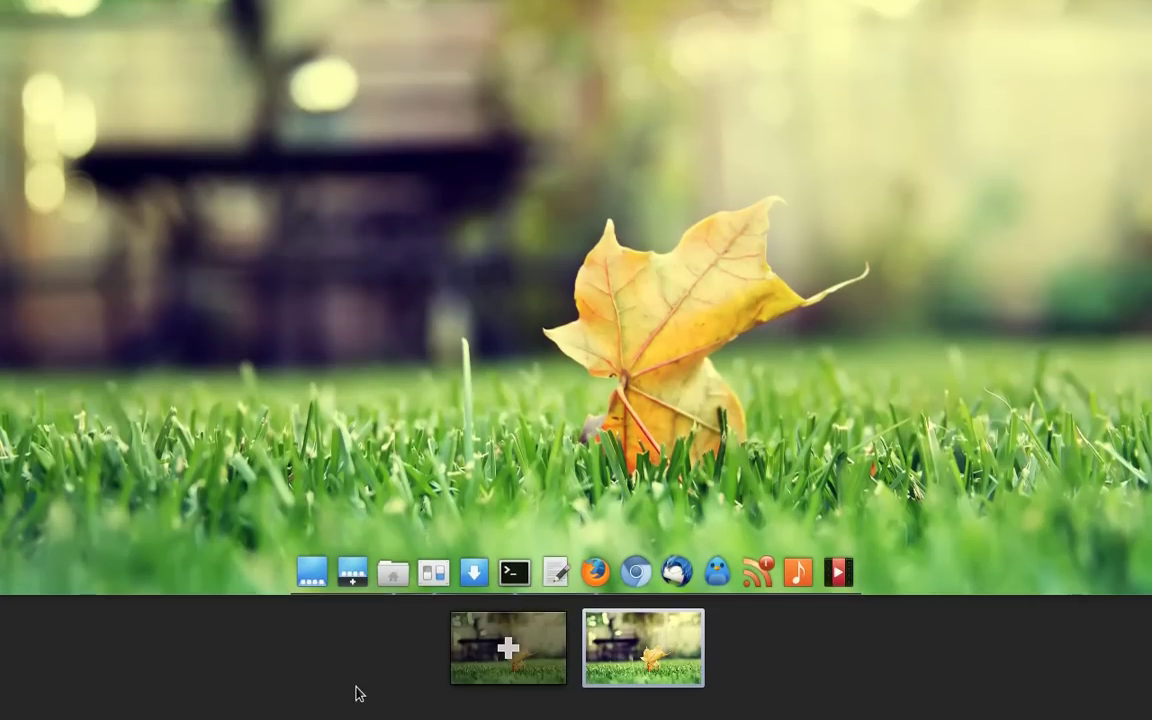
left_click(357, 692)
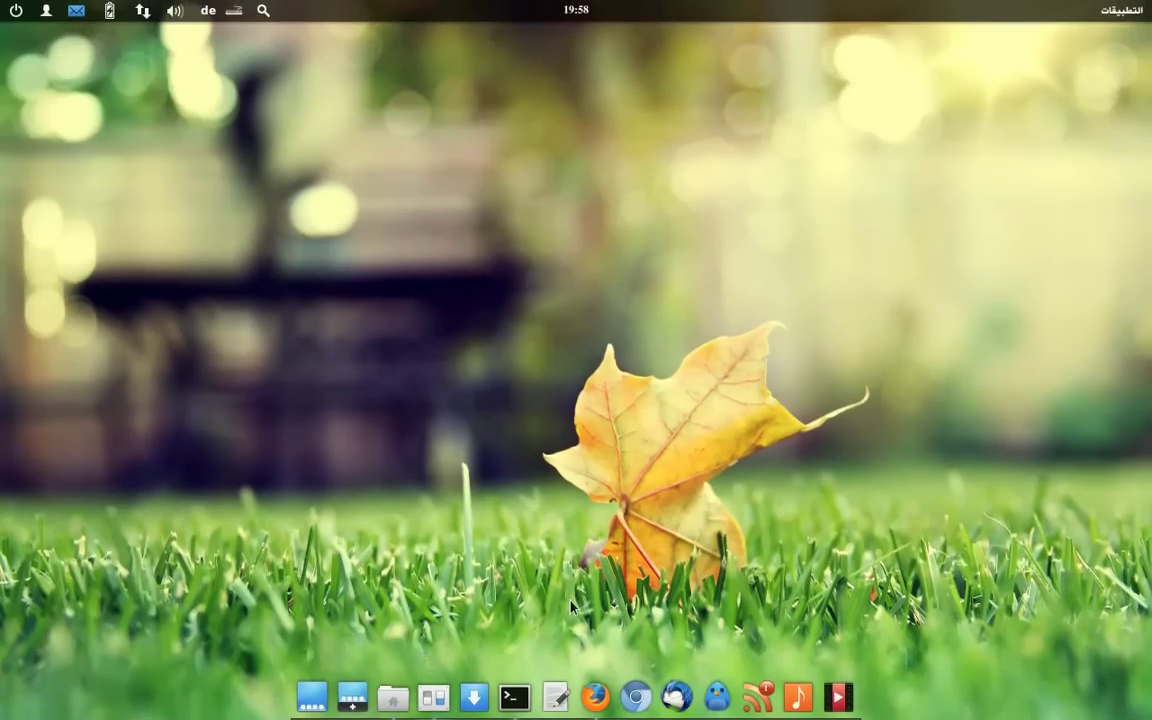
- Bring up the Tweaks window from the overview of all open windows and minimize it
key("super+w")
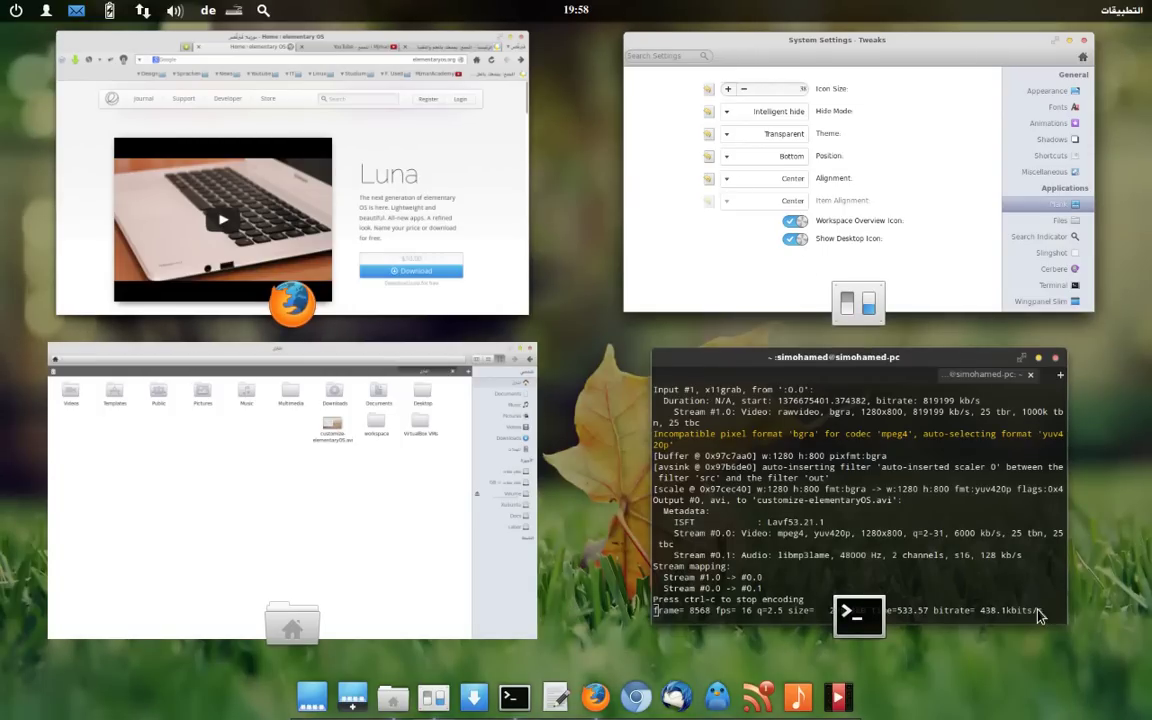
left_click(684, 254)
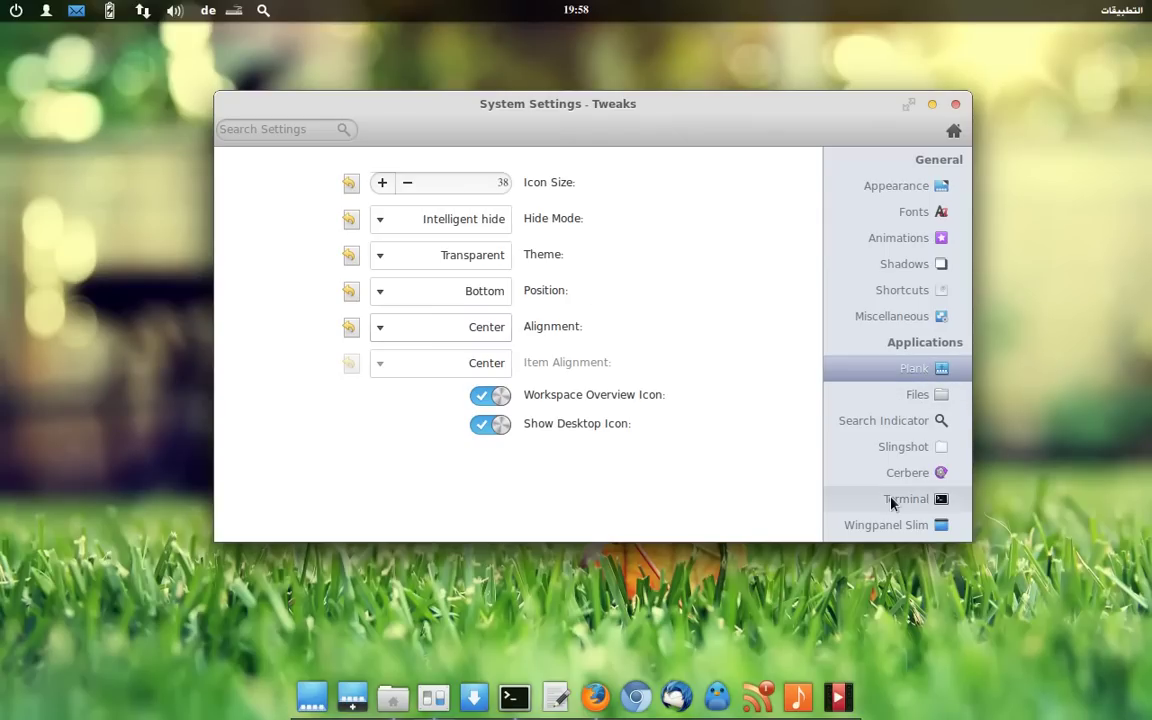
left_click(934, 105)
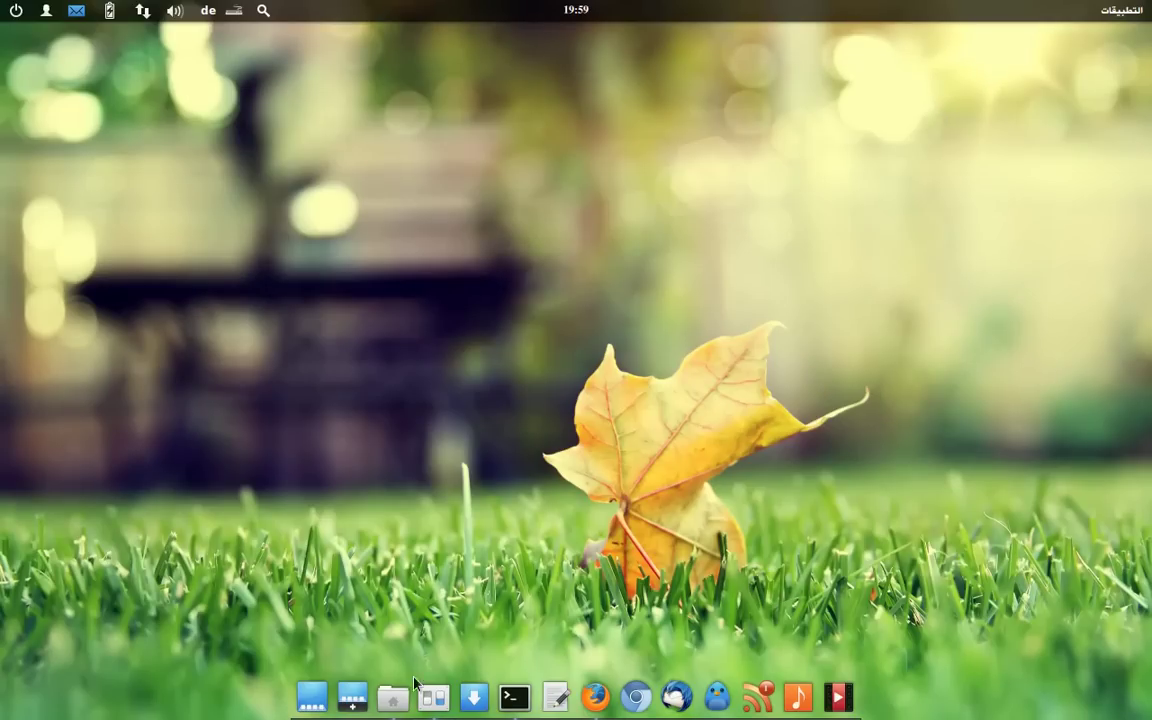
- Bring up the Files and Terminal windows from the dock and minimize both
left_click(394, 700)
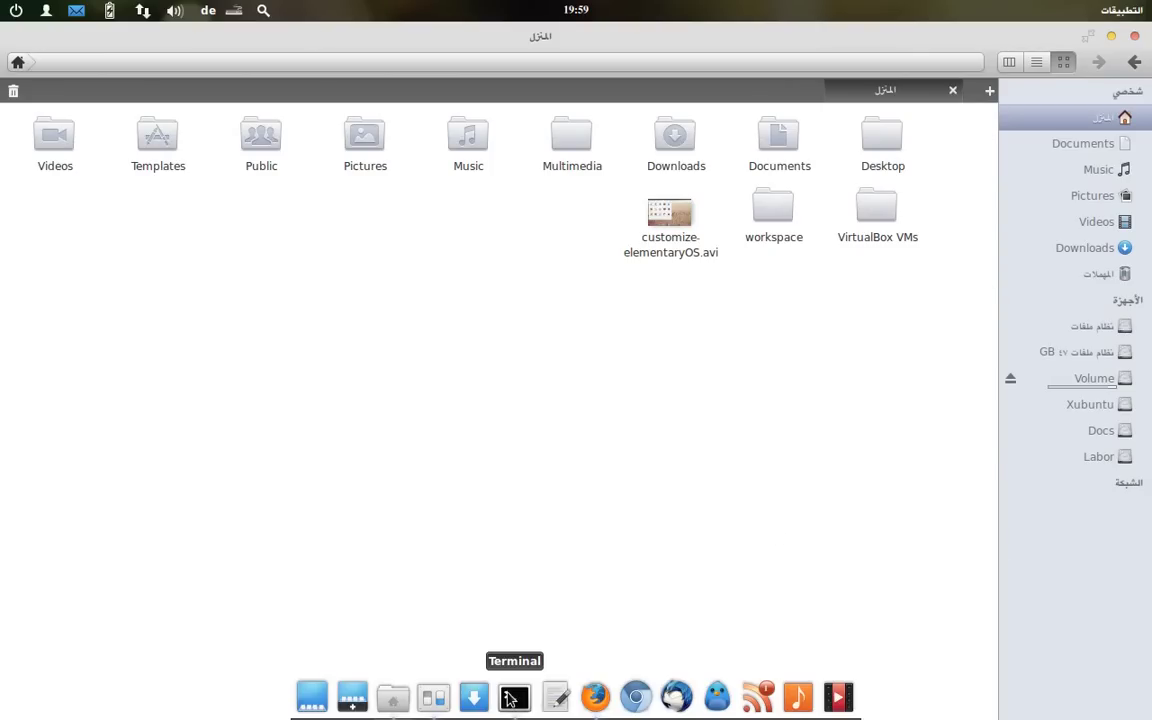
left_click(514, 697)
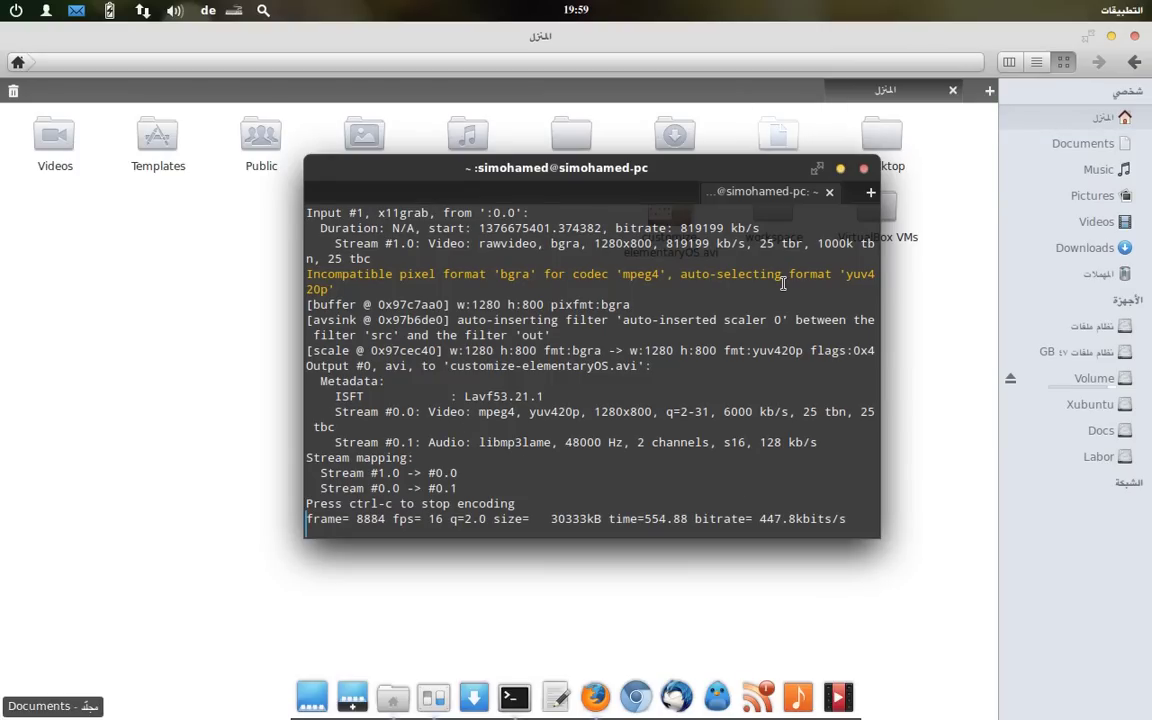
left_click(841, 168)
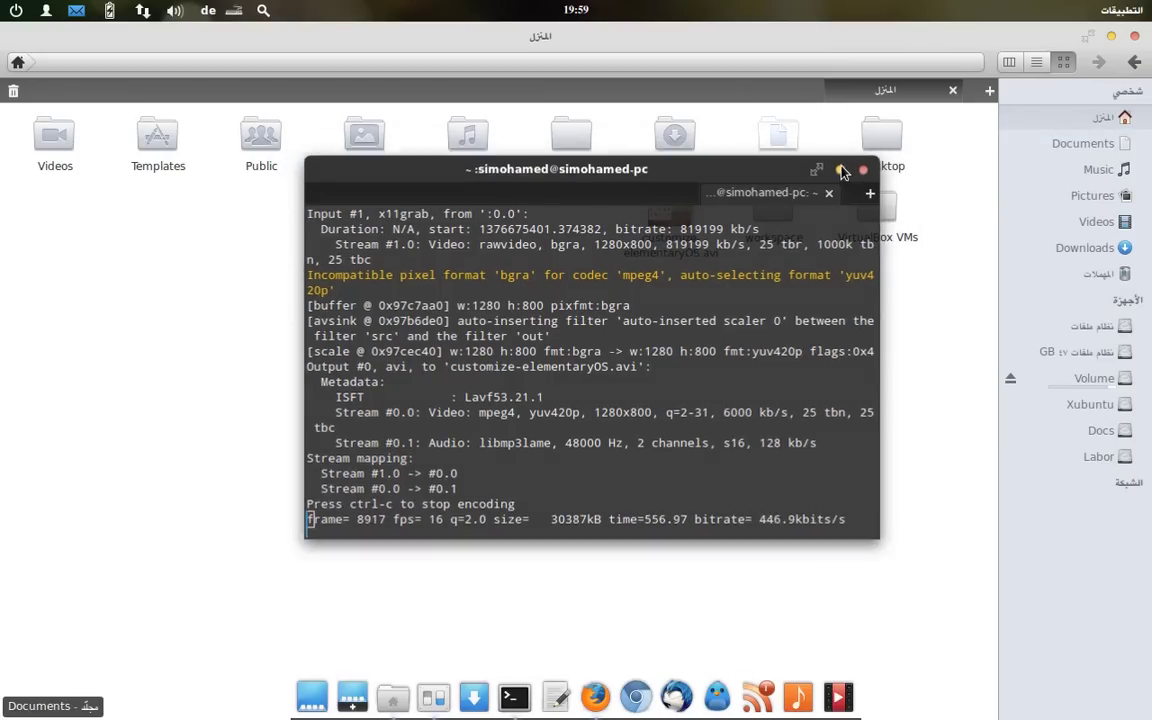
left_click(1111, 36)
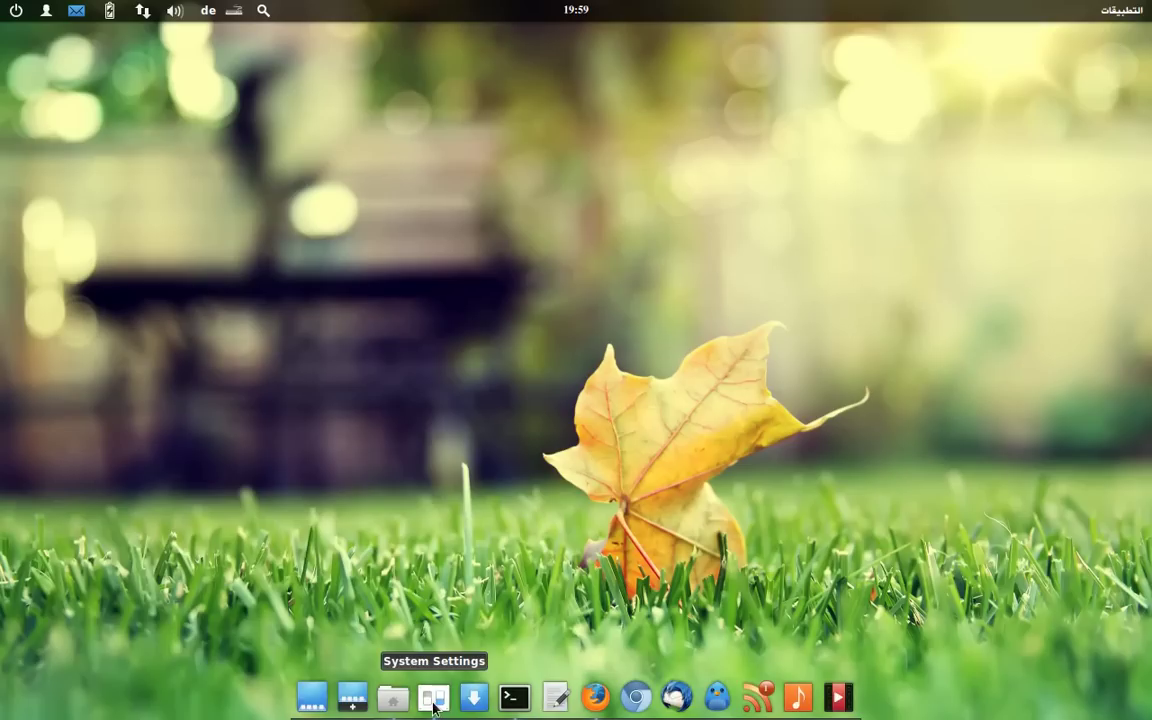
- Bring up the Files settings in Tweaks, try the Single Click option, and check the home folder window
left_click(433, 697)
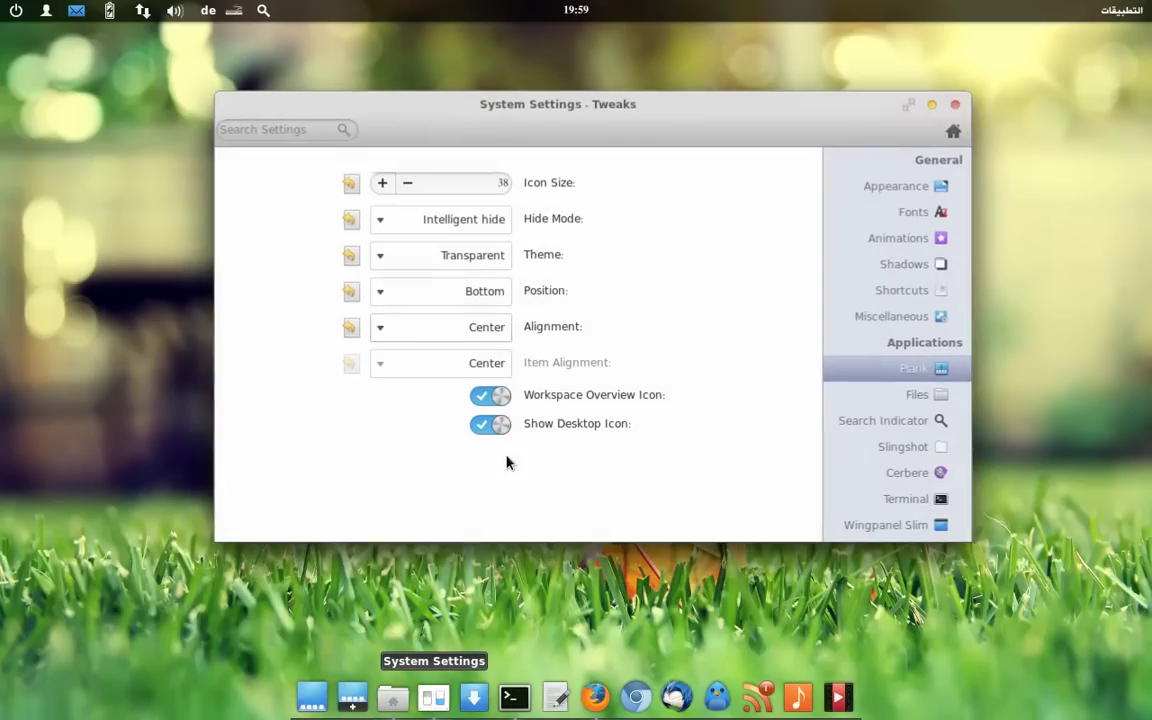
left_click(924, 398)
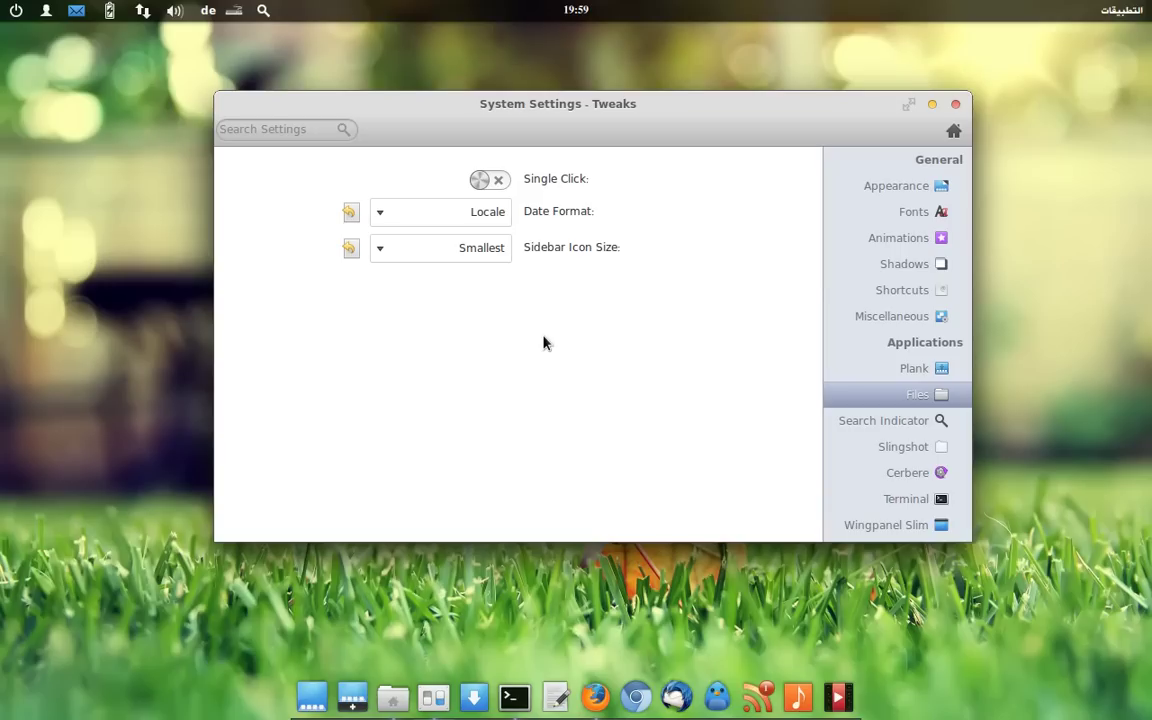
left_click(501, 182)
left_click(393, 697)
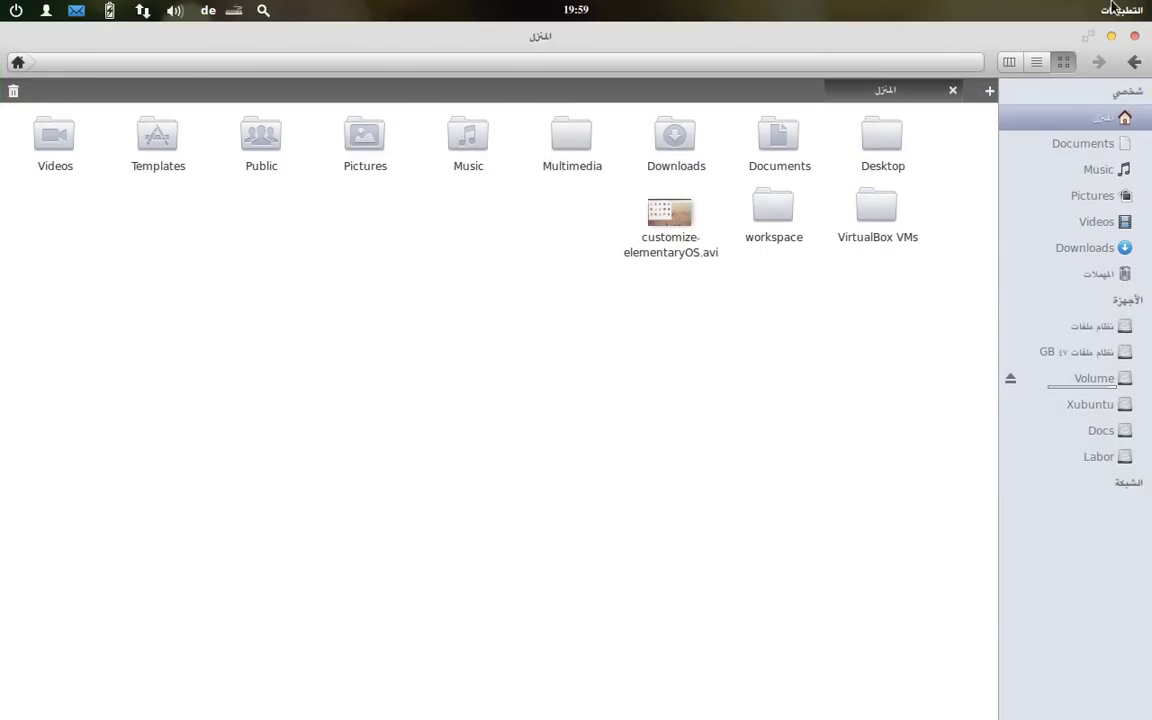
left_click(1112, 38)
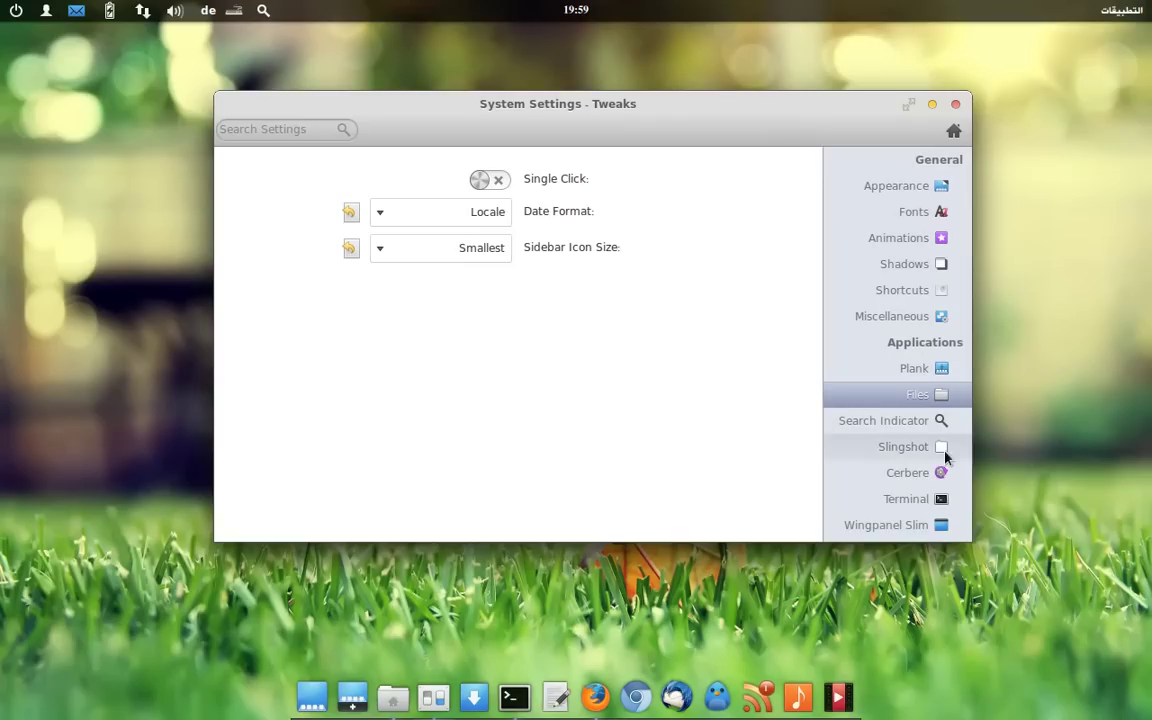
- In the Terminal settings, turn Custom Font on and off again, and check the Terminal window's transparency
left_click(900, 501)
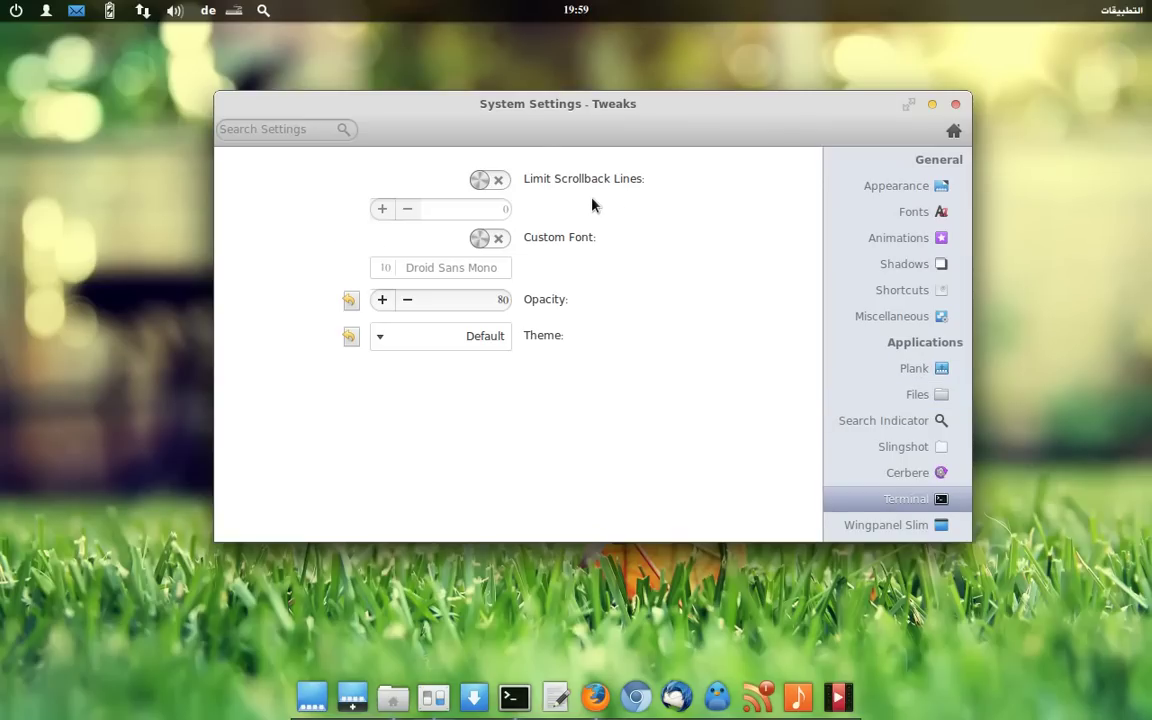
left_click(500, 240)
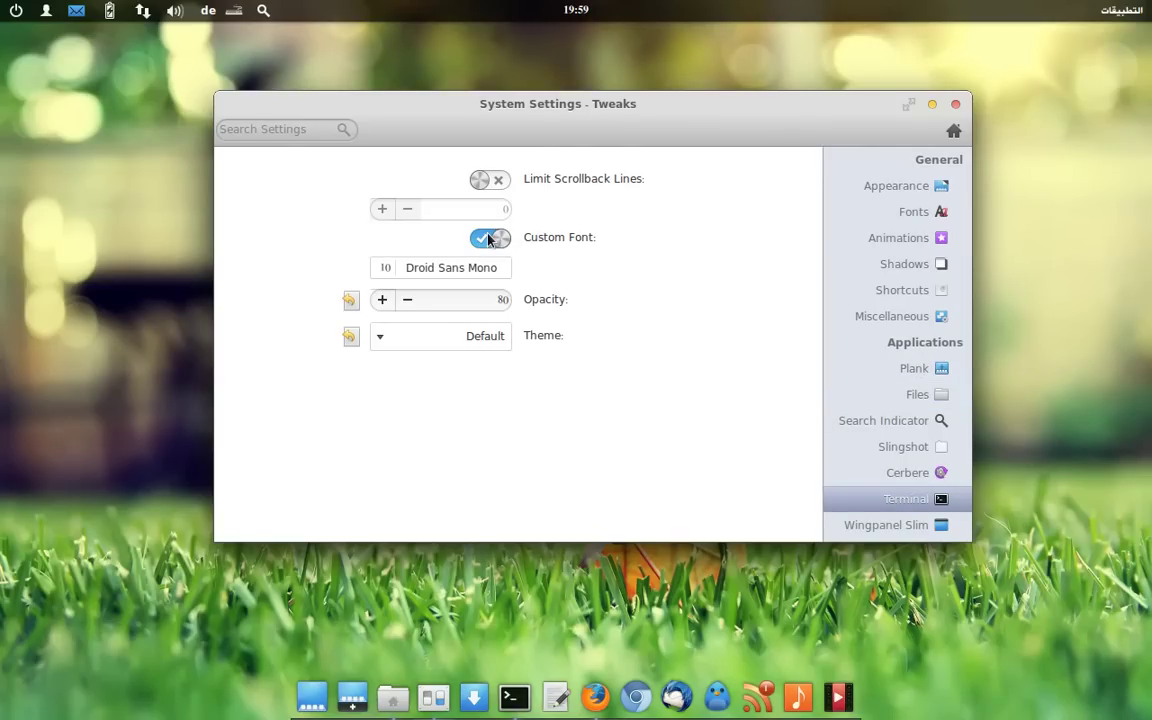
left_click(489, 238)
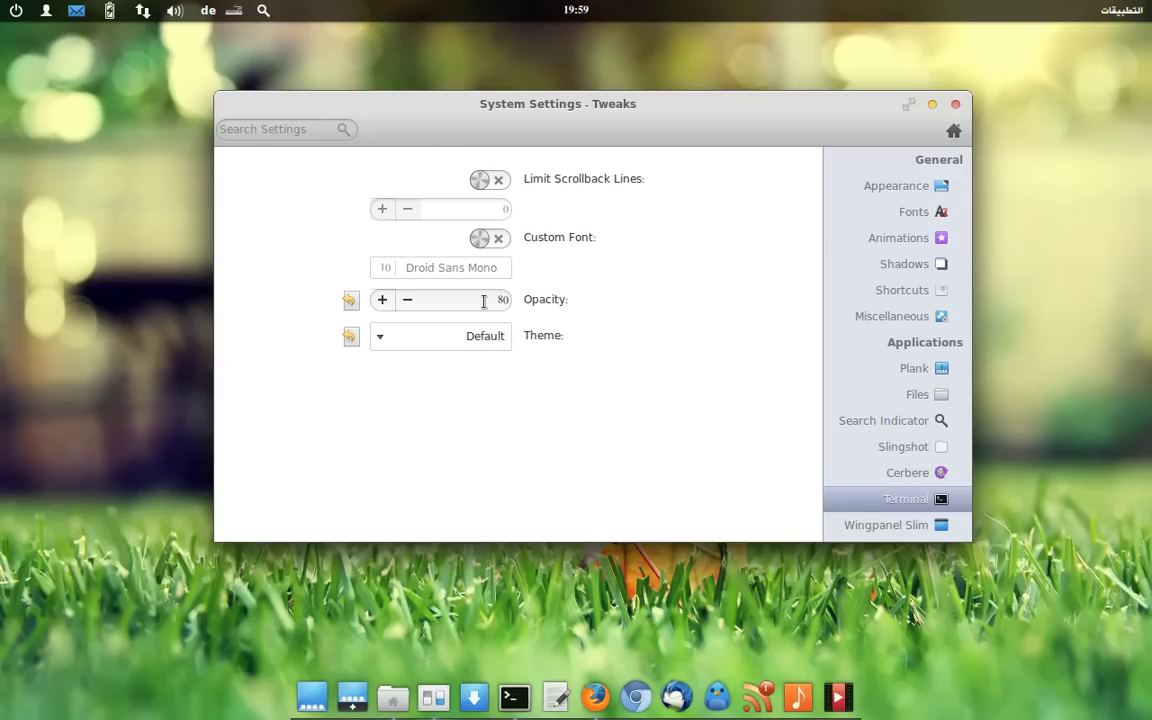
left_click(524, 699)
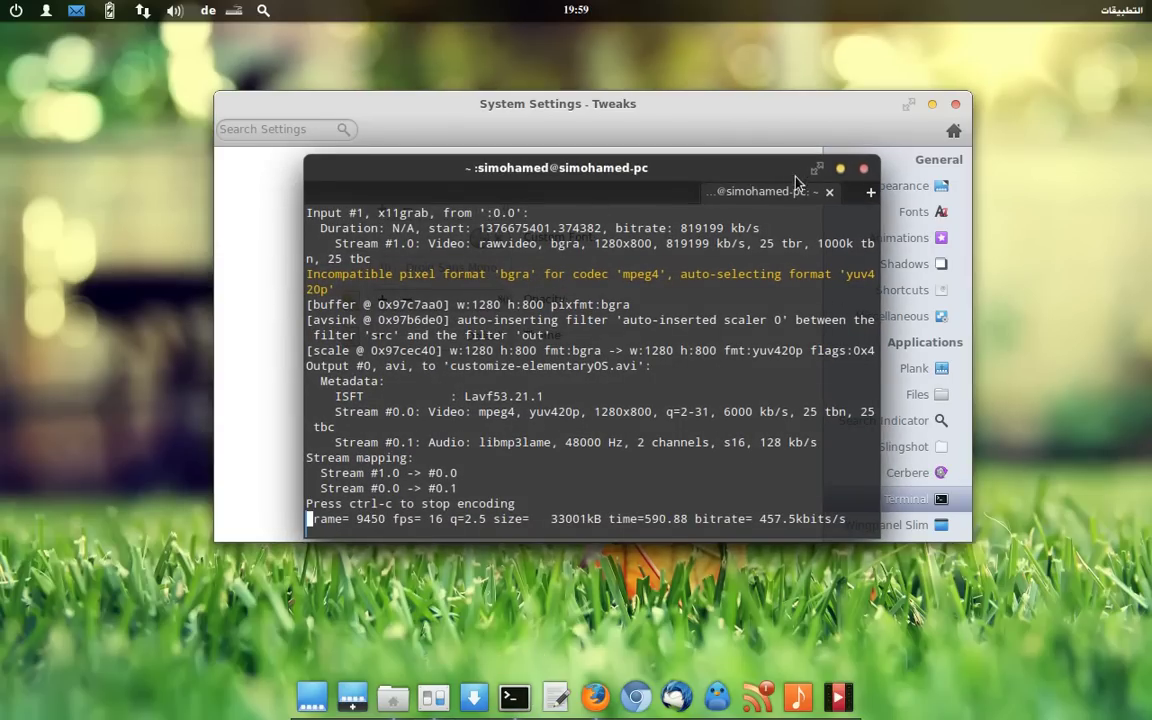
left_click(842, 172)
- Try the Solarized Terminal theme, check it in the Terminal window, return the theme to Default, and minimize Tweaks
left_click(437, 342)
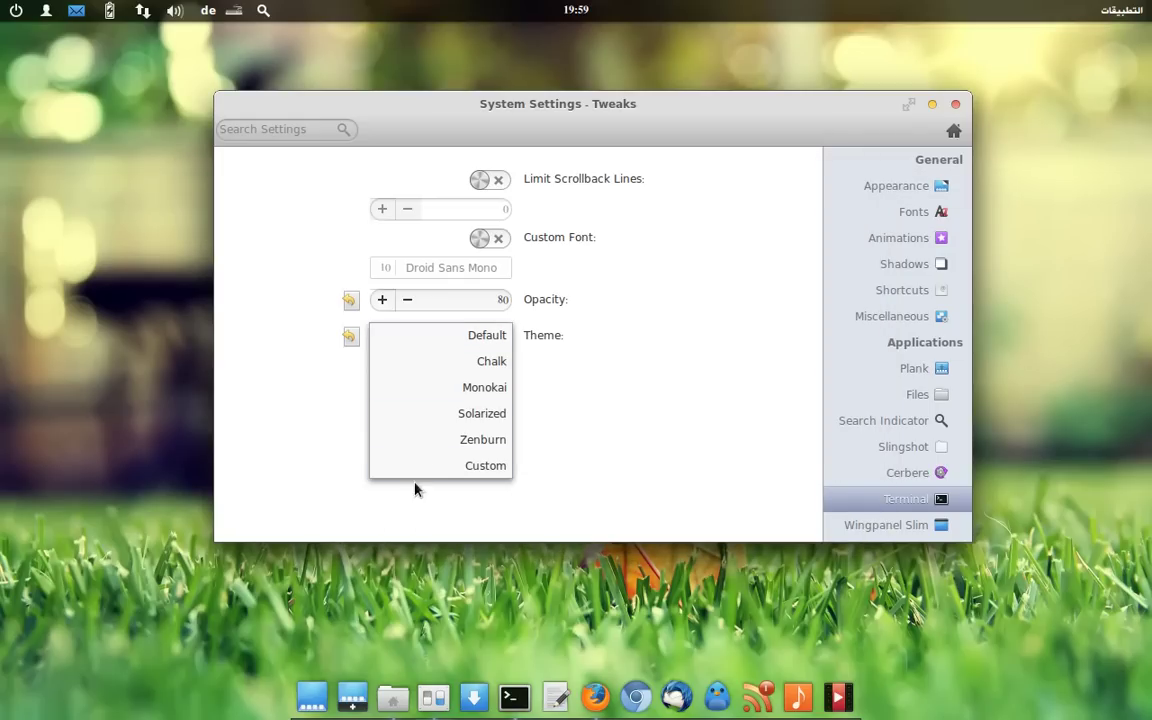
left_click(432, 418)
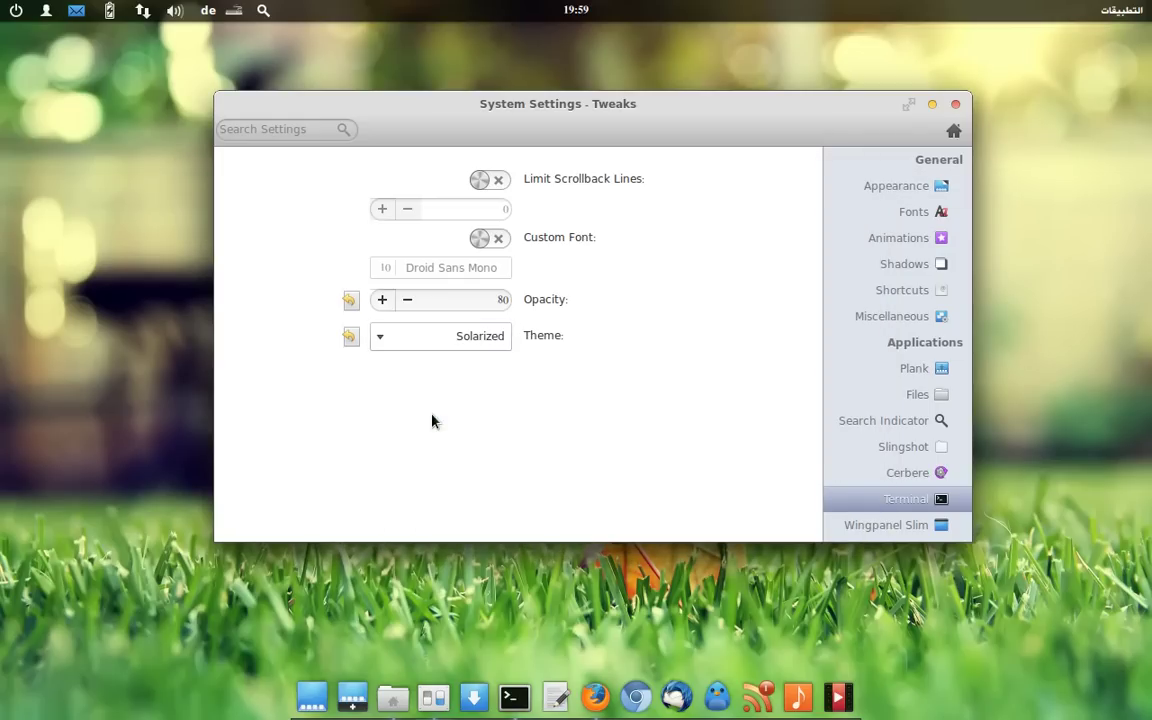
left_click(514, 697)
left_click(514, 697)
left_click(466, 338)
left_click(450, 256)
left_click(932, 104)
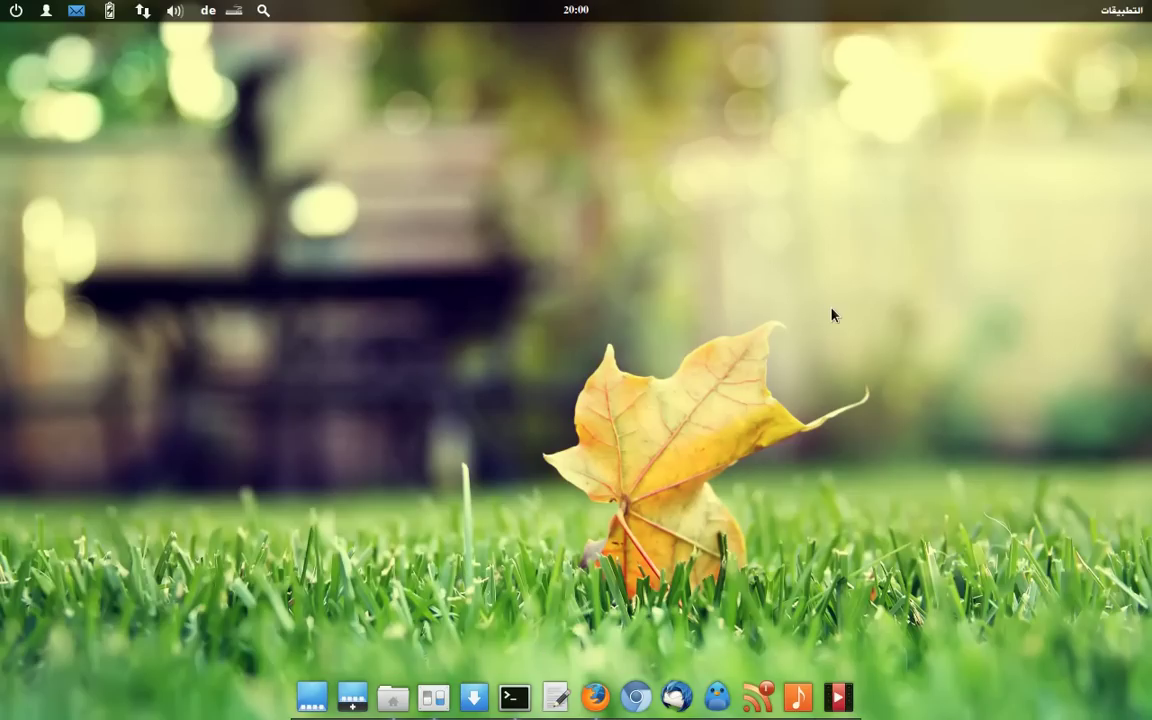
- Add Audience from the applications launcher to the dock beside Firefox, and view the Terminal dock item's options
left_click(1125, 12)
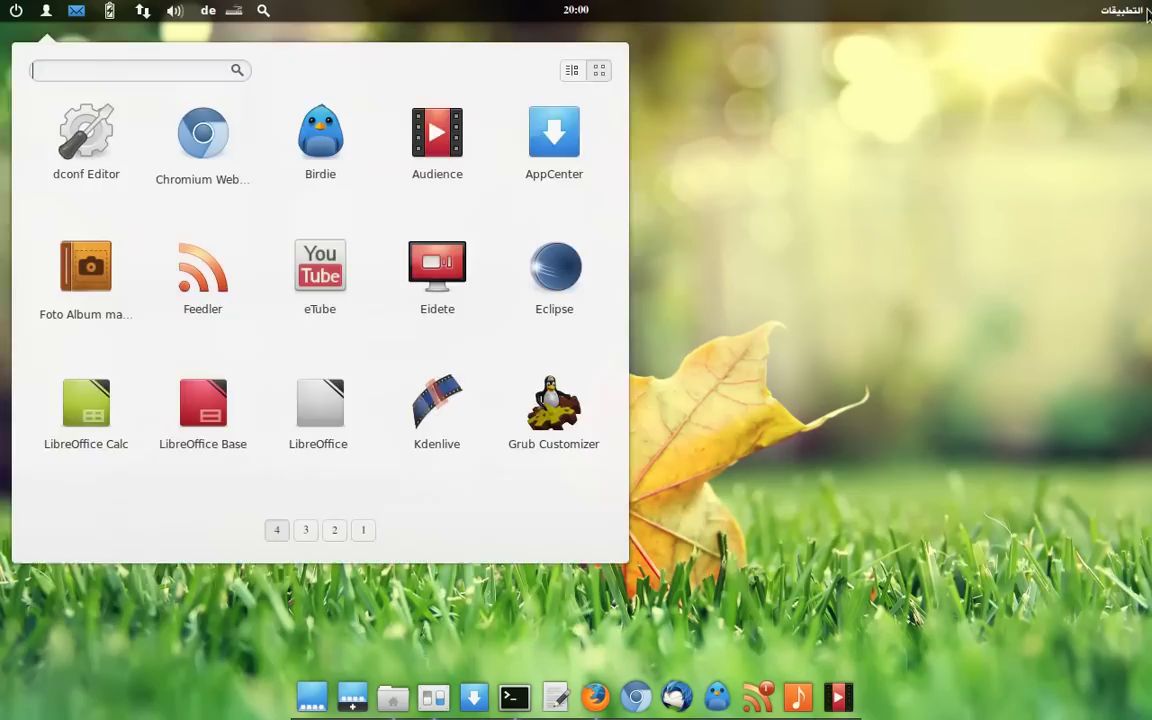
left_click(437, 190)
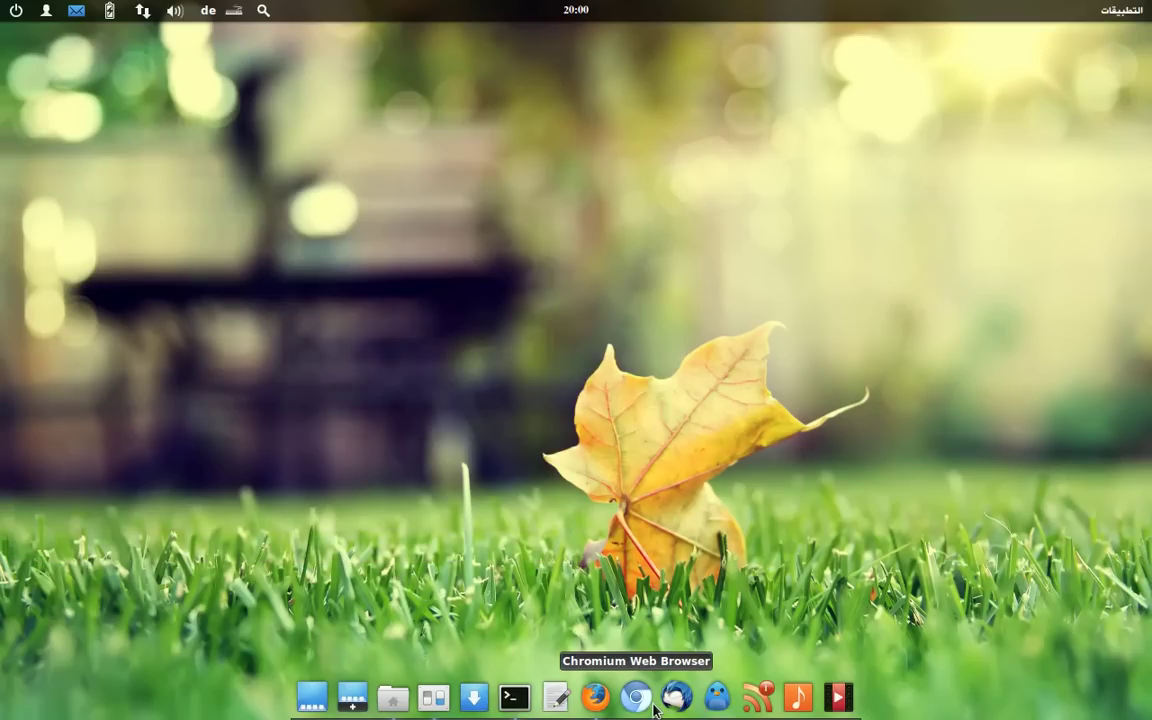
left_click(1125, 10)
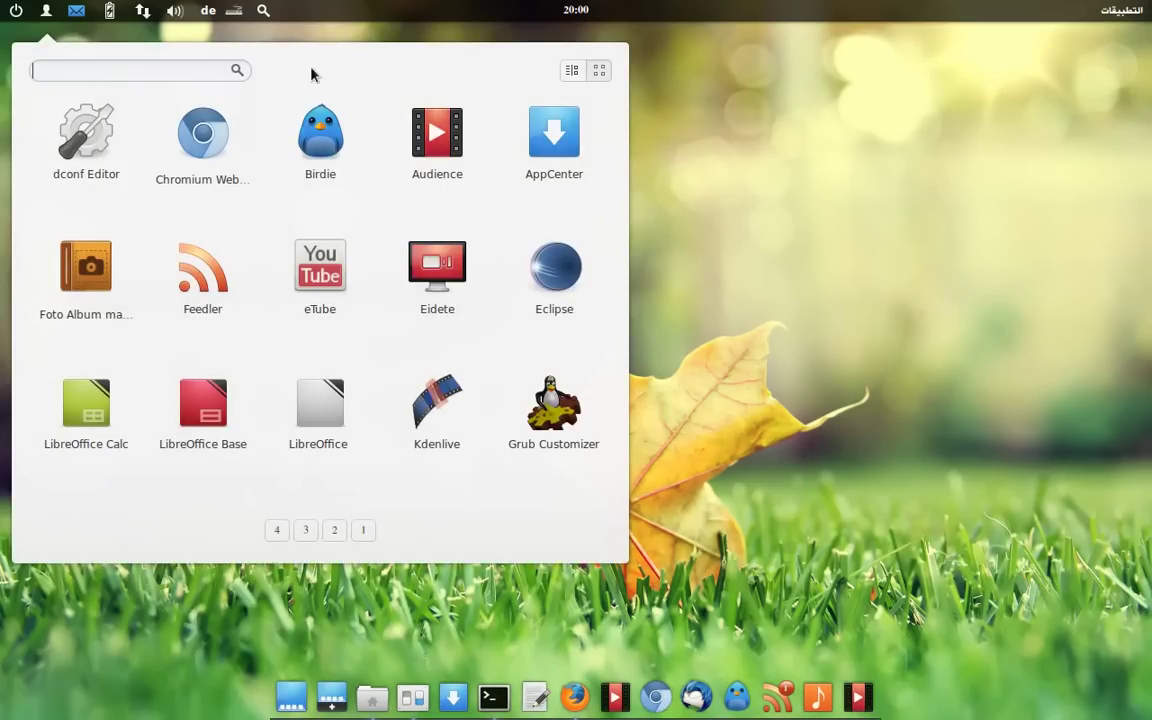
left_click(776, 414)
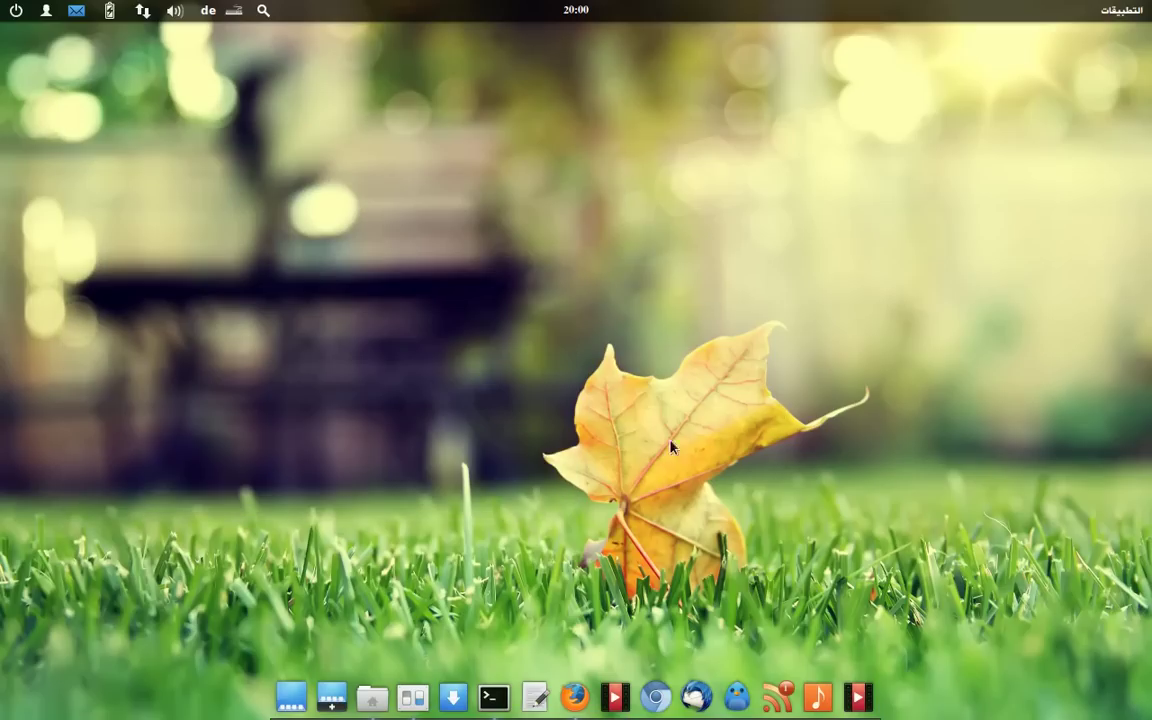
right_click(505, 698)
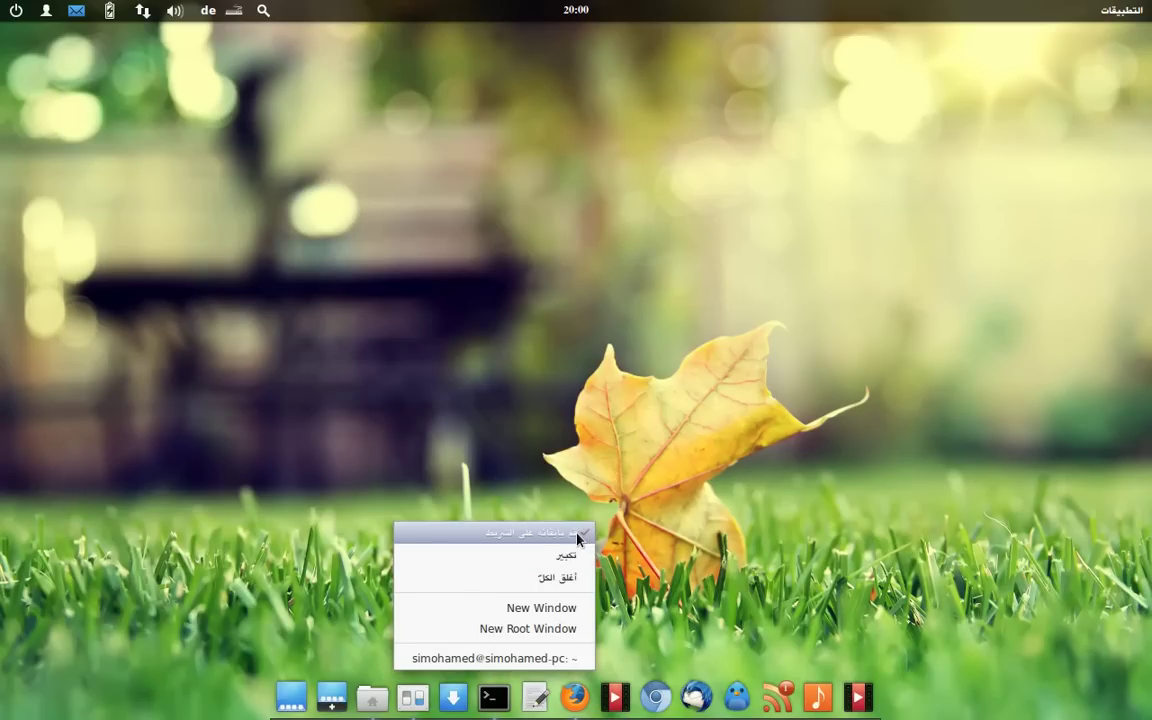
left_click(496, 406)
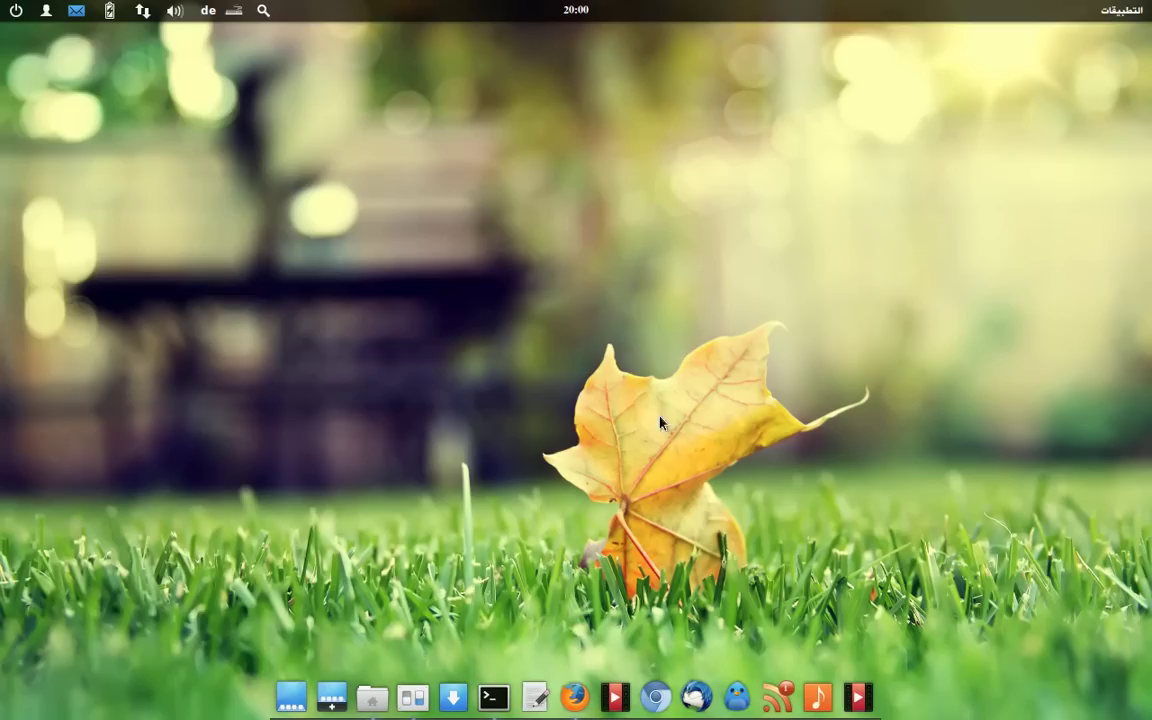
- Open the /usr/share/applications folder in Files and browse its application launchers
left_click(372, 698)
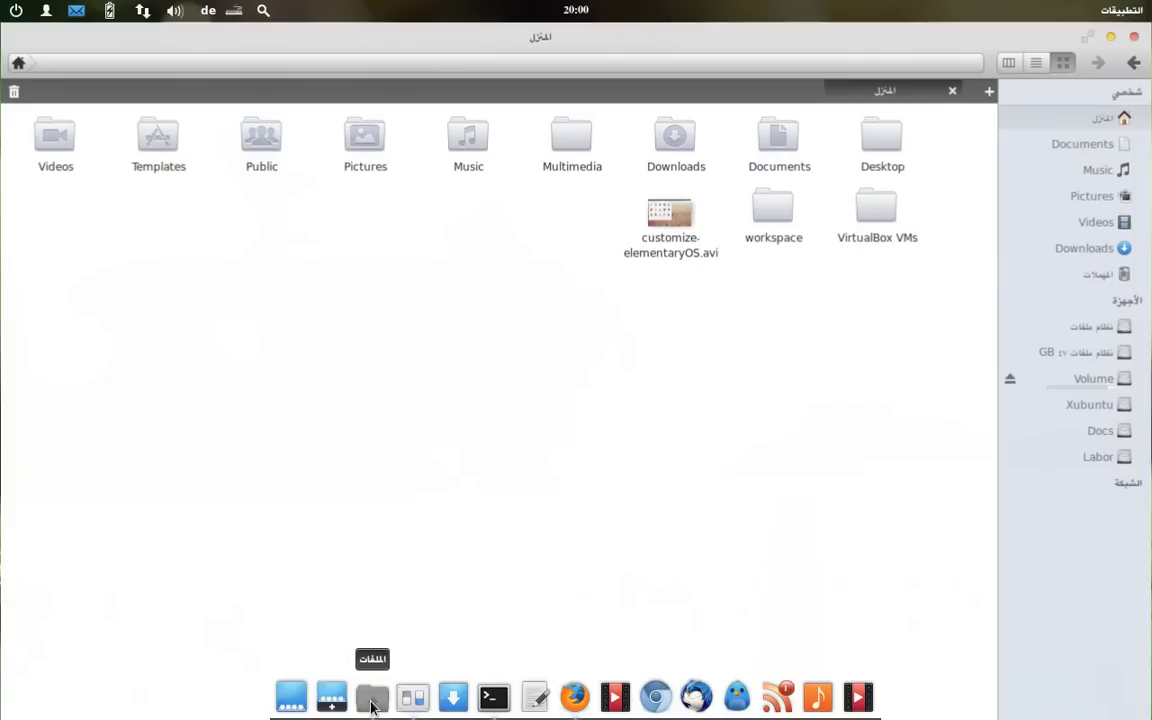
left_click(1099, 334)
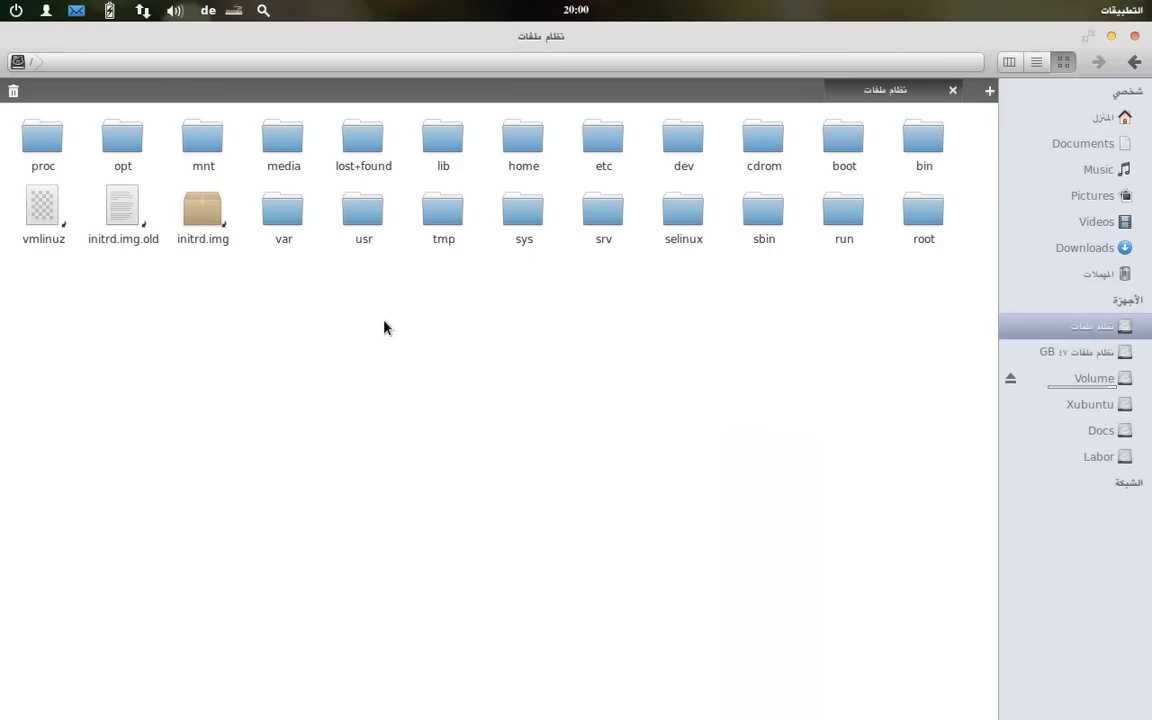
left_click(361, 215)
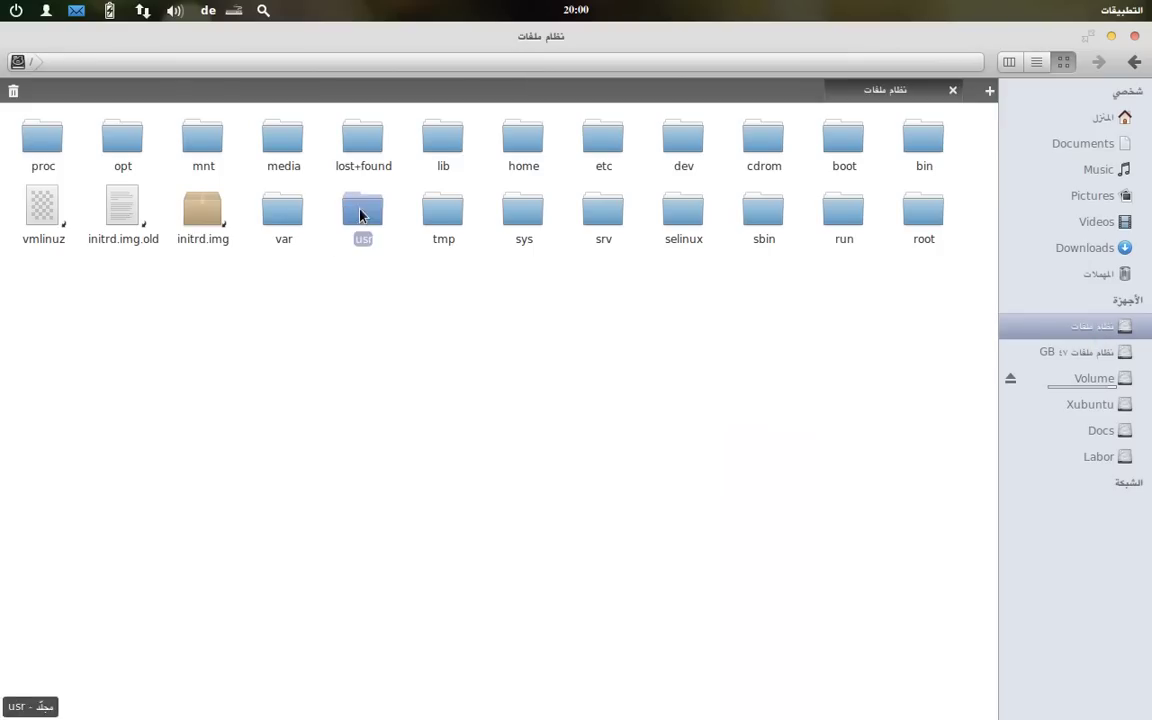
double_click(361, 215)
double_click(77, 146)
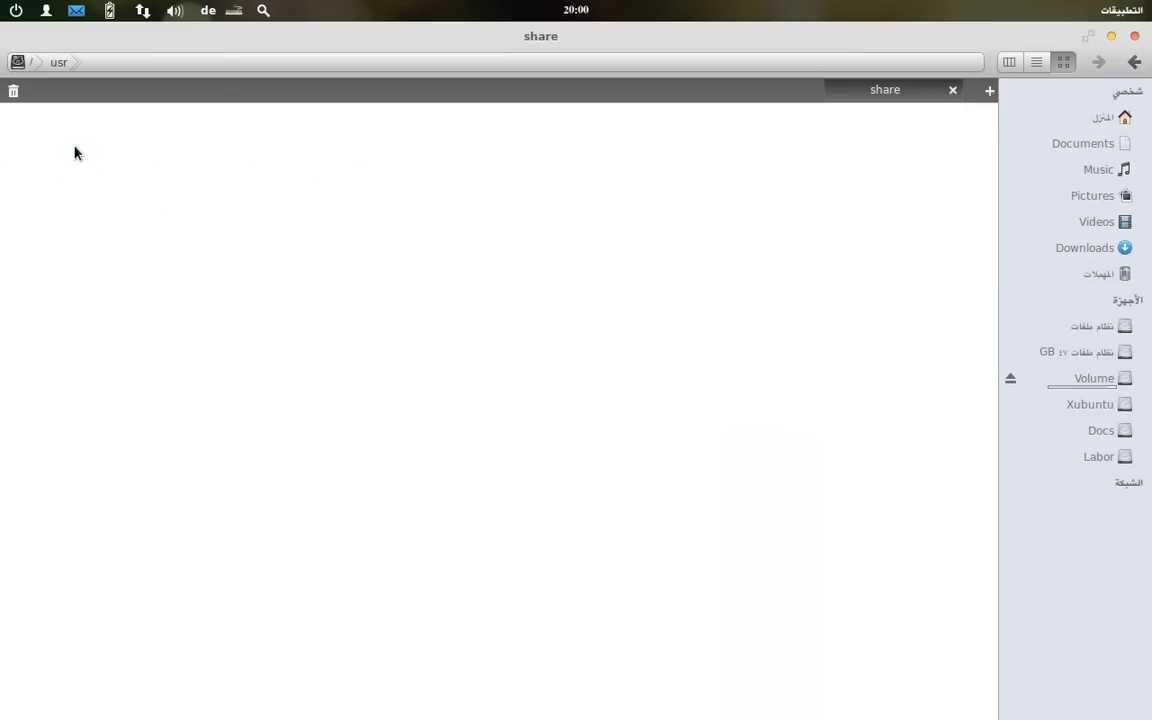
double_click(951, 221)
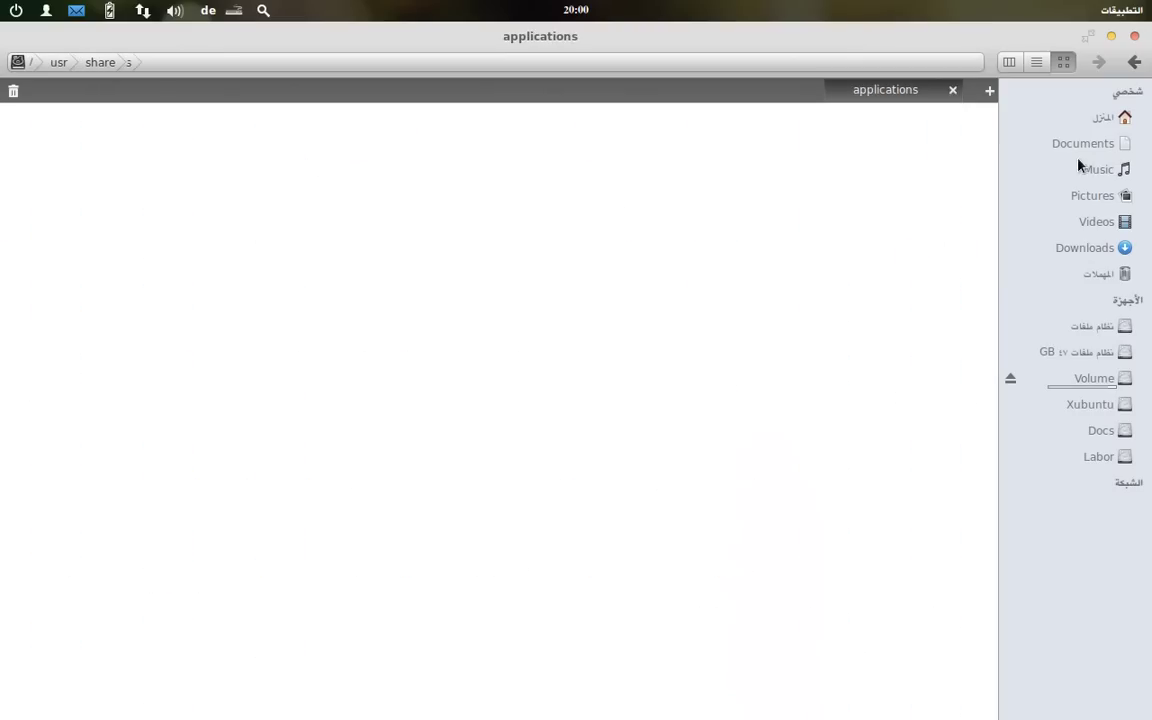
scroll(130, 437, "down", 5)
scroll(130, 437, "down", 3)
scroll(130, 437, "up", 7)
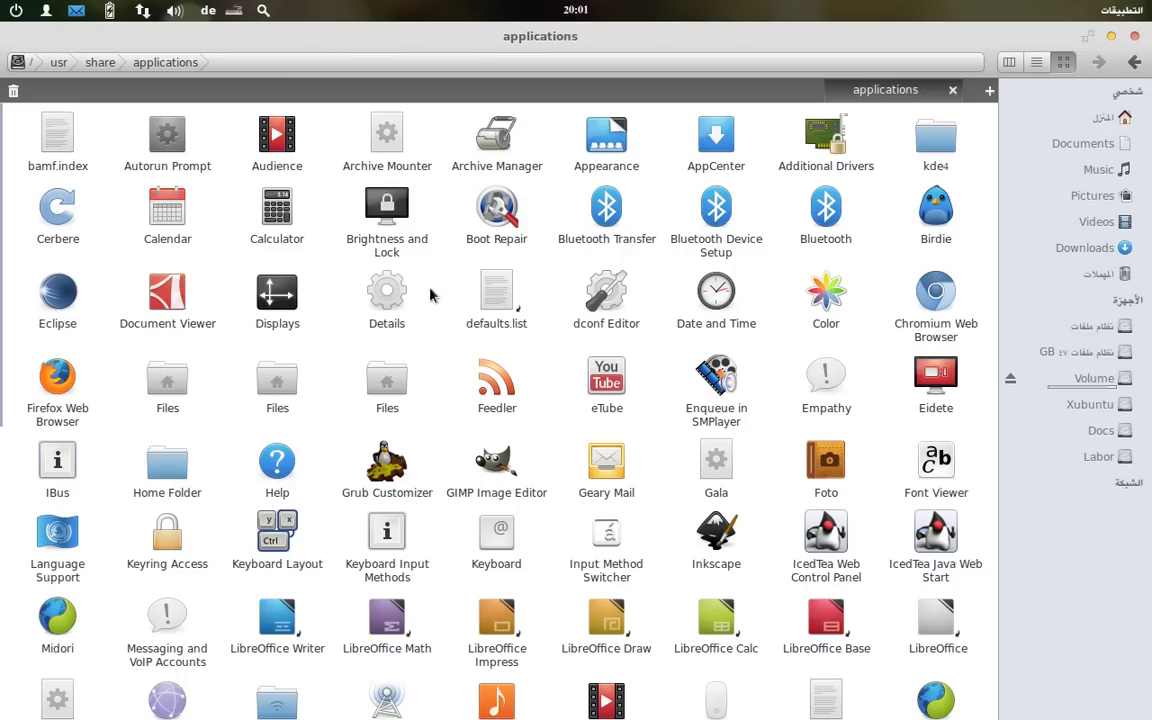
- Open the Multimedia folder inside the home folder and inspect the application launchers it holds
left_click(1064, 122)
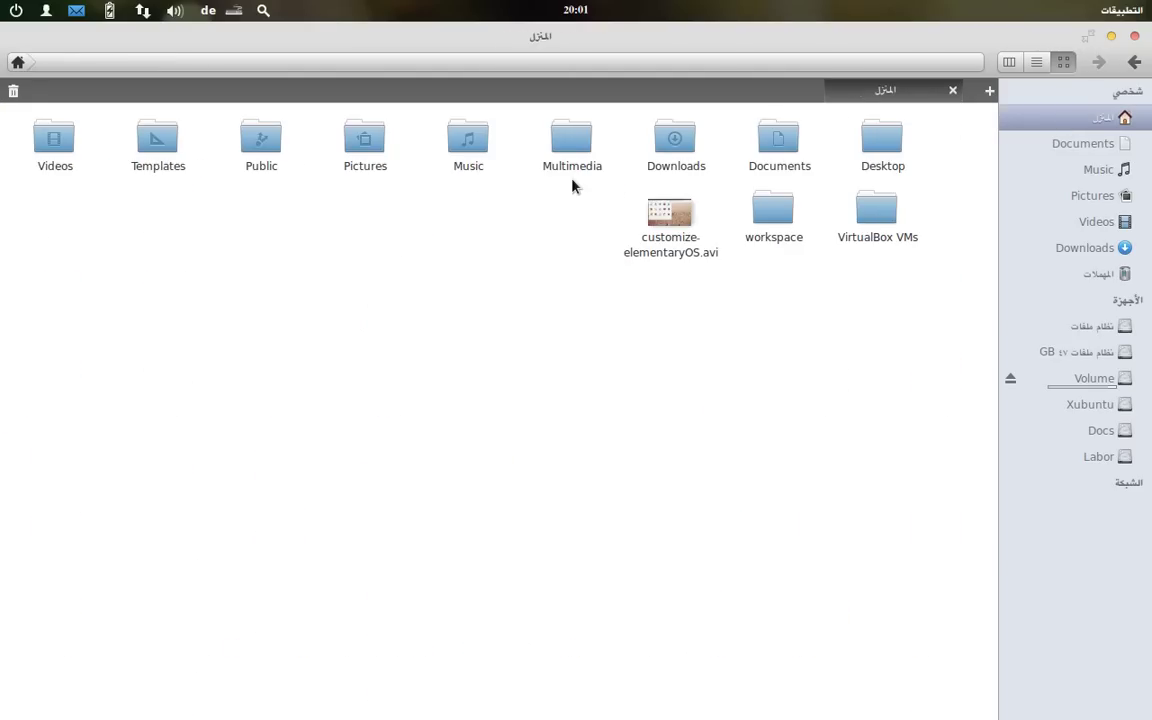
left_click(575, 140)
left_click_drag(650, 360, 42, 155)
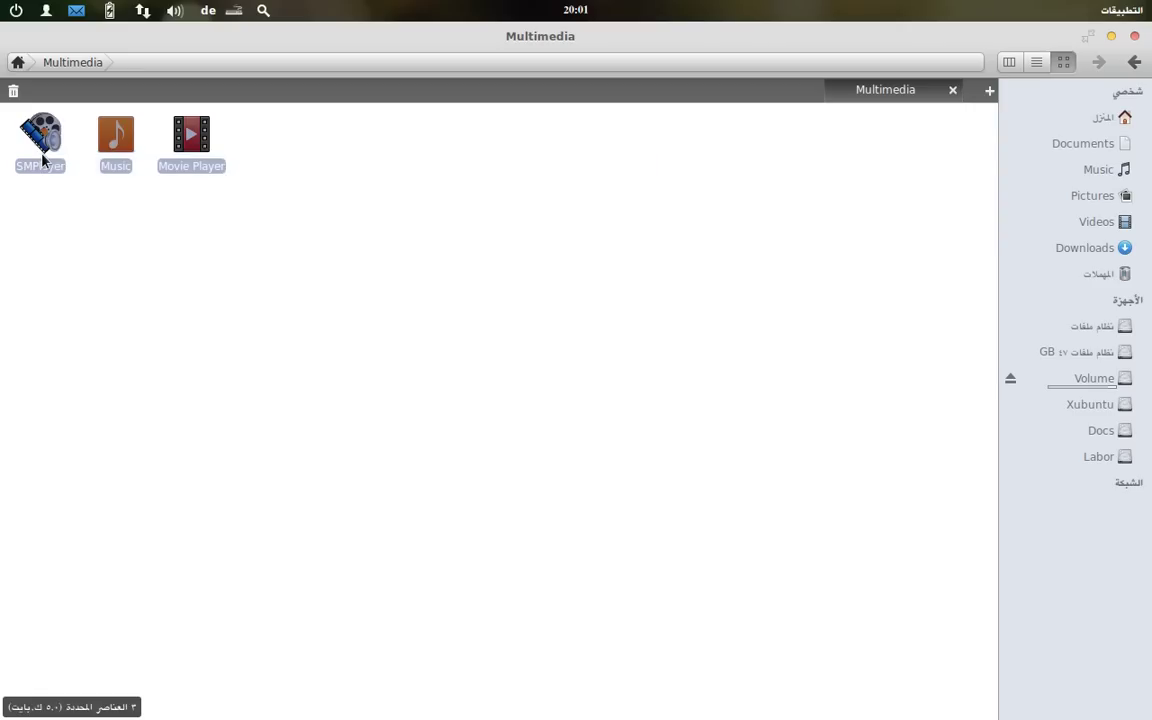
left_click(190, 325)
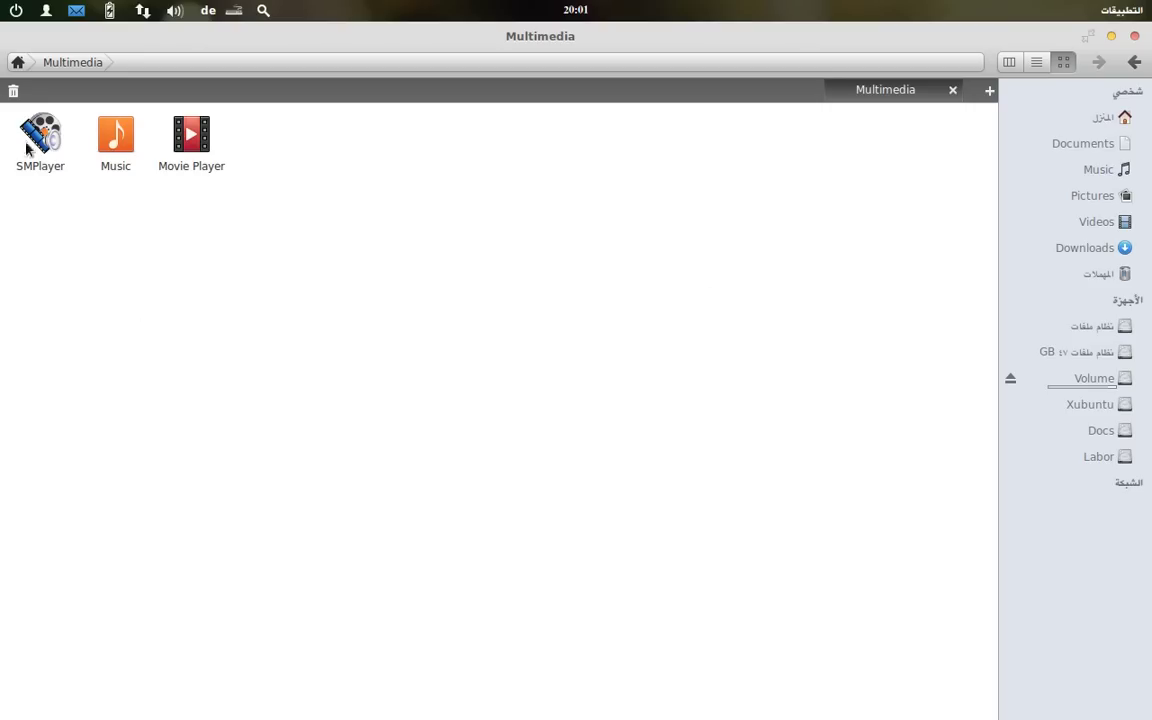
- Add the Multimedia folder from the home folder to the dock and open its list of launchers there
left_click(18, 64)
left_click_drag(558, 162, 676, 707)
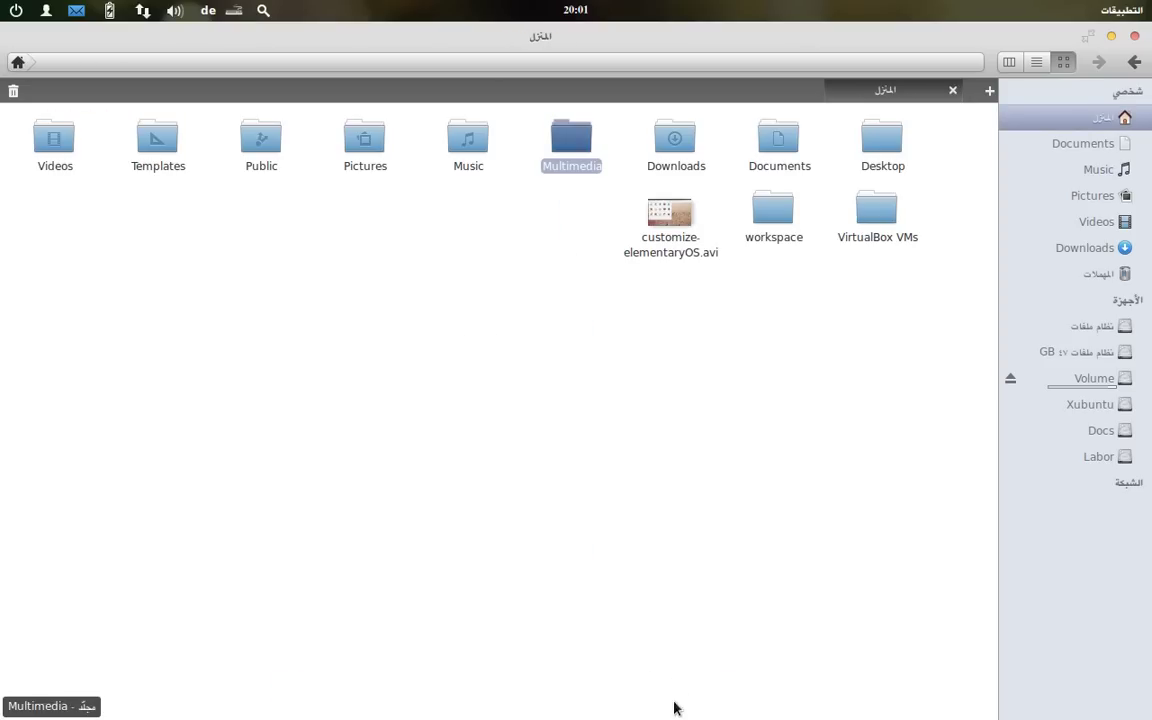
right_click(676, 698)
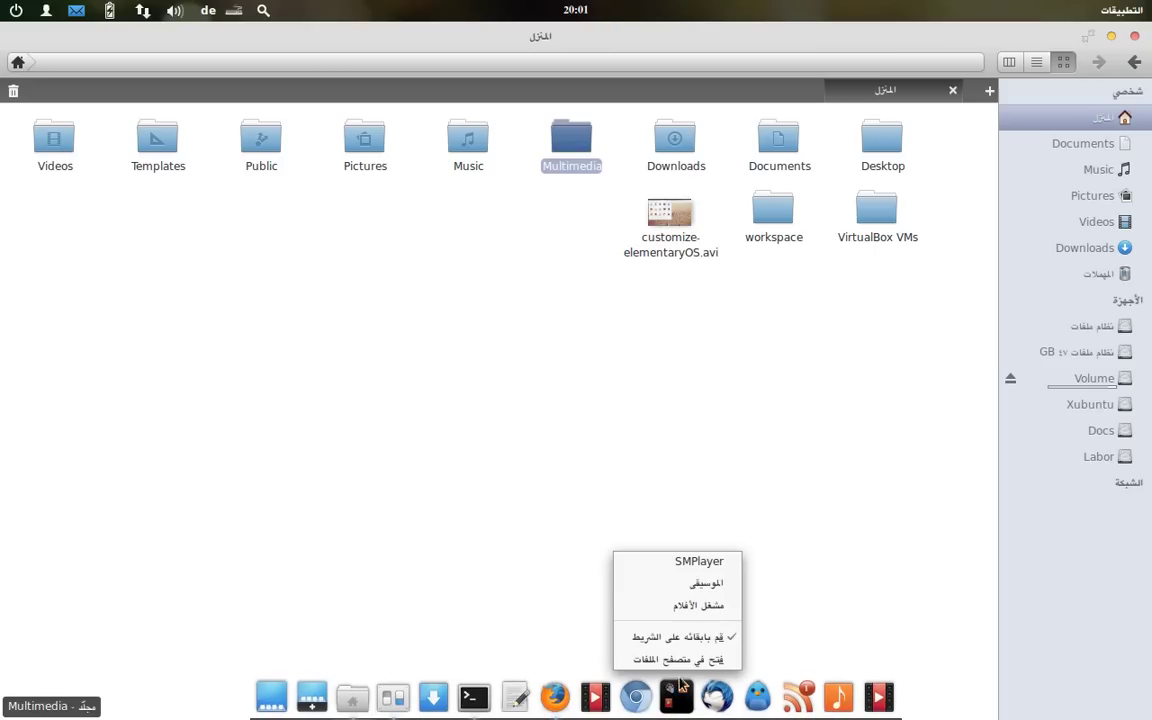
left_click(686, 606)
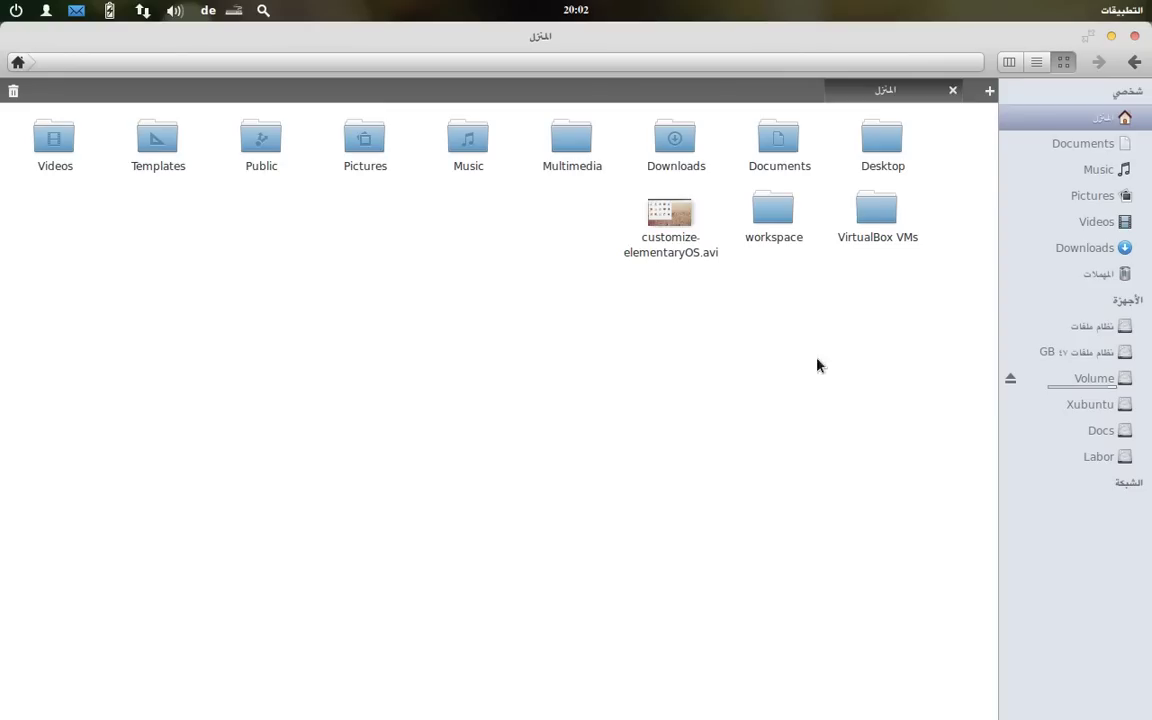
- Add the user's personal folder from /home in the file system to the dock and view its contents list there
left_click(1076, 331)
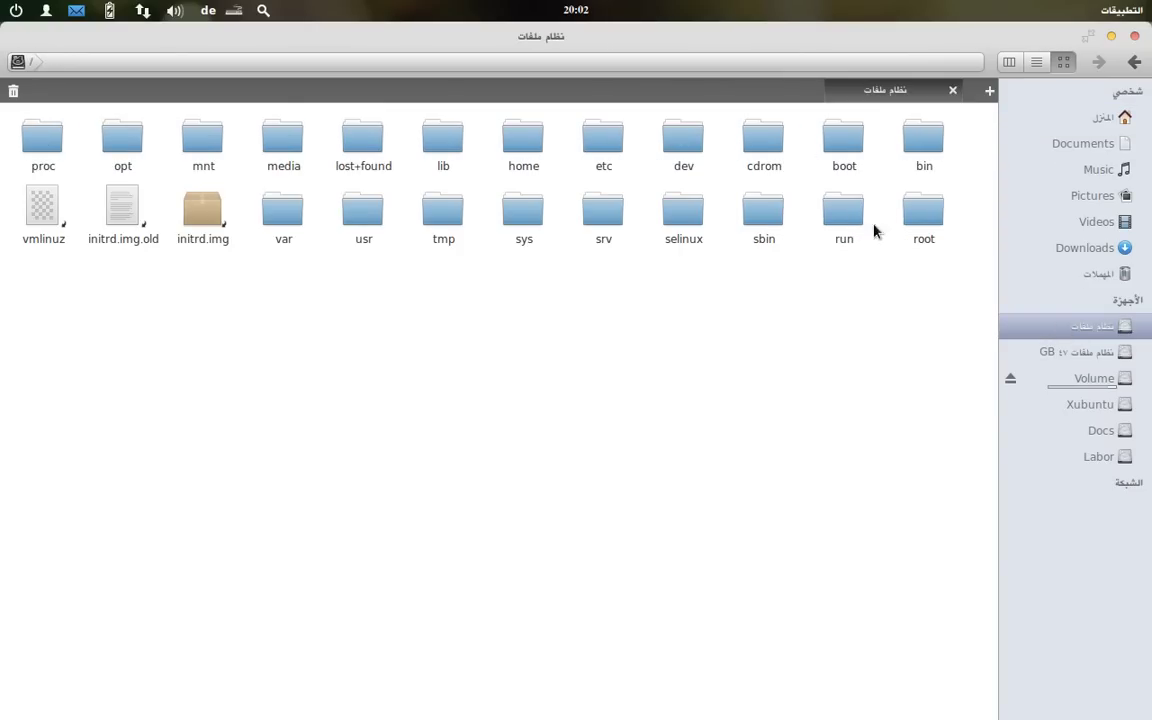
double_click(530, 148)
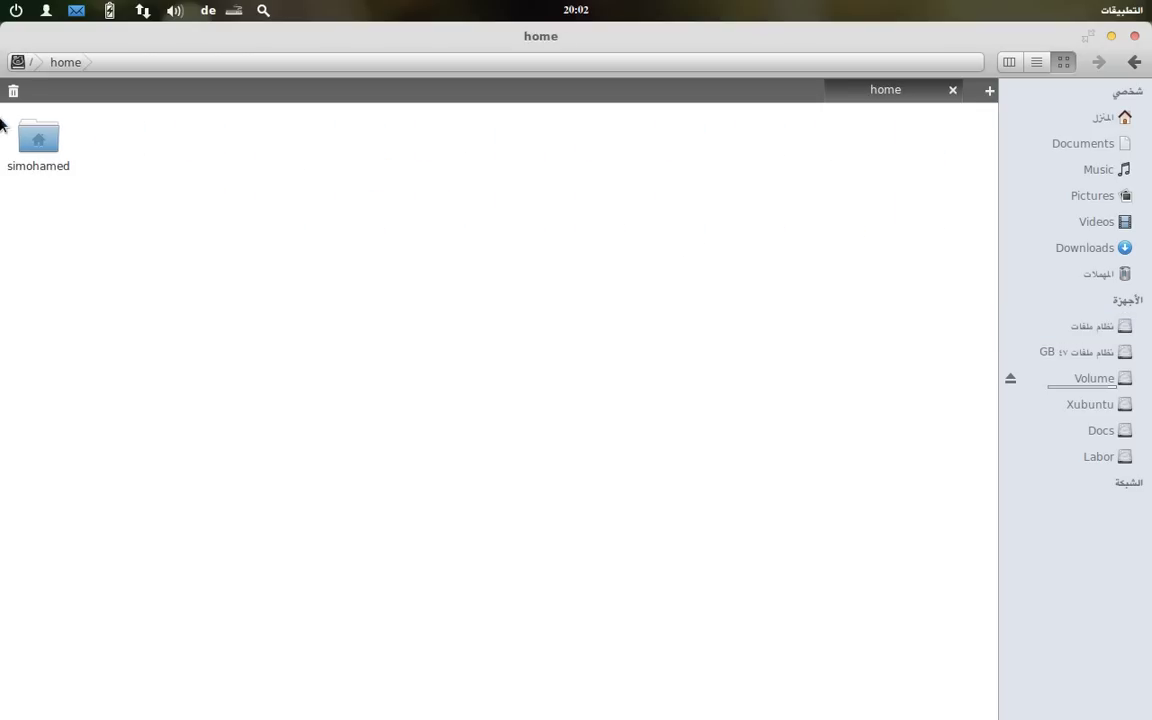
left_click_drag(39, 147, 740, 700)
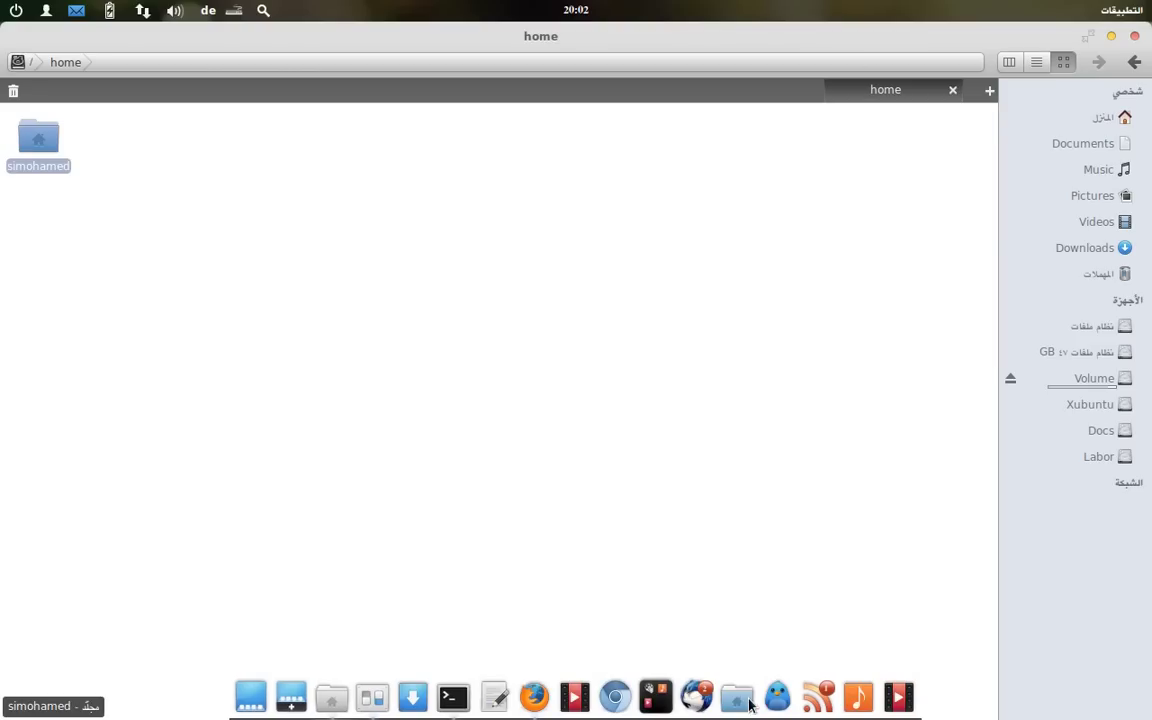
left_click(738, 700)
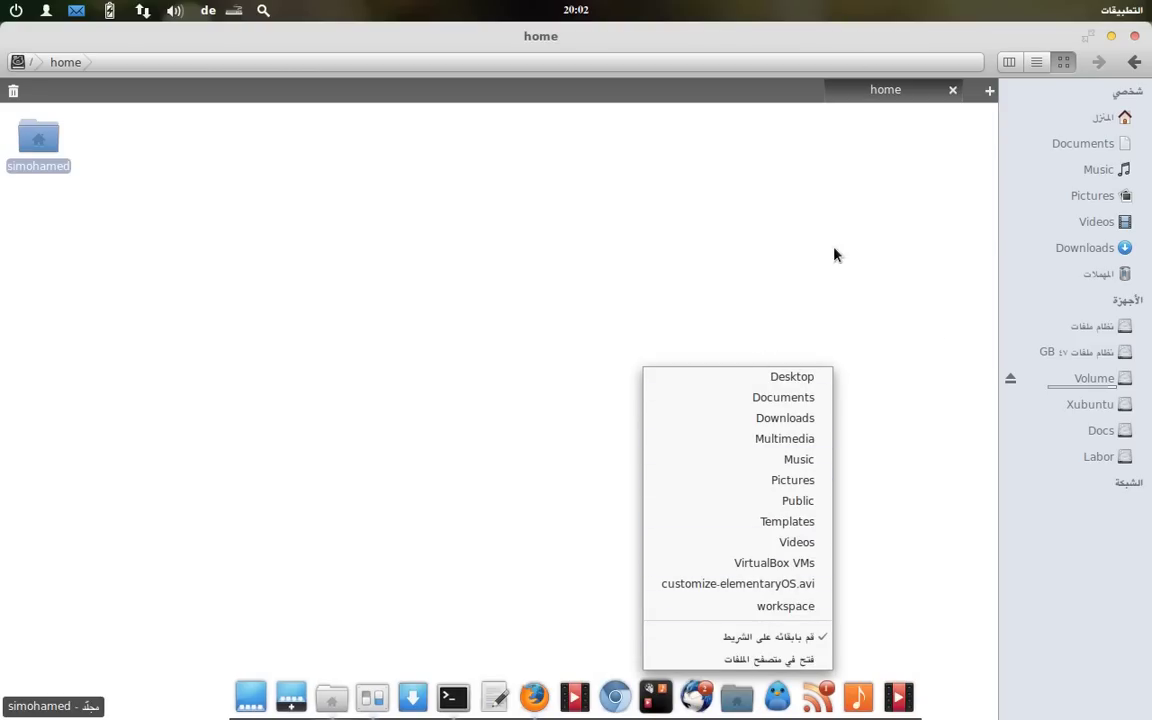
left_click(1020, 106)
- Return to the home folder, check the dock items, and close the Files window
left_click(1080, 140)
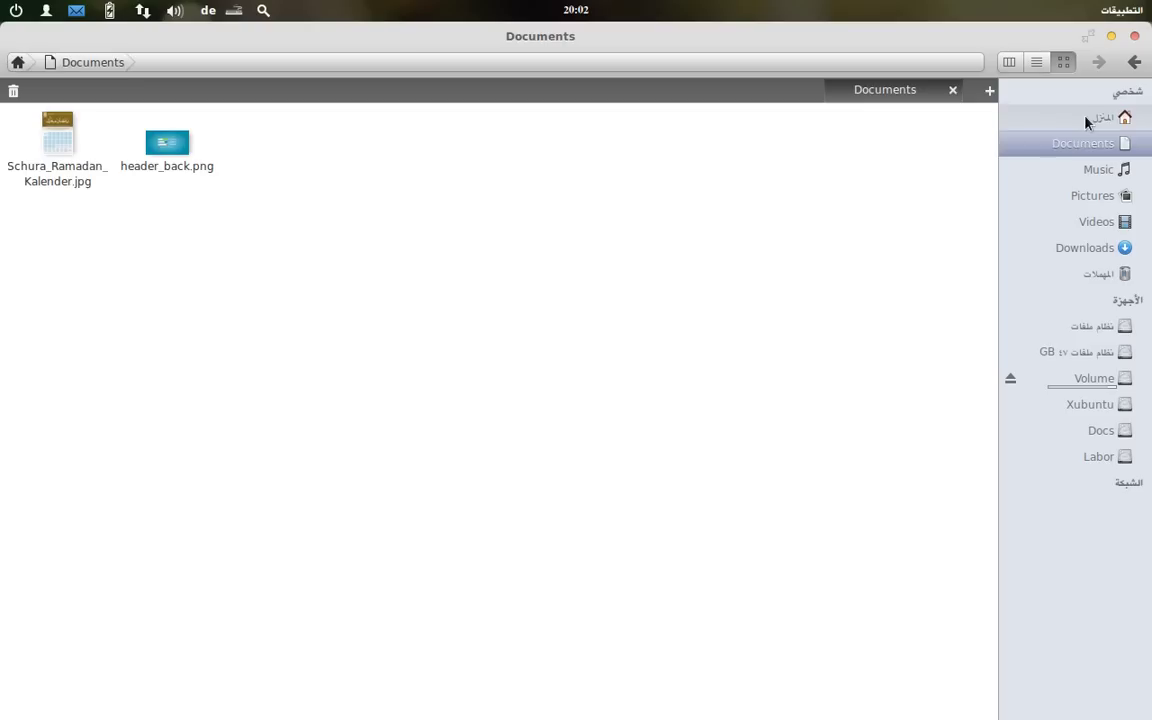
left_click(1085, 118)
mouse_move(676, 705)
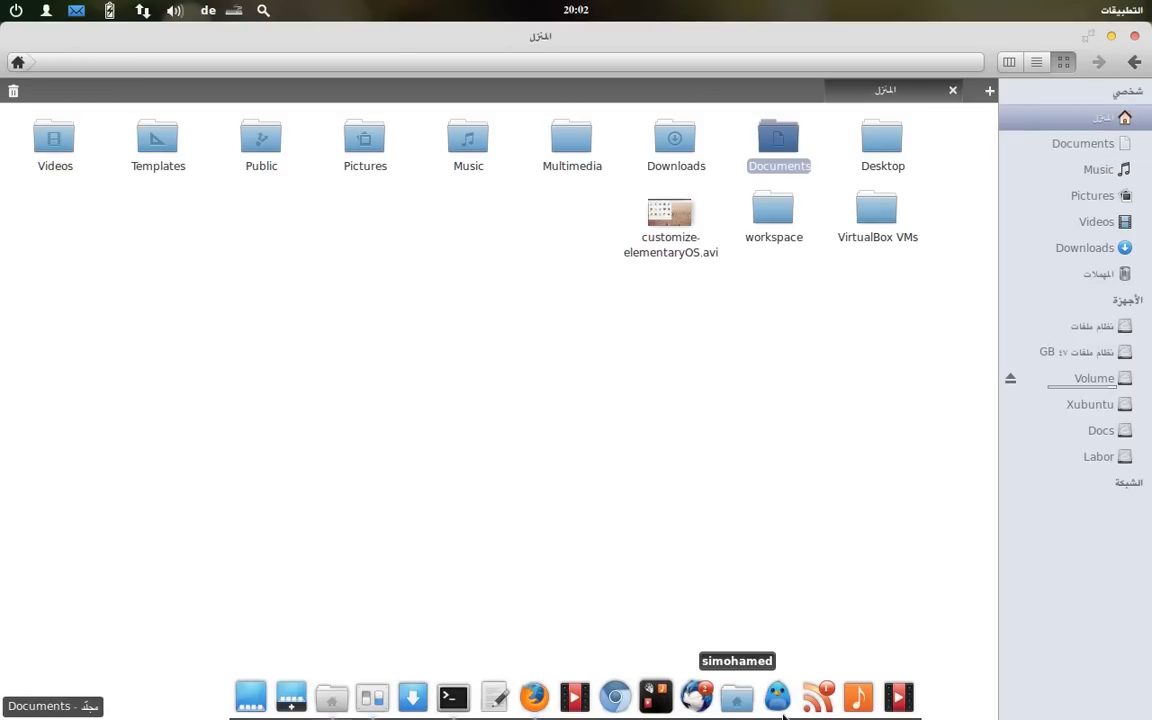
left_click(1133, 37)
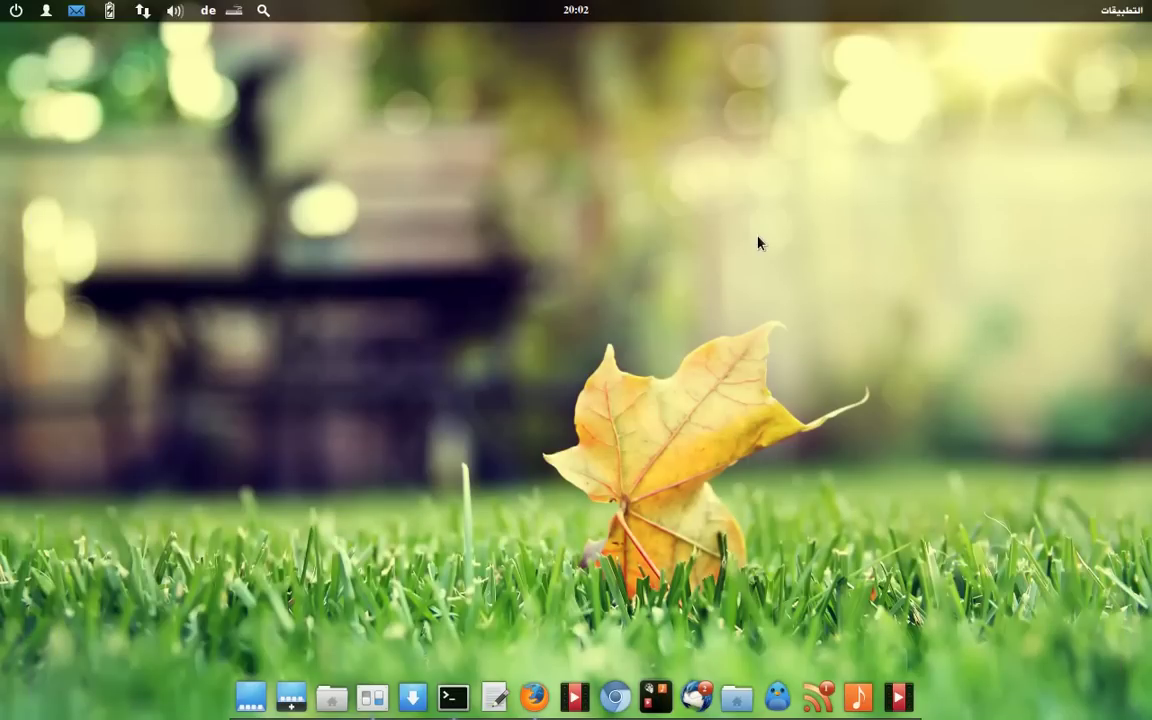
- Bring Tweaks back up, show the Slingshot settings, and compare them with the application launcher's grid
left_click(372, 697)
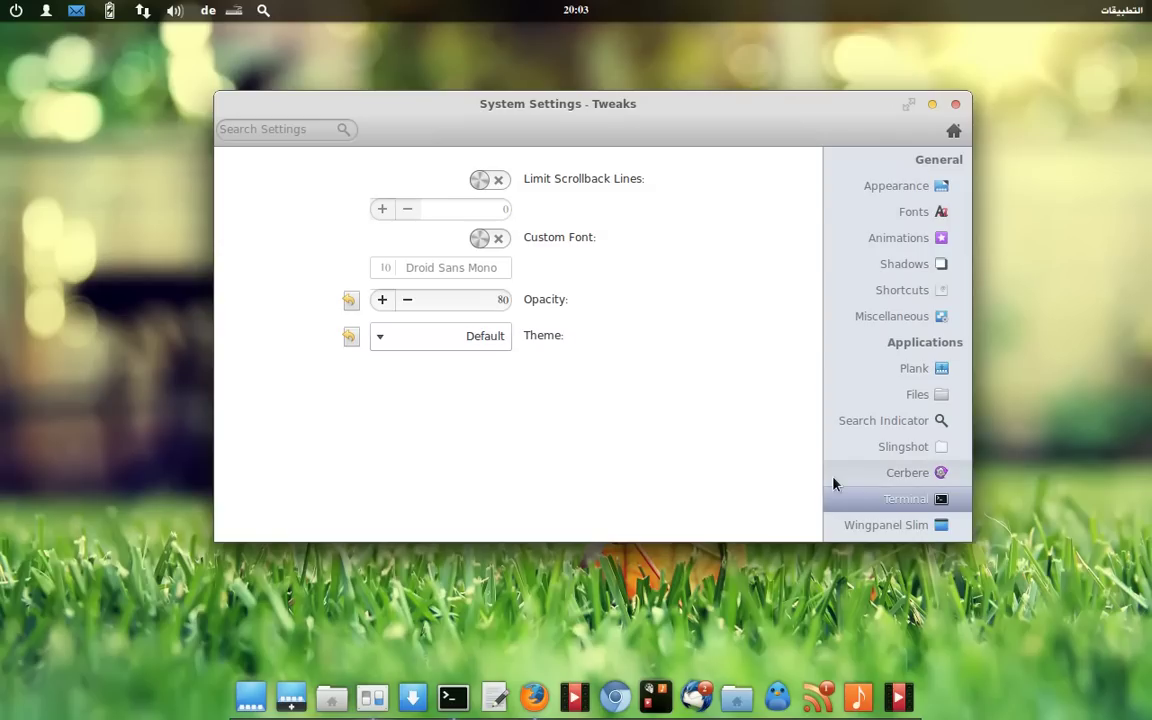
left_click(903, 456)
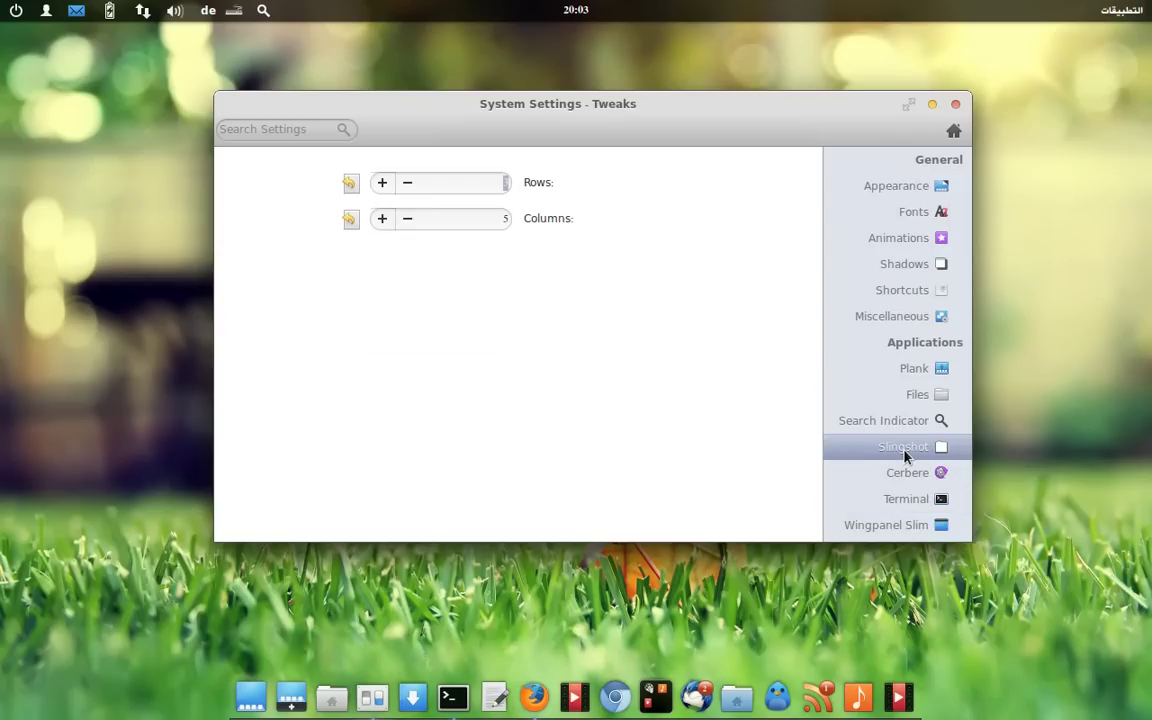
left_click(1120, 10)
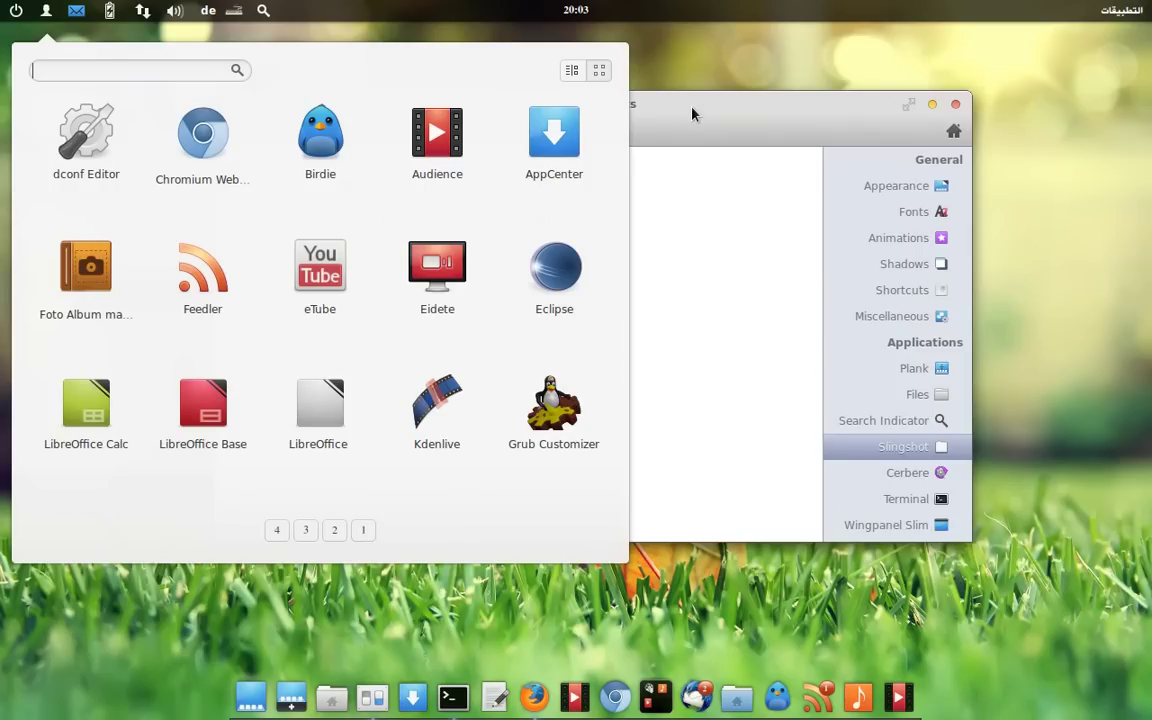
left_click(692, 113)
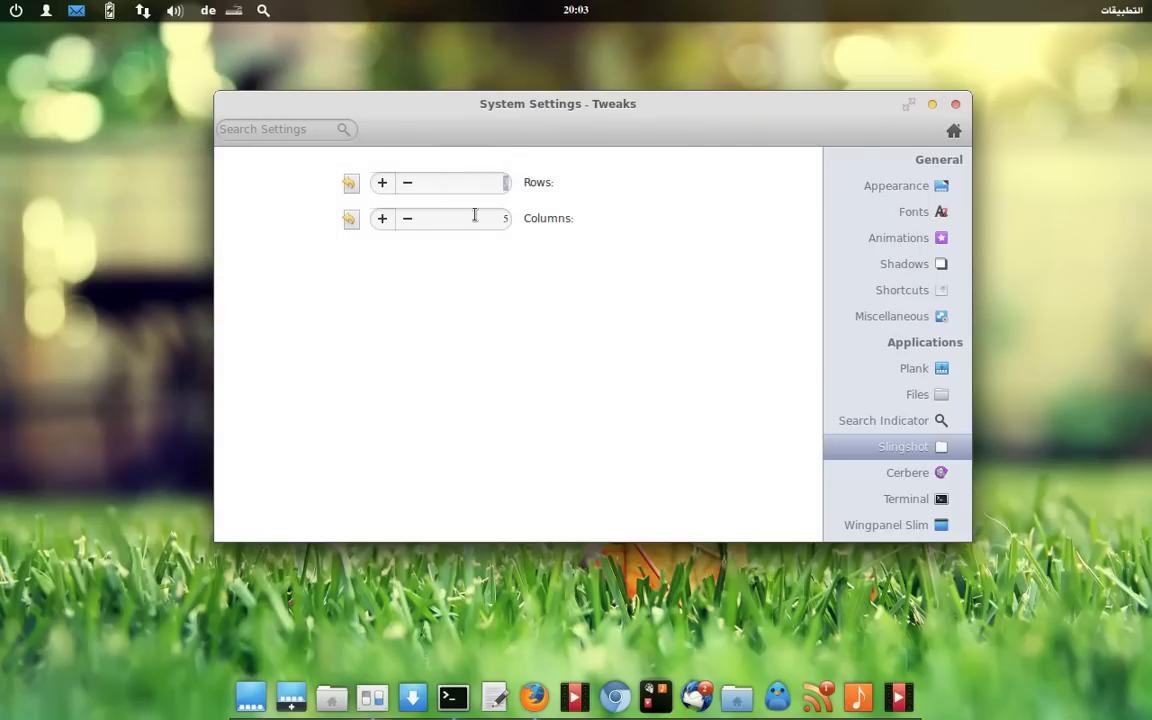
left_click(1137, 12)
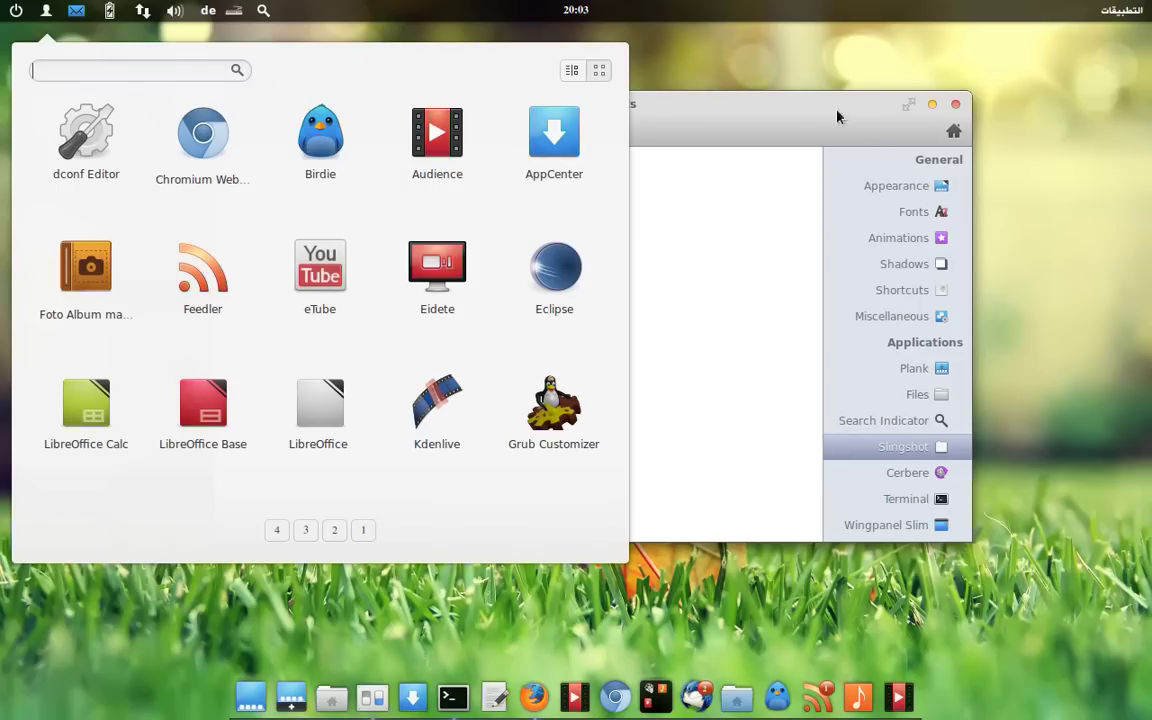
left_click(625, 180)
- Try 4 Slingshot rows, check the launcher's second page, and reset Rows to the default of 3
left_click(381, 184)
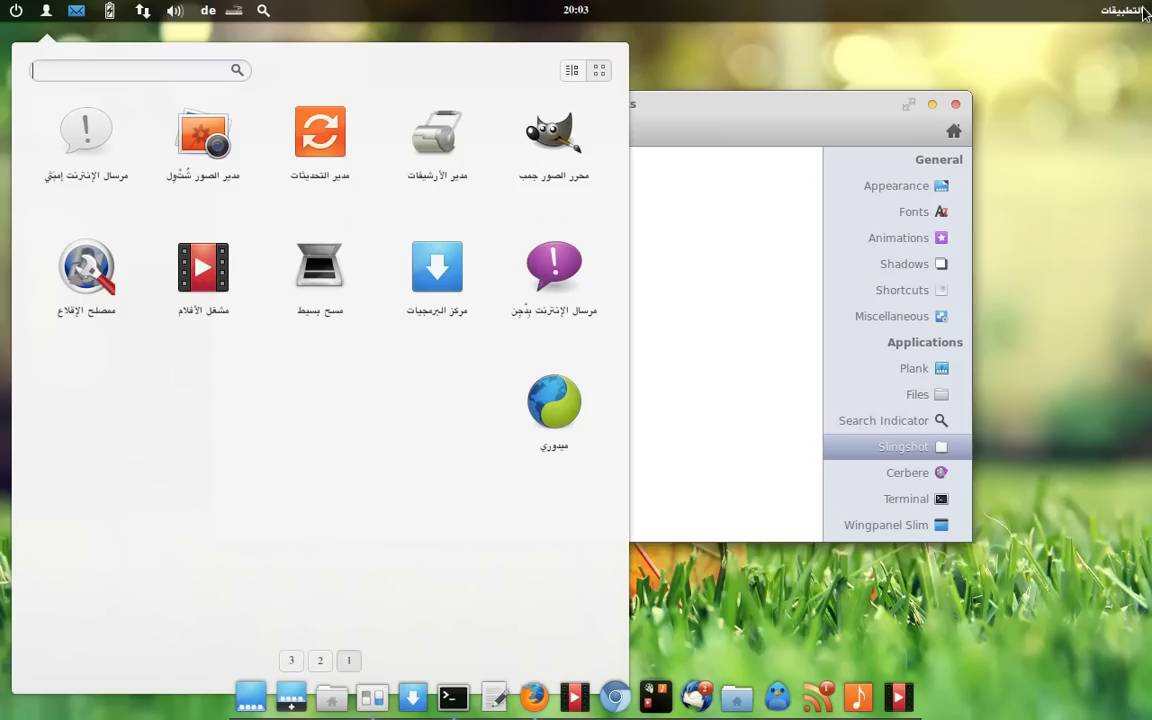
left_click(321, 661)
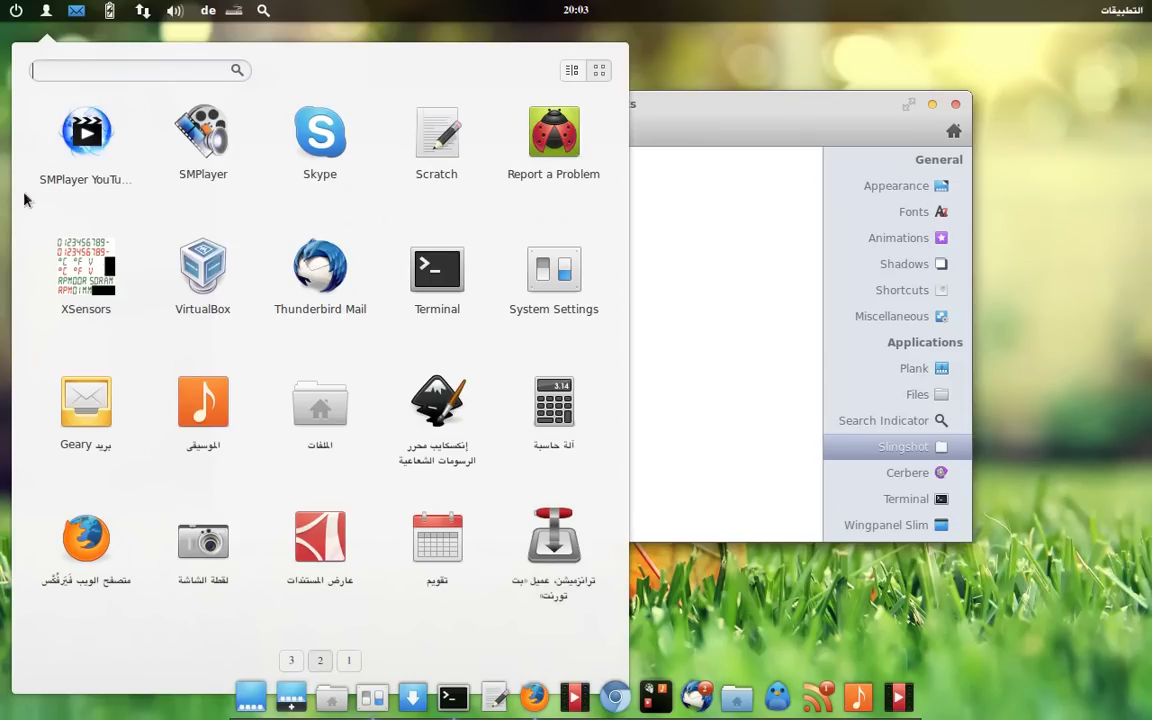
left_click(712, 116)
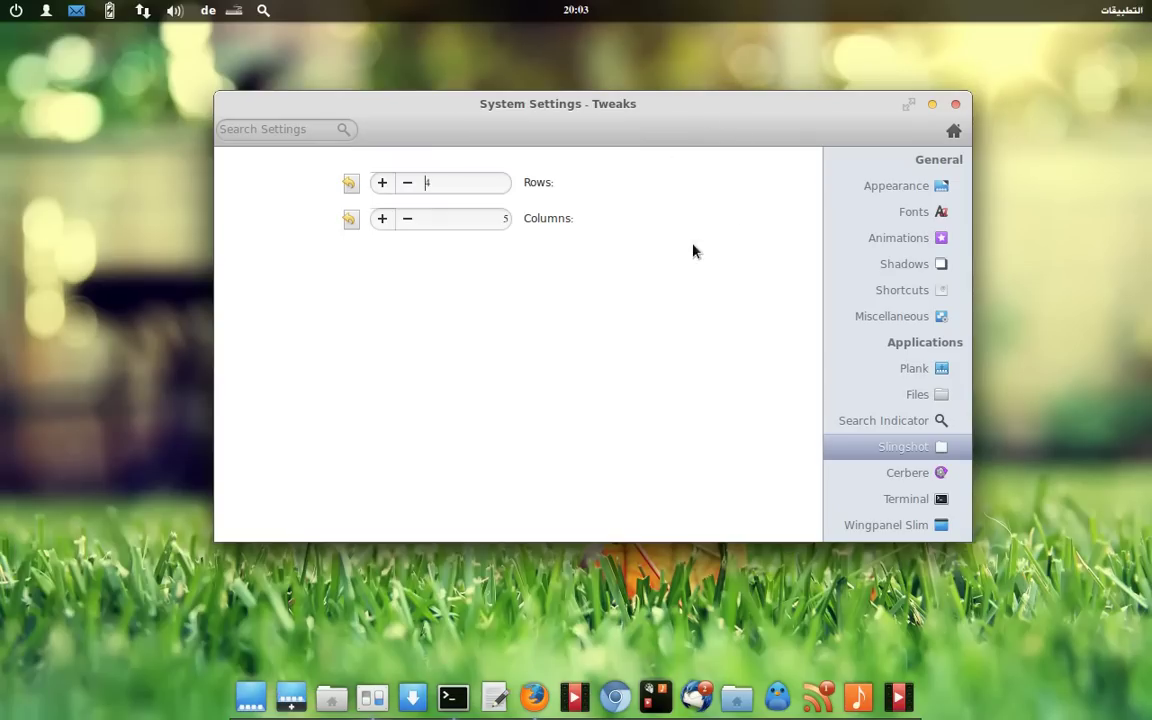
left_click(350, 183)
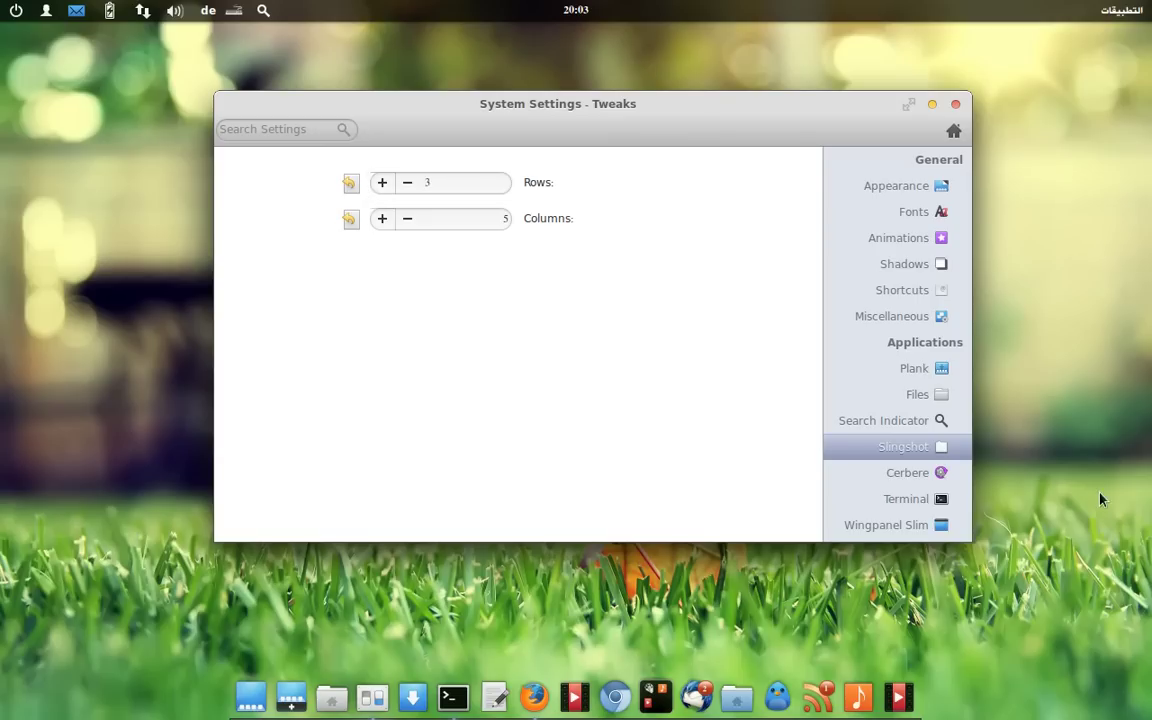
- Turn on Slim Wingpanel in the Wingpanel Slim settings and check how the shortened panel looks
left_click(893, 530)
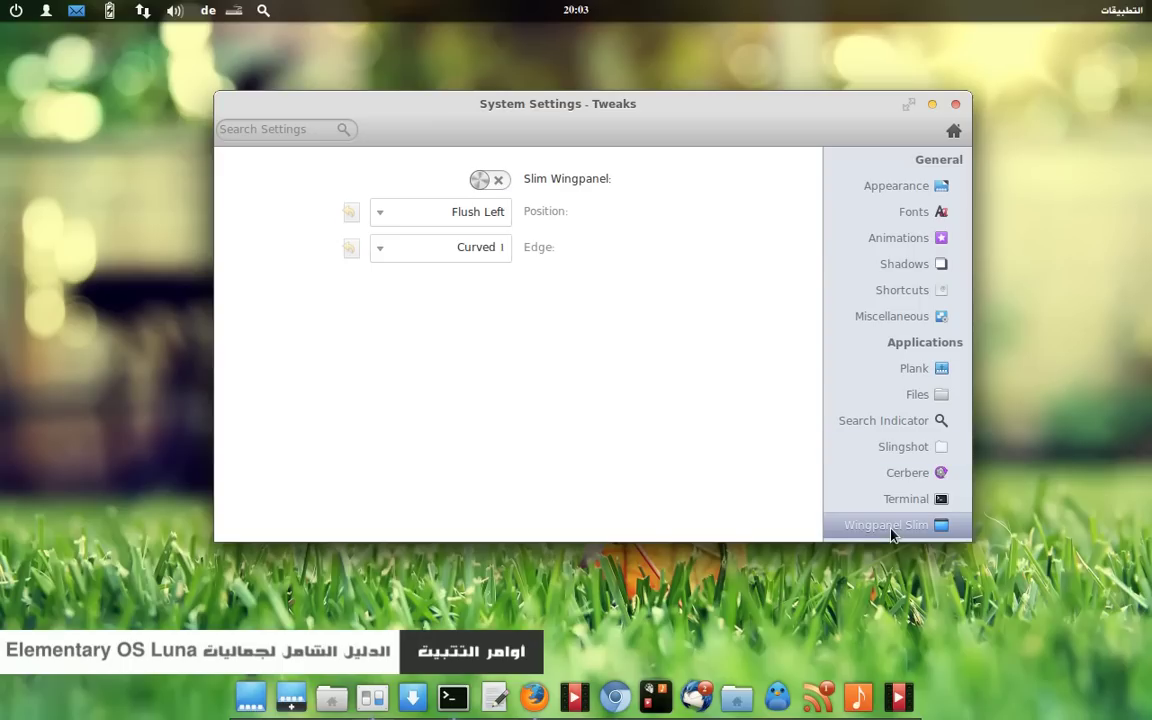
left_click(495, 181)
mouse_move(4, 4)
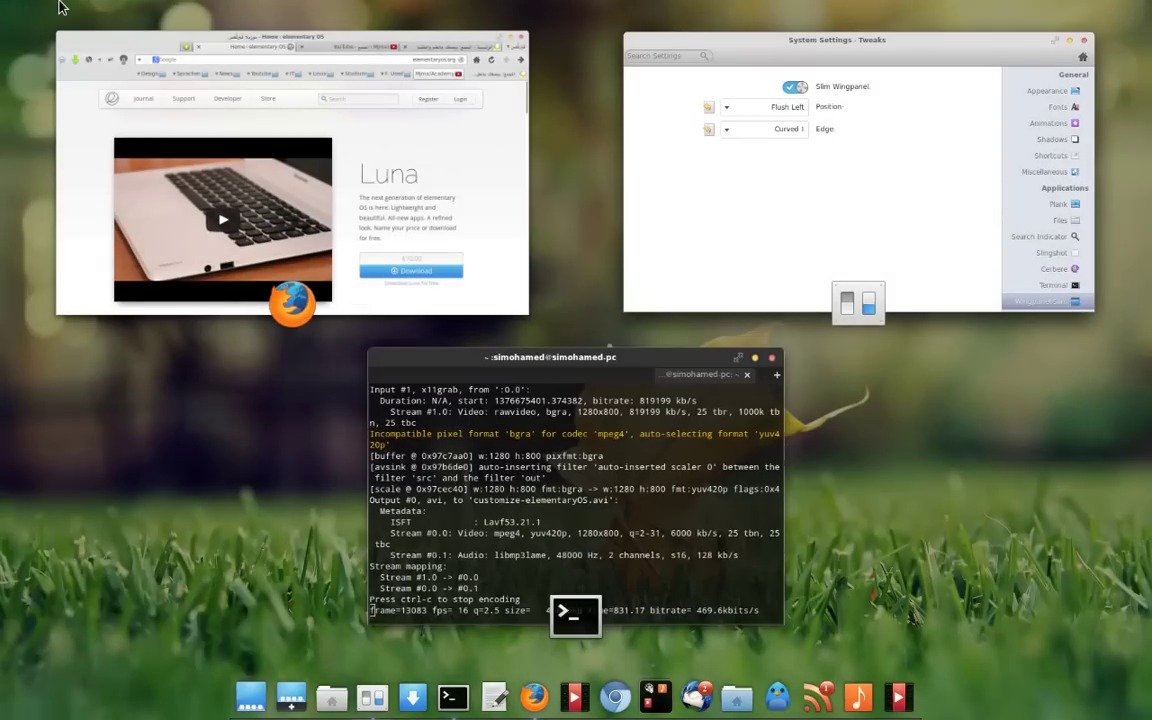
left_click(744, 209)
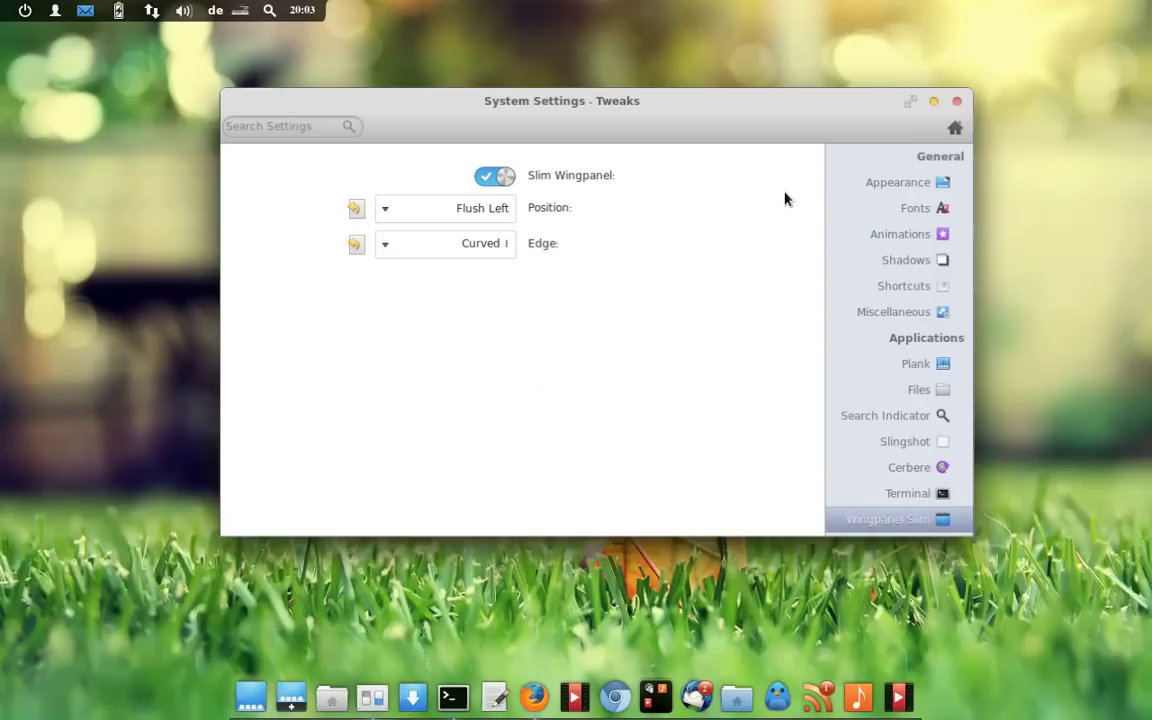
mouse_move(4, 4)
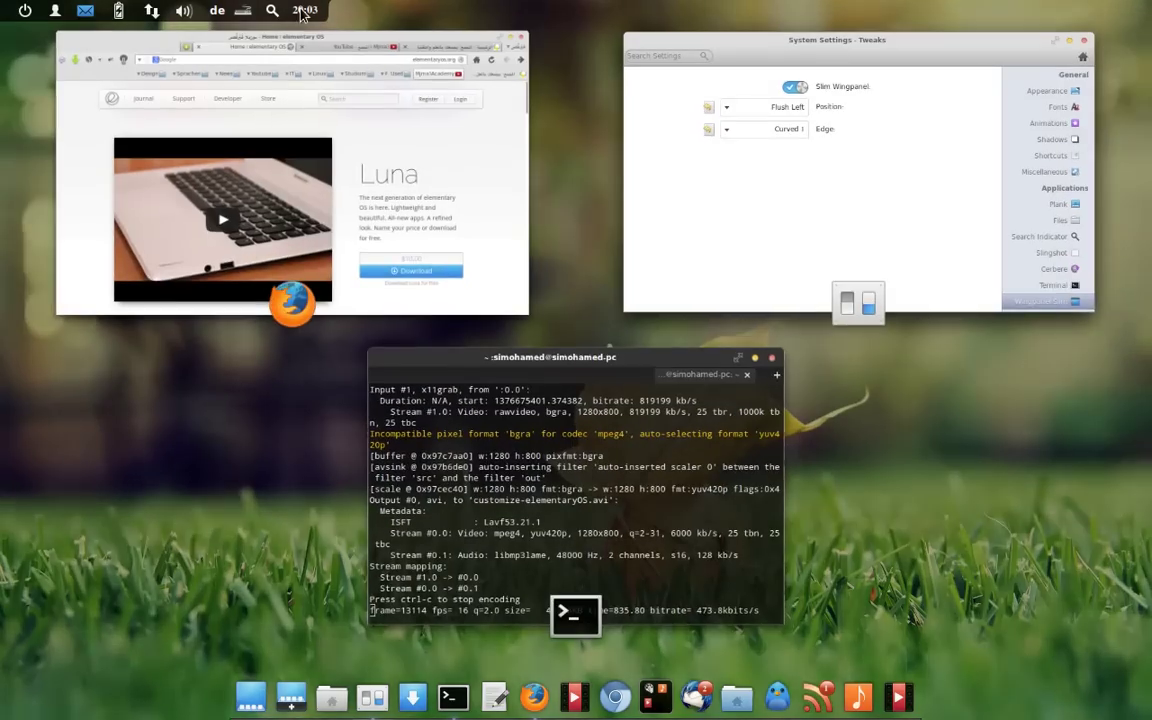
left_click(836, 155)
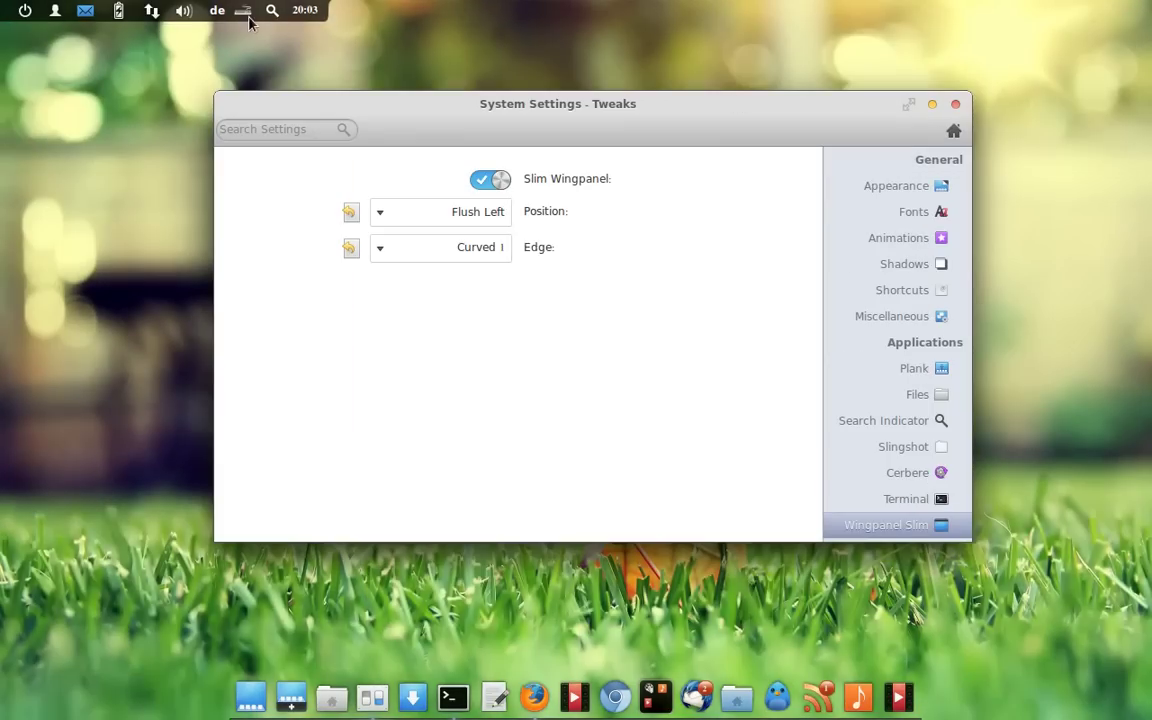
- View the Position and Edge choices for the slim panel without changing them, and turn Slim Wingpanel off
left_click(479, 219)
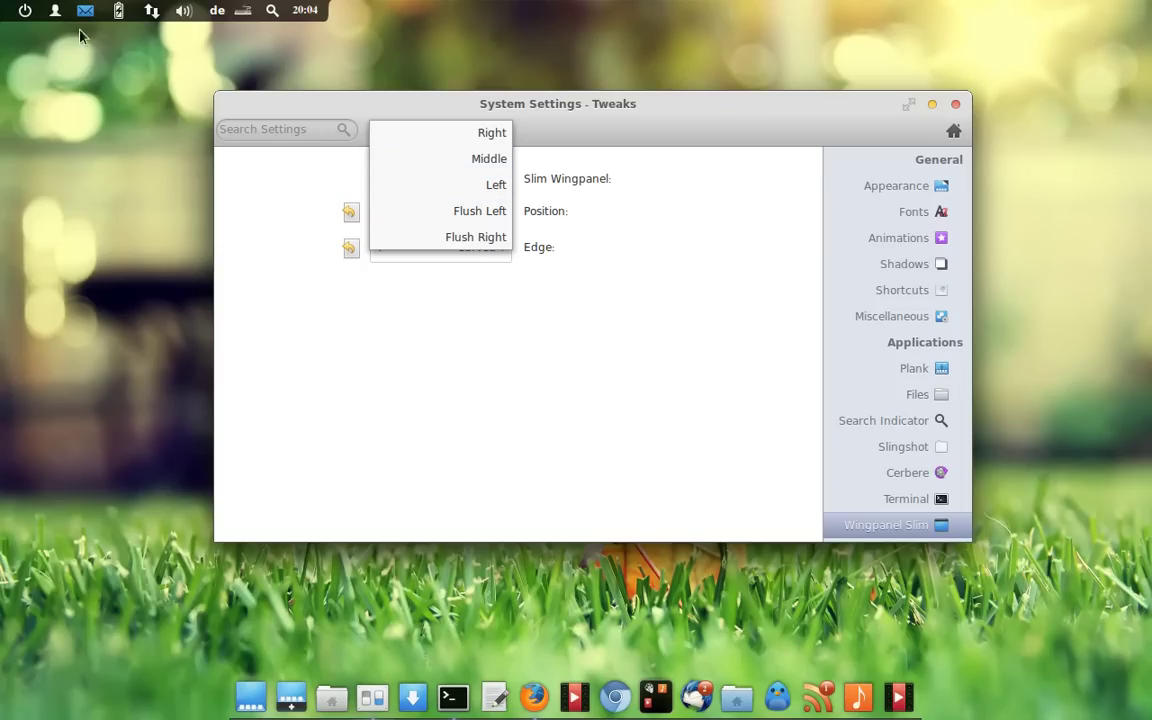
left_click(617, 267)
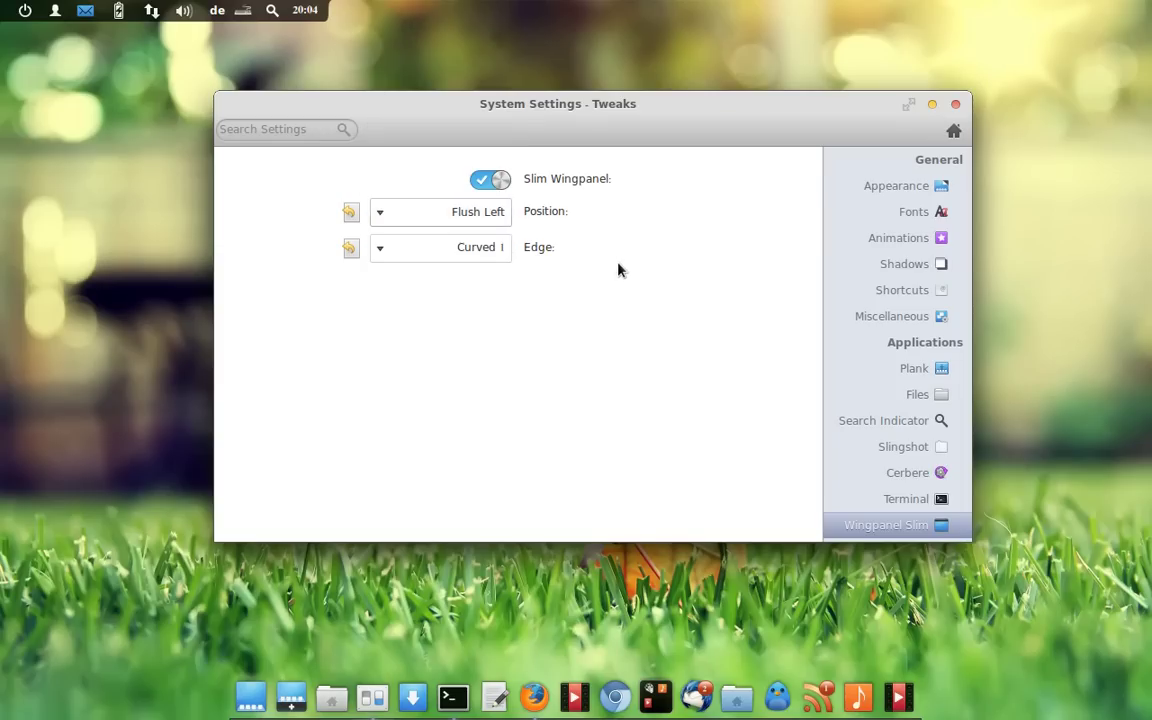
left_click(466, 249)
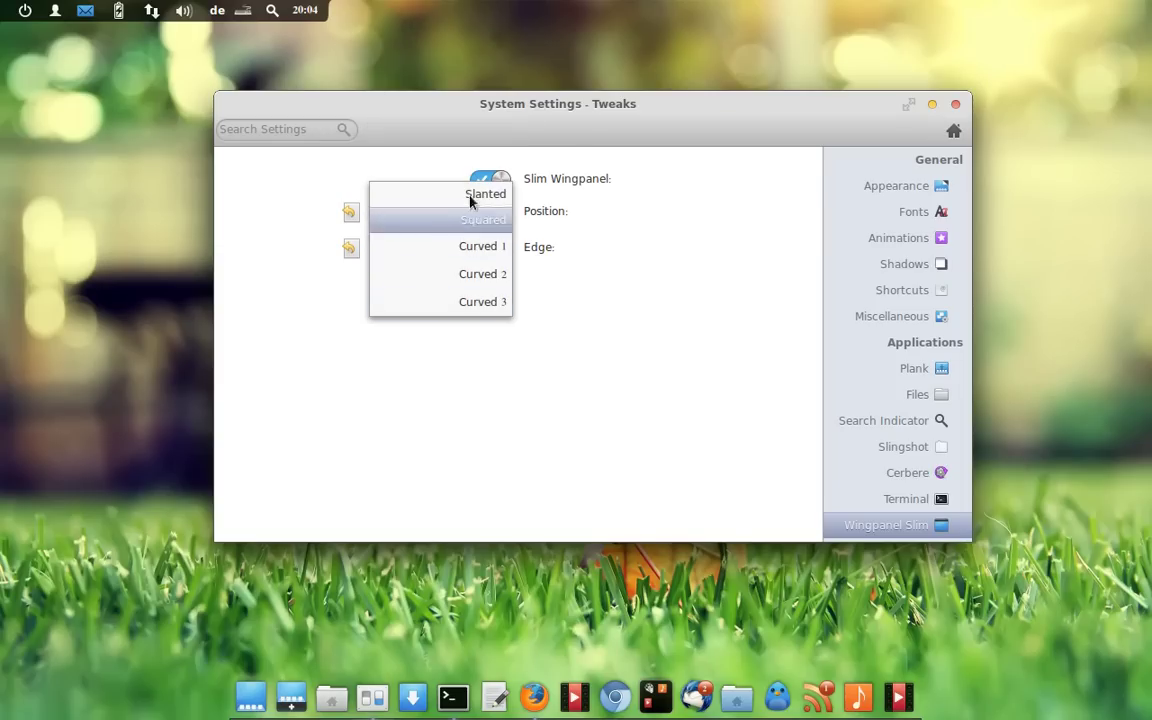
left_click(679, 223)
left_click(495, 183)
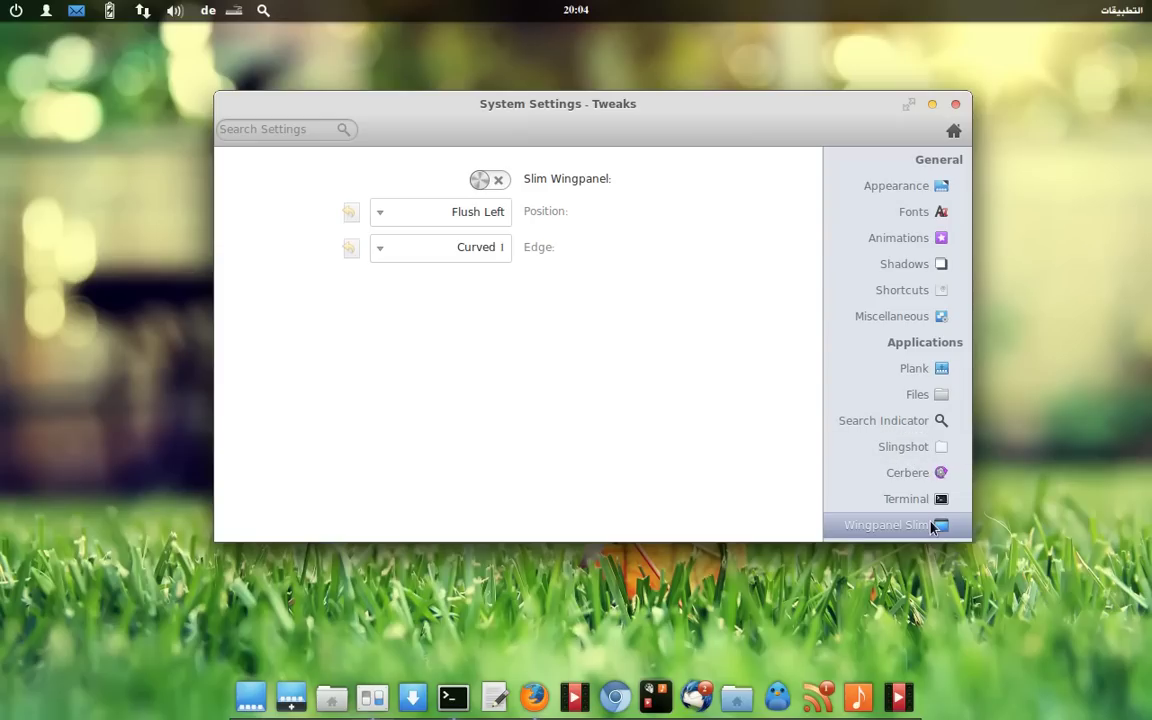
- Close Tweaks and run conky from the applications launcher
left_click(956, 105)
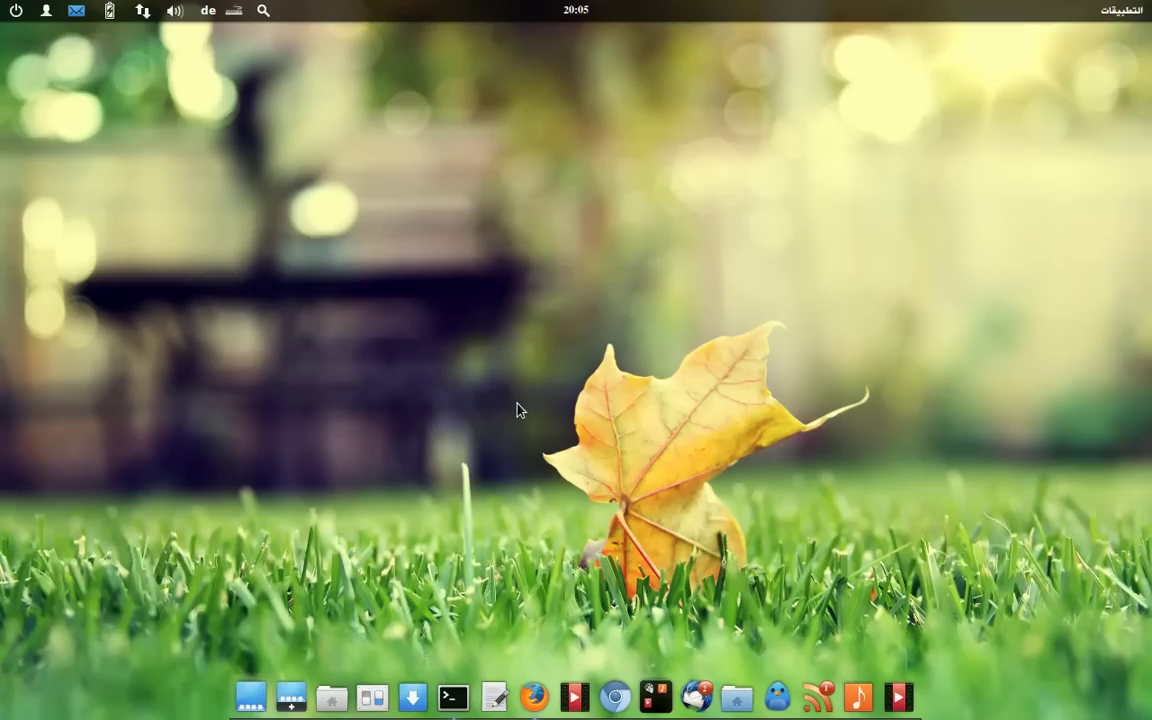
key("super")
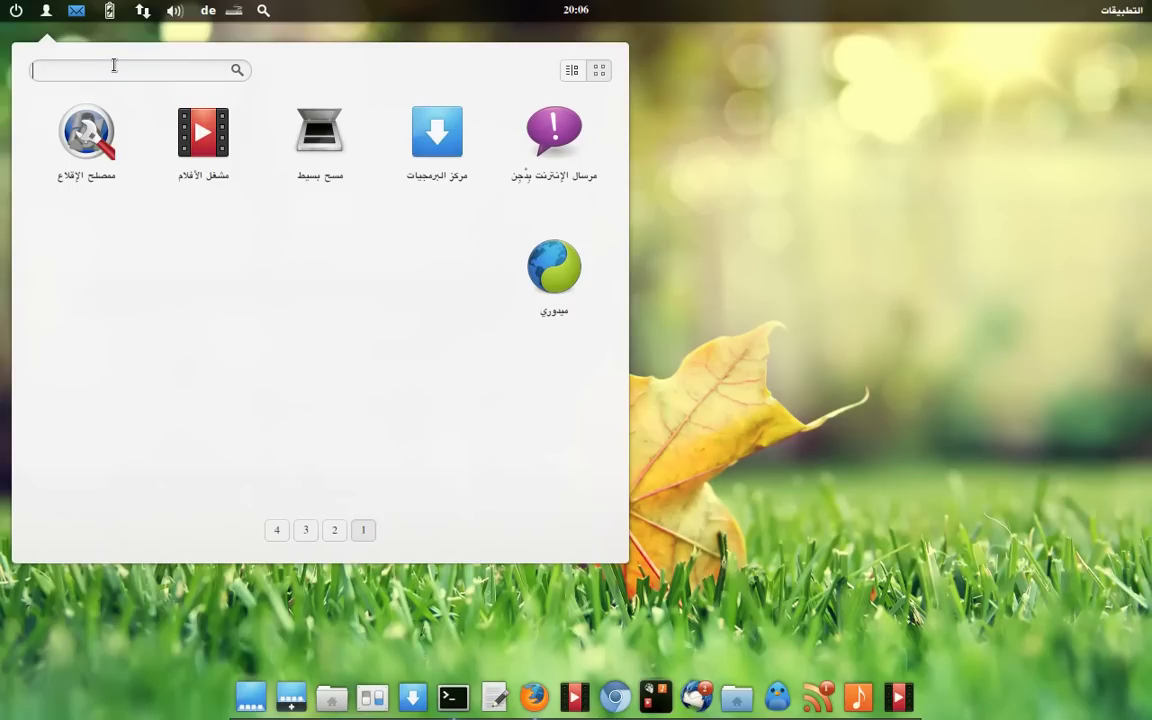
type("conky")
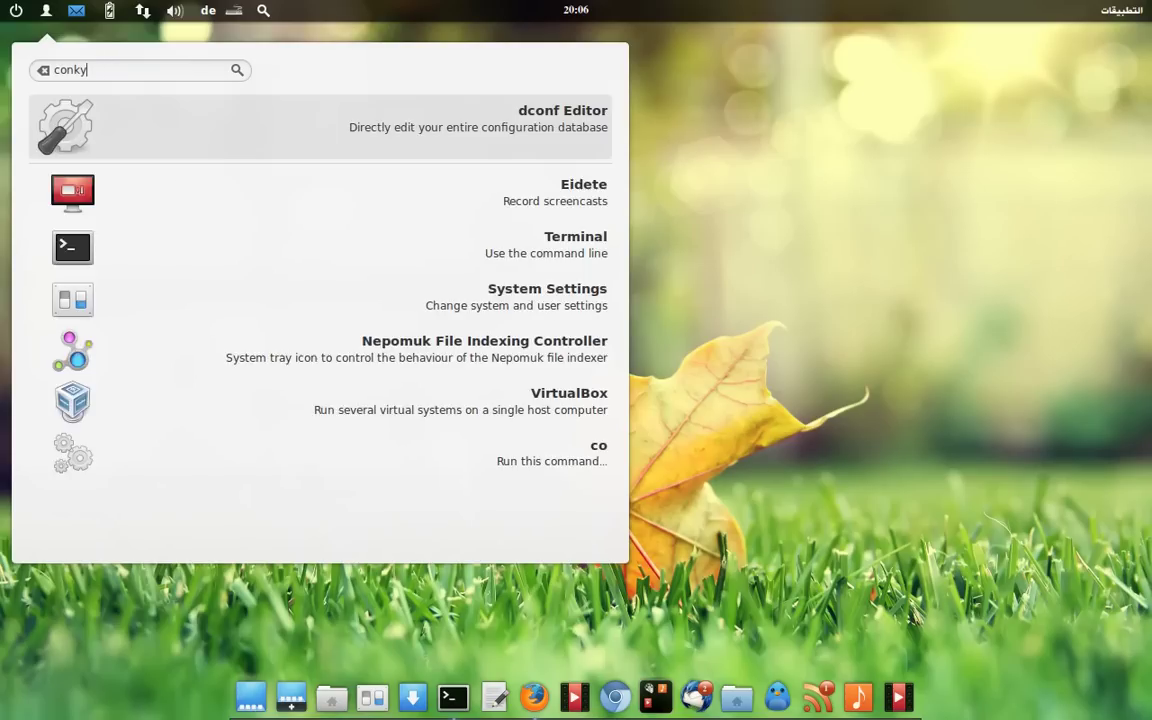
key("Return")
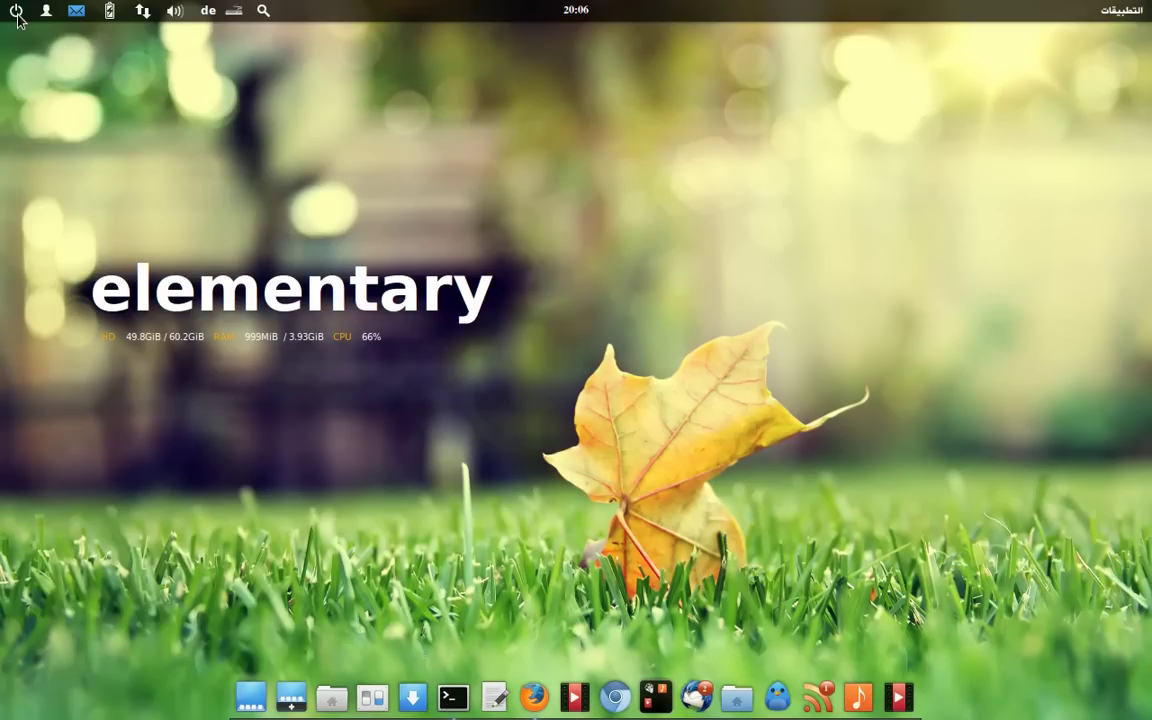
- Stop Conky by running killall conky from the applications launcher
key("super")
type("killl")
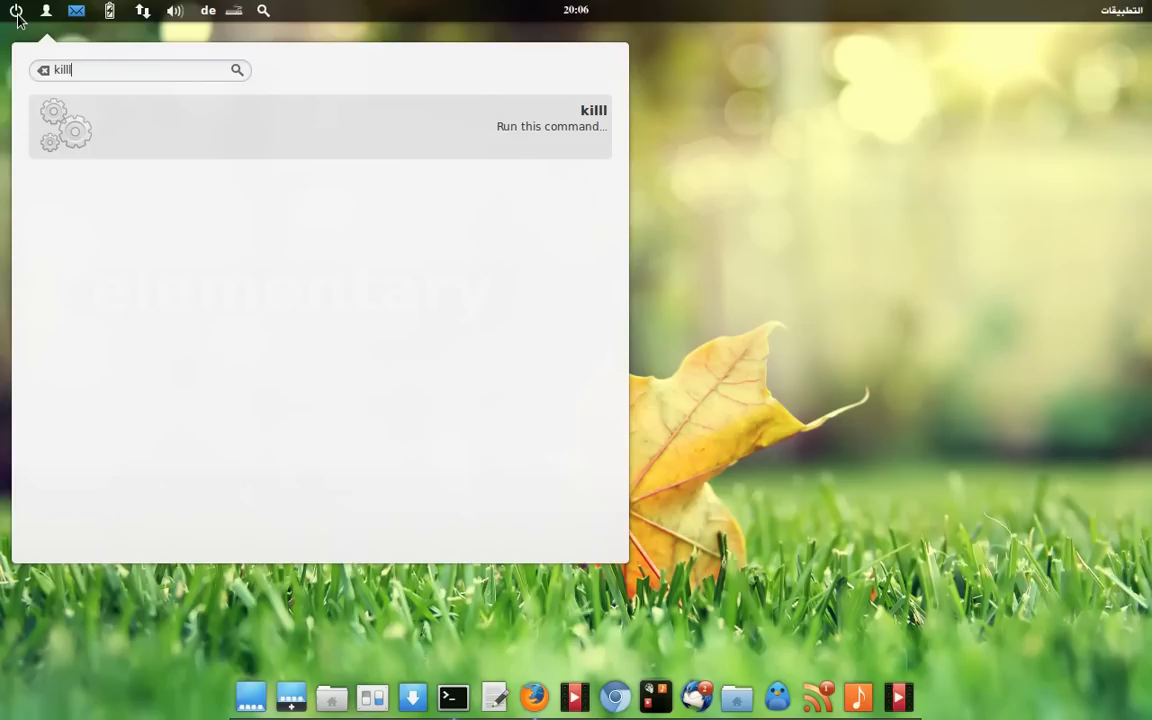
key("BackSpace")
type("all conky")
key("Return")
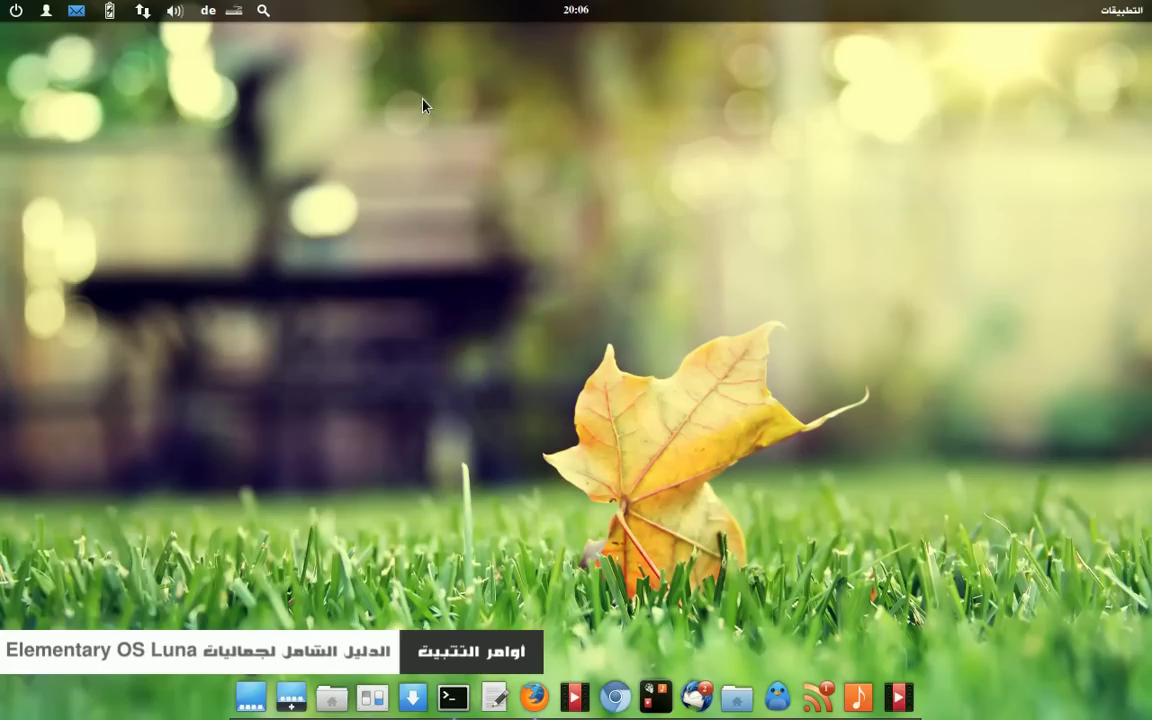
- Run gazette from the applications launcher, then test its Files list by opening When it falls.jpg and closing the image
key("super")
type("gazette")
key("Return")
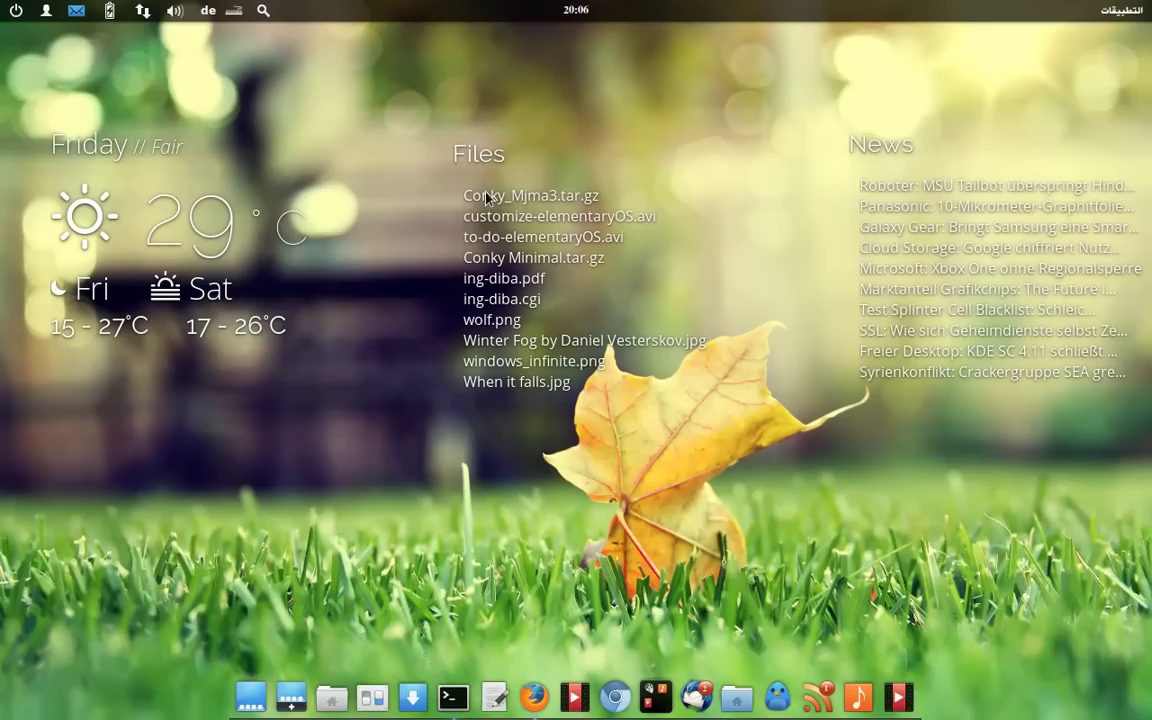
left_click(510, 388)
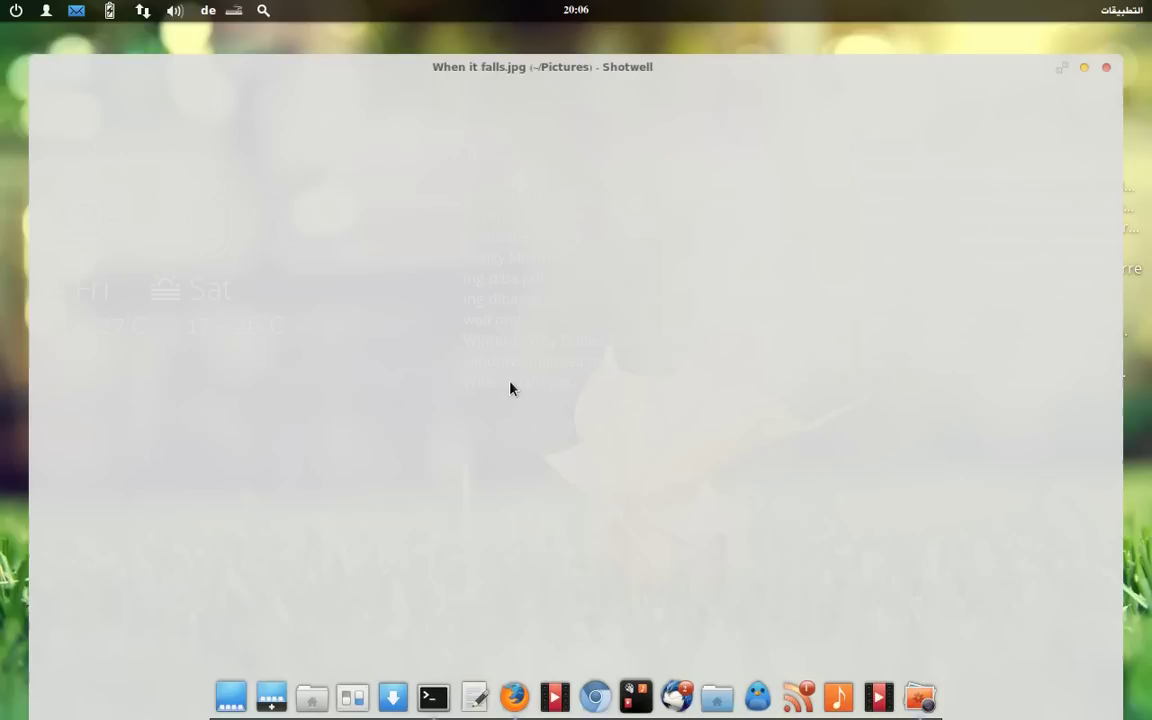
key("ctrl+w")
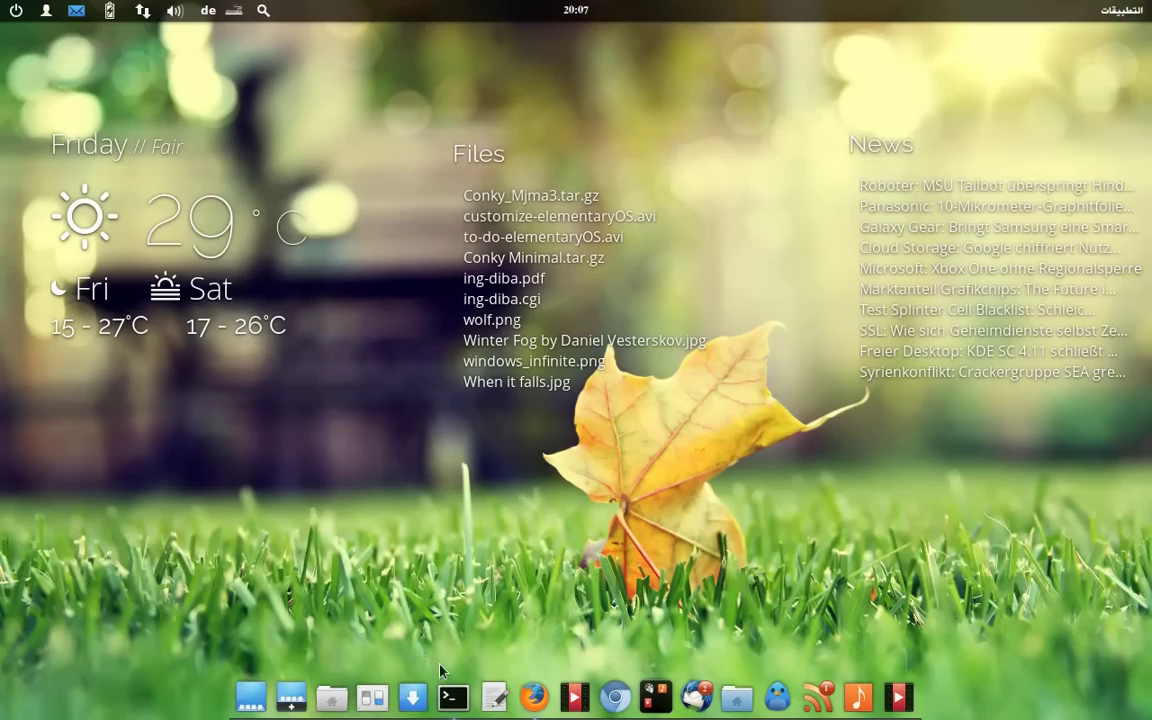
- Open Column News in System Settings and view the Weather Forecast location ID and unit options
left_click(375, 700)
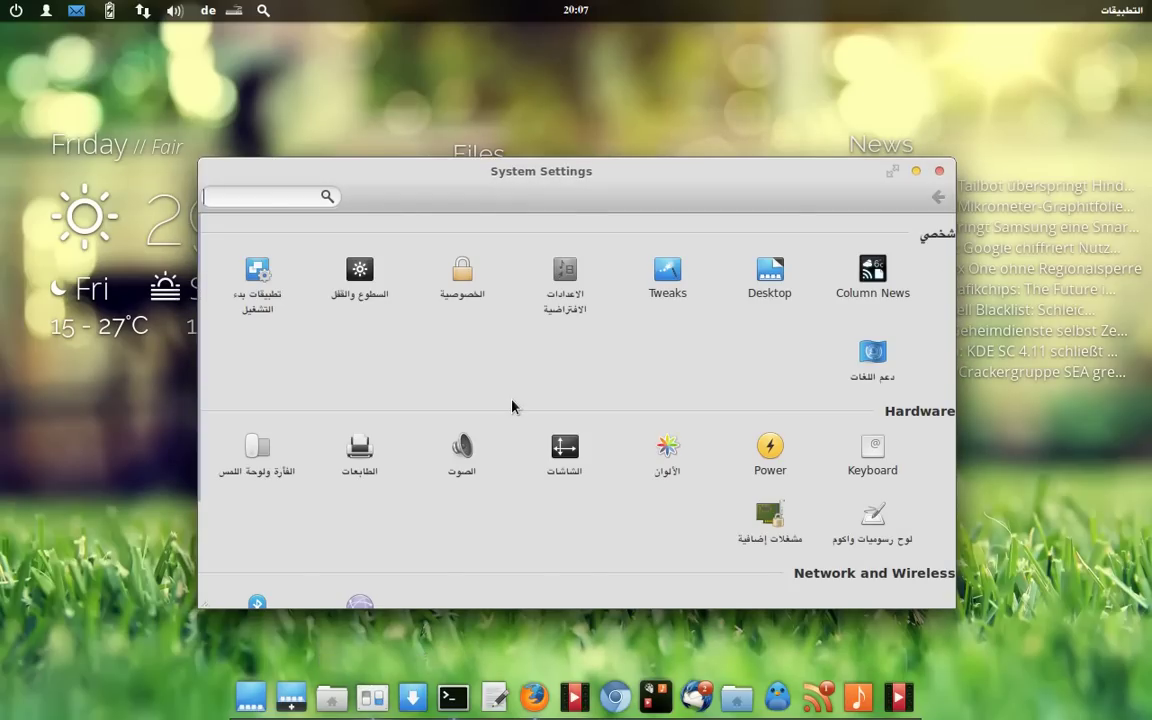
left_click(876, 272)
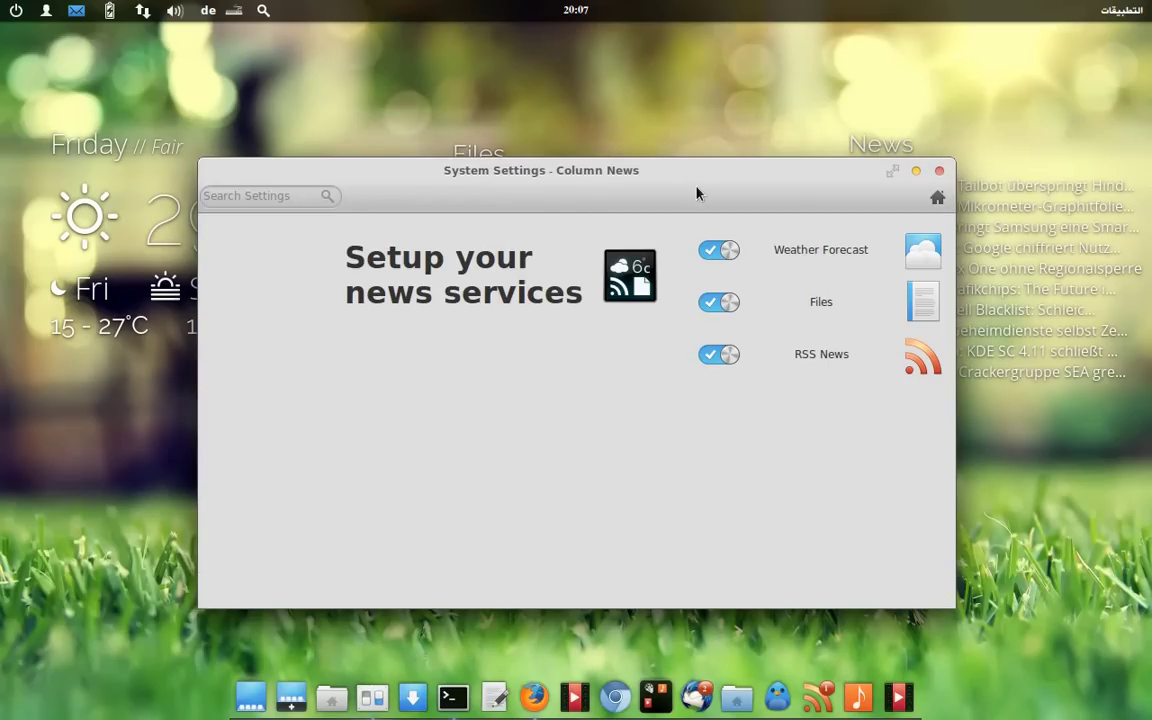
left_click_drag(684, 178, 679, 113)
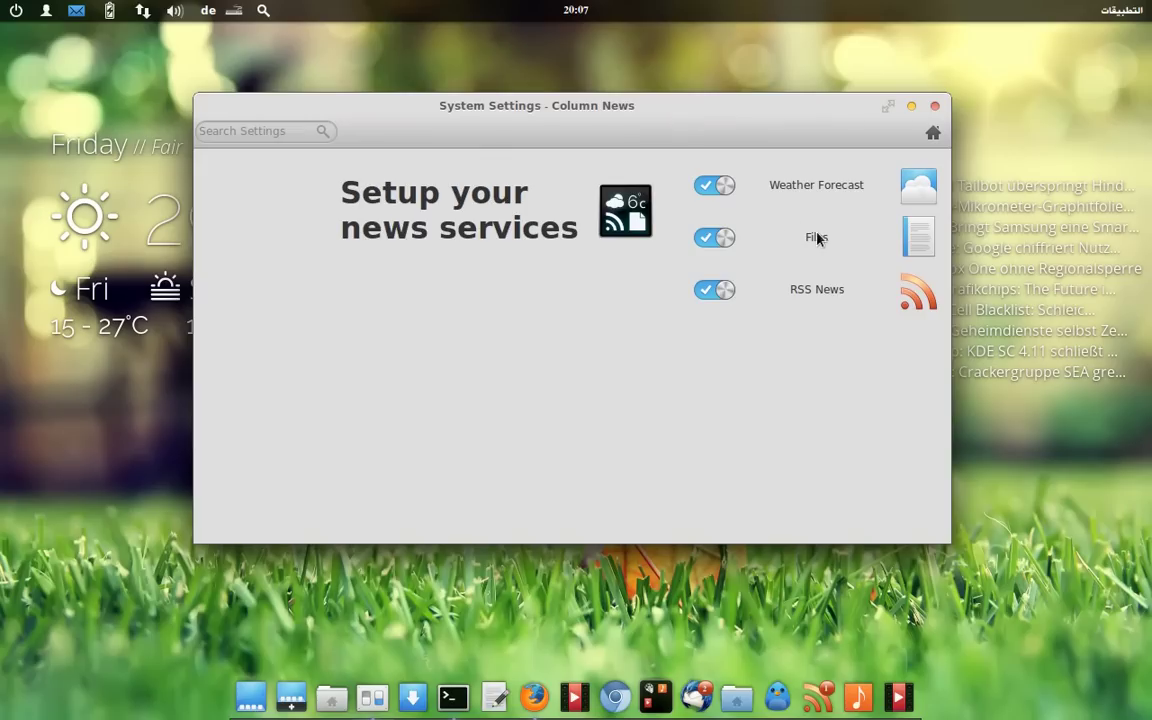
left_click(831, 186)
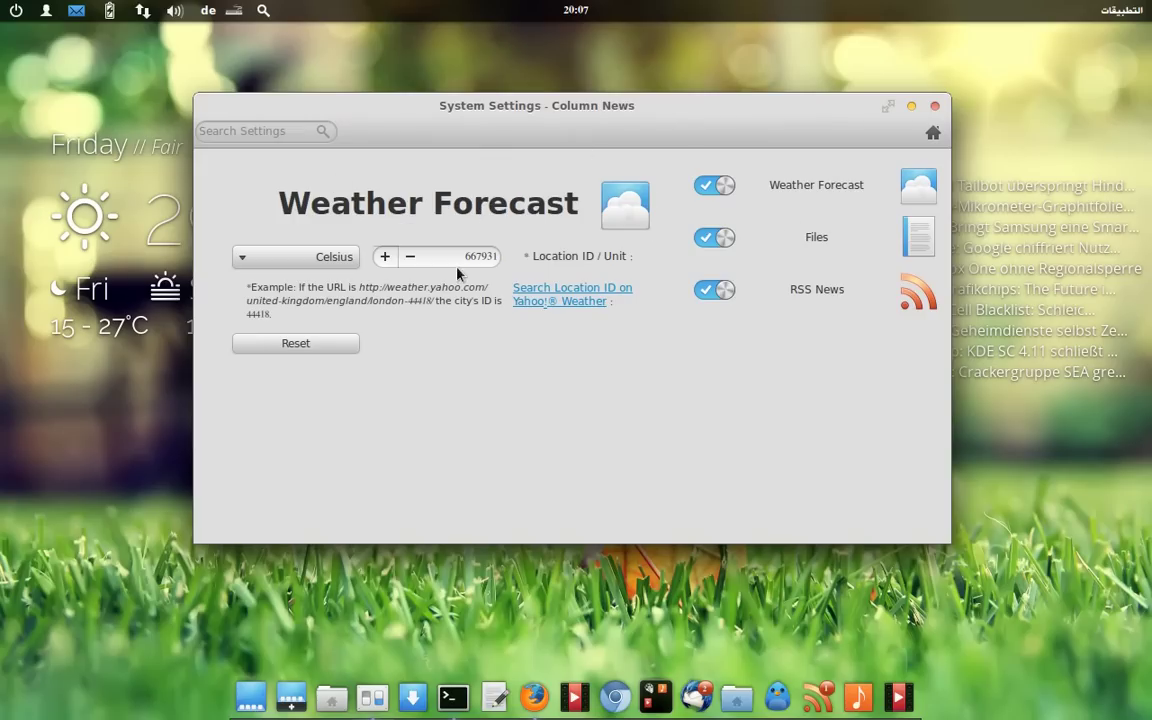
left_click(289, 256)
left_click(282, 256)
- View the RSS News feed URL and refresh interval settings, and dismiss the System Settings window
left_click(815, 290)
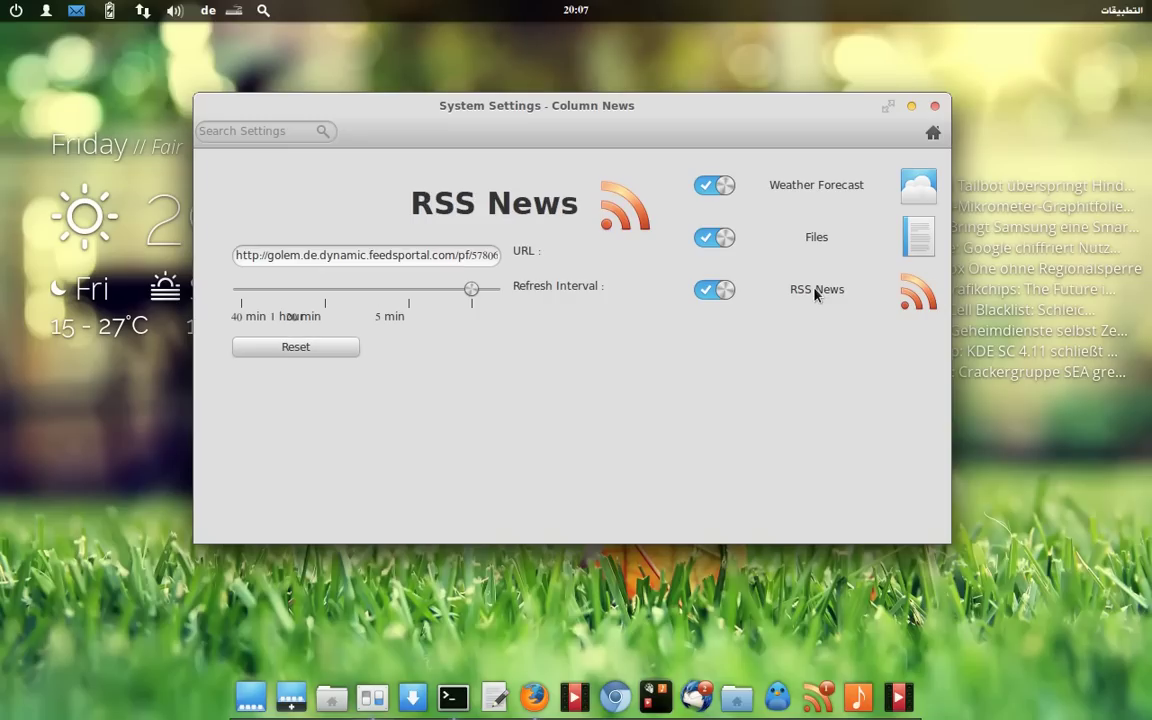
double_click(388, 256)
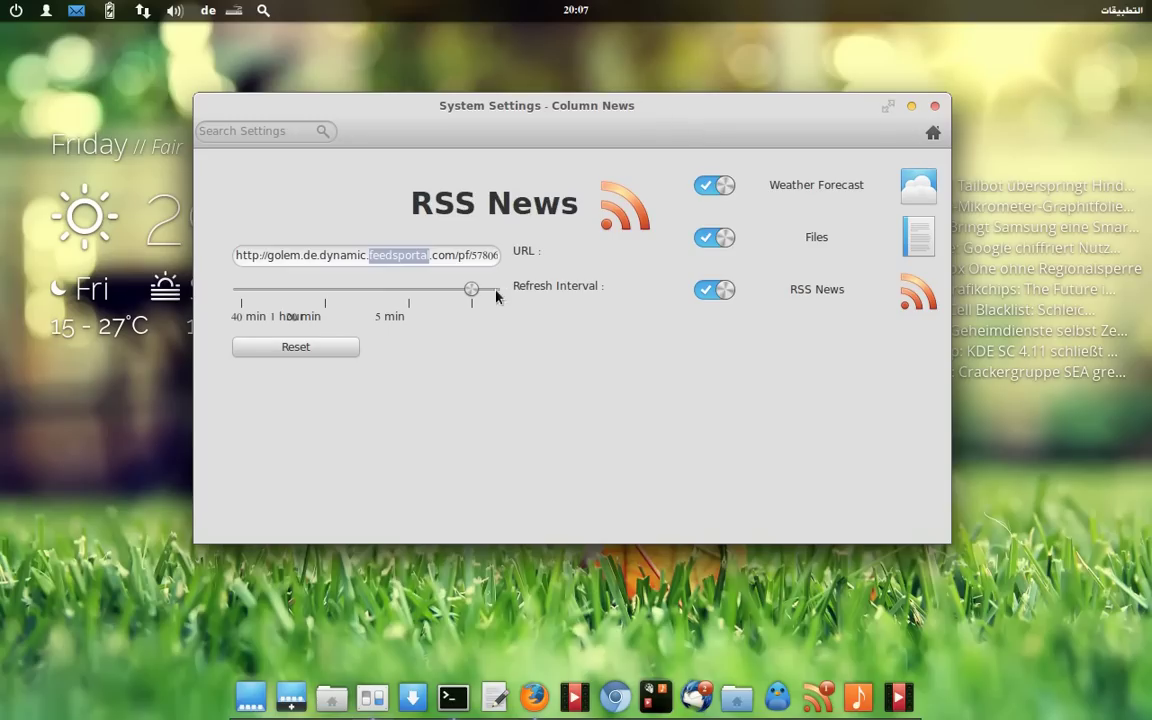
left_click(911, 105)
- View the form for adding a startup program in the startup applications preferences, and cancel it without adding an entry
left_click(371, 693)
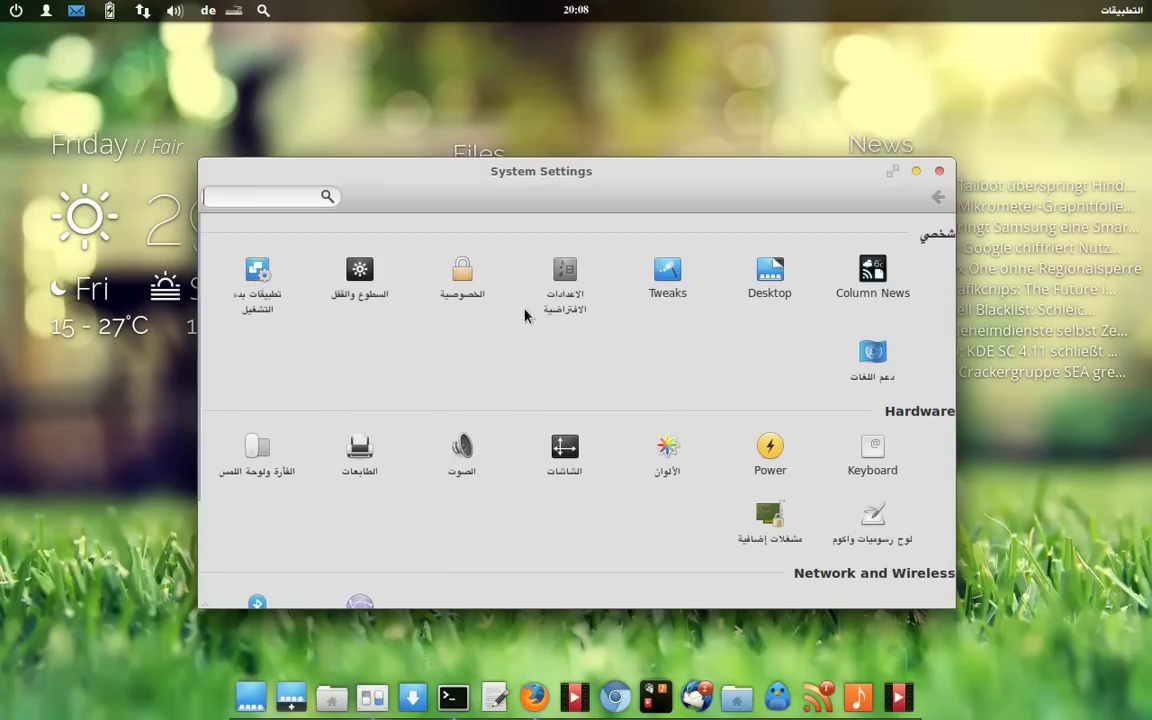
left_click(256, 272)
left_click(375, 214)
left_click(613, 232)
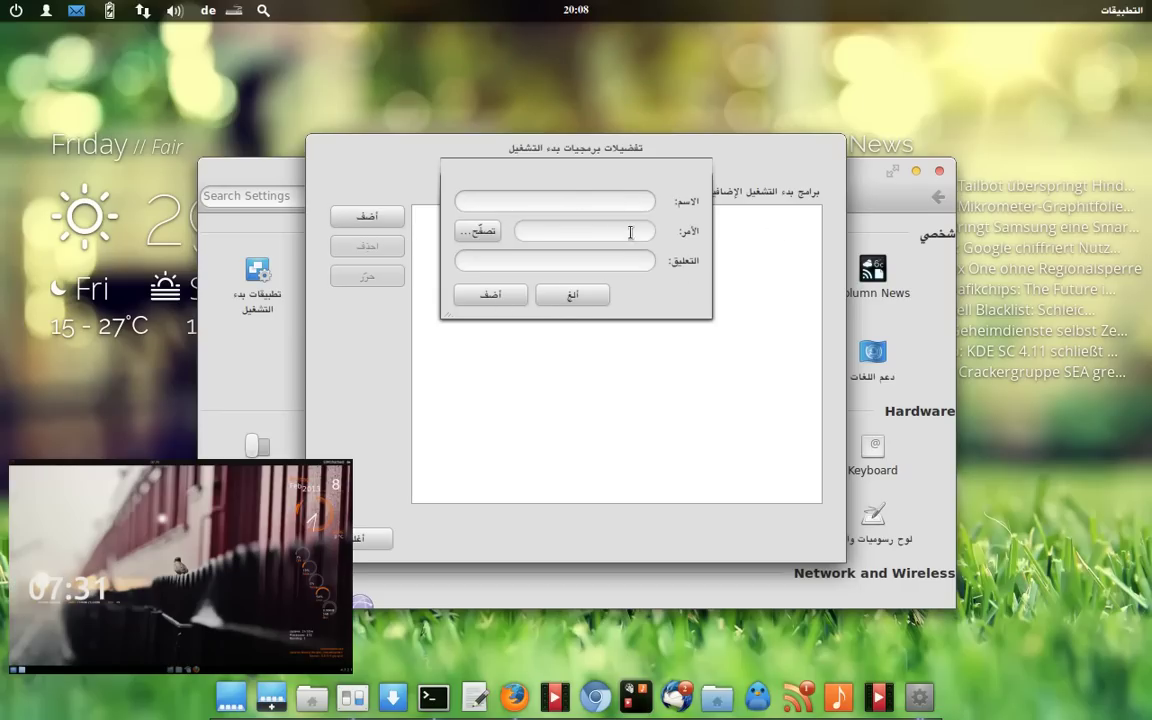
left_click(566, 296)
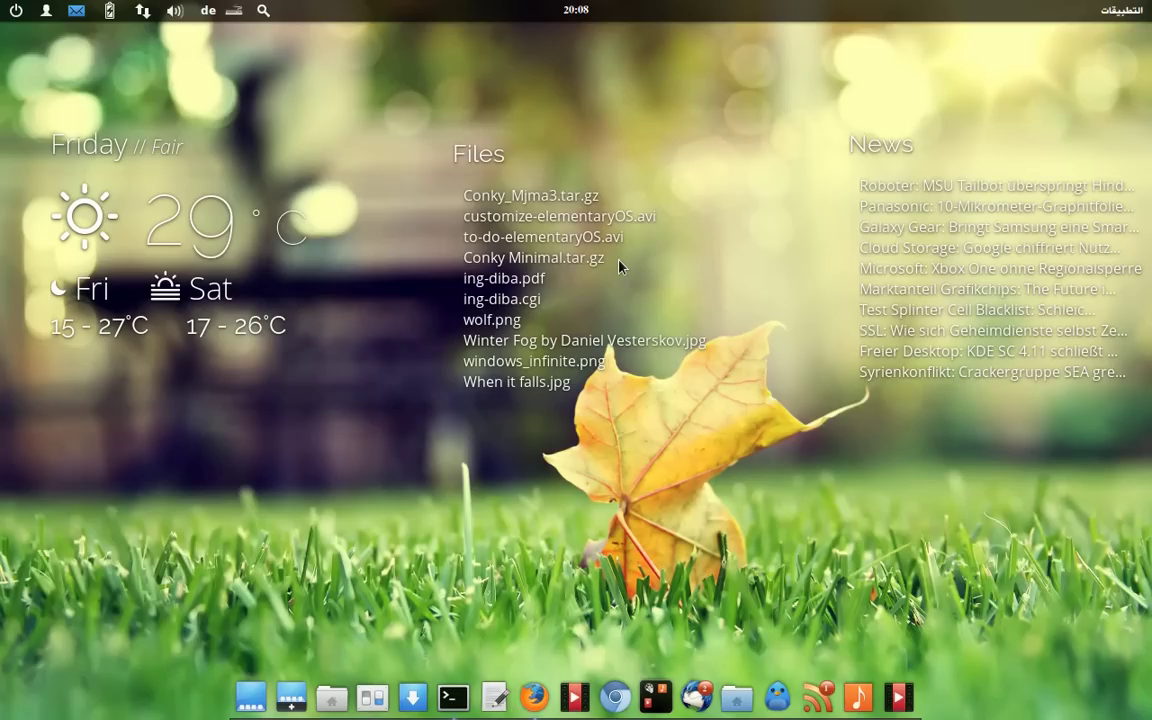